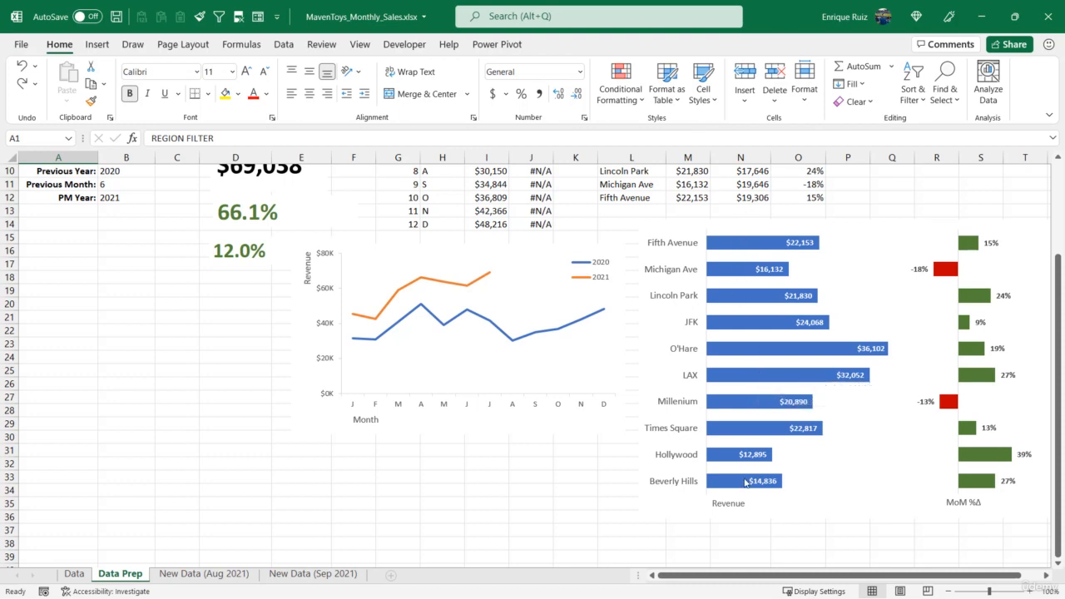
# Remove the 'Data Prep'! sheet reference before L3 in the Beverly Hills Revenue formula in M3 and check the edited formula
pyautogui.scroll(3, 746, 481)
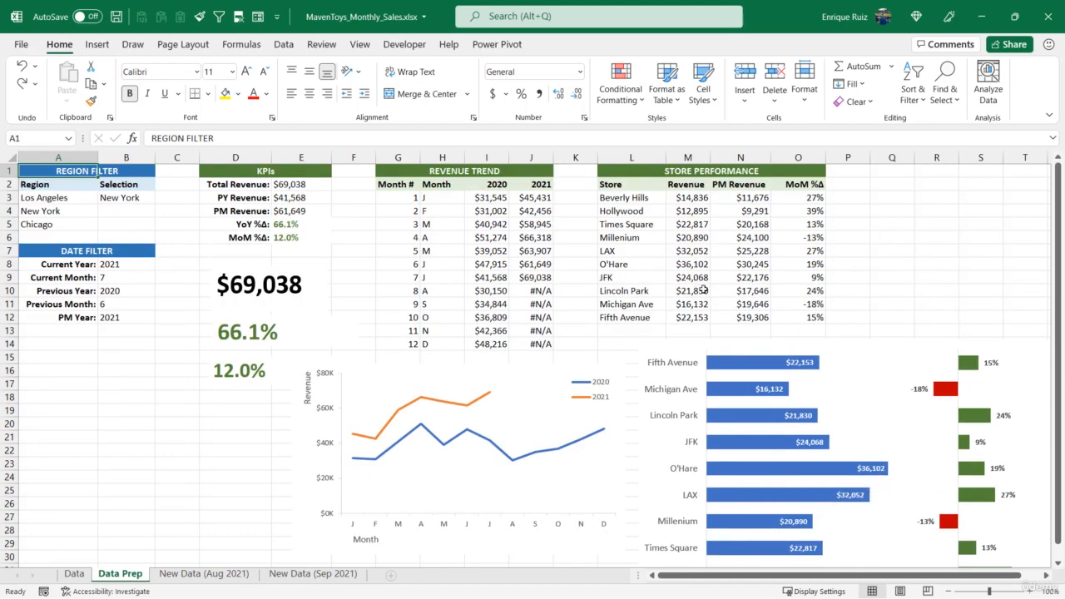
pyautogui.click(683, 198)
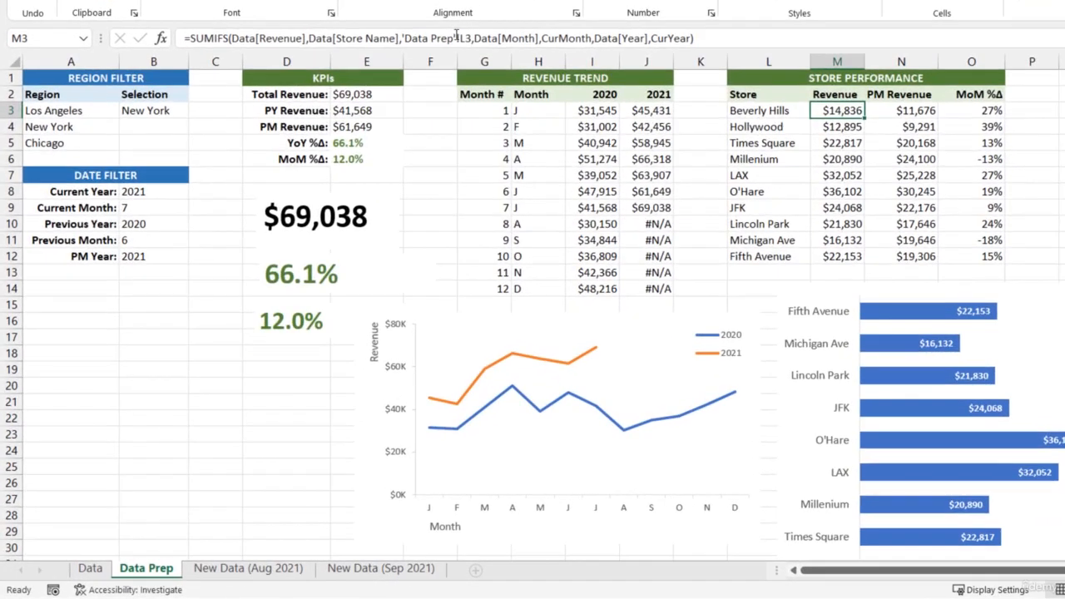
pyautogui.click(379, 139)
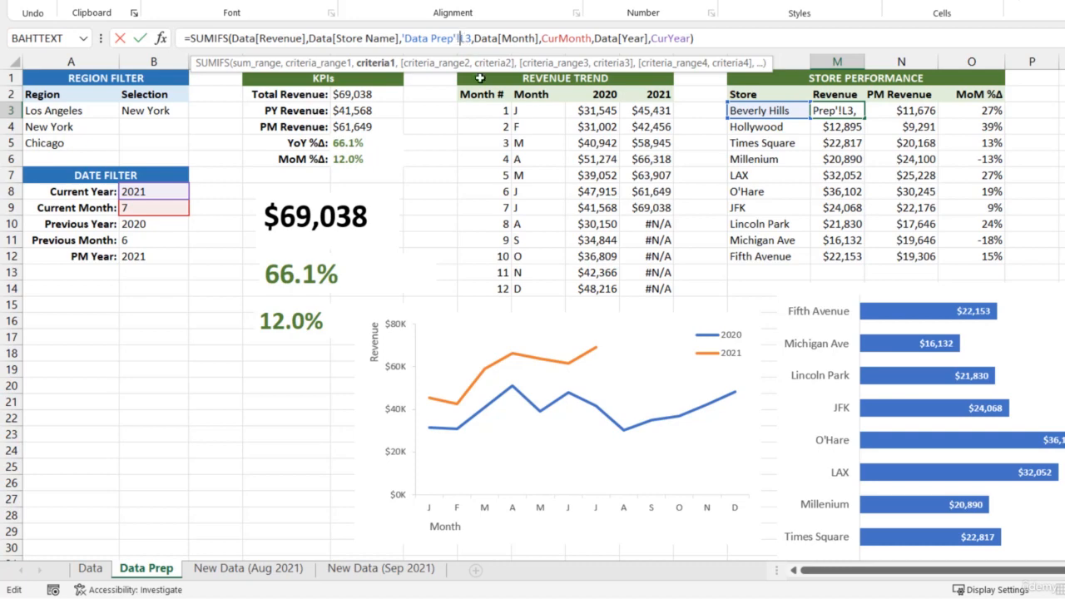
pyautogui.press('BackSpace')
pyautogui.press('BackSpace')
pyautogui.press('BackSpace')
pyautogui.press('BackSpace')
pyautogui.press('BackSpace')
pyautogui.press('BackSpace')
pyautogui.press('BackSpace')
pyautogui.press('BackSpace')
pyautogui.press('BackSpace')
pyautogui.press('BackSpace')
pyautogui.press('BackSpace')
pyautogui.press('BackSpace')
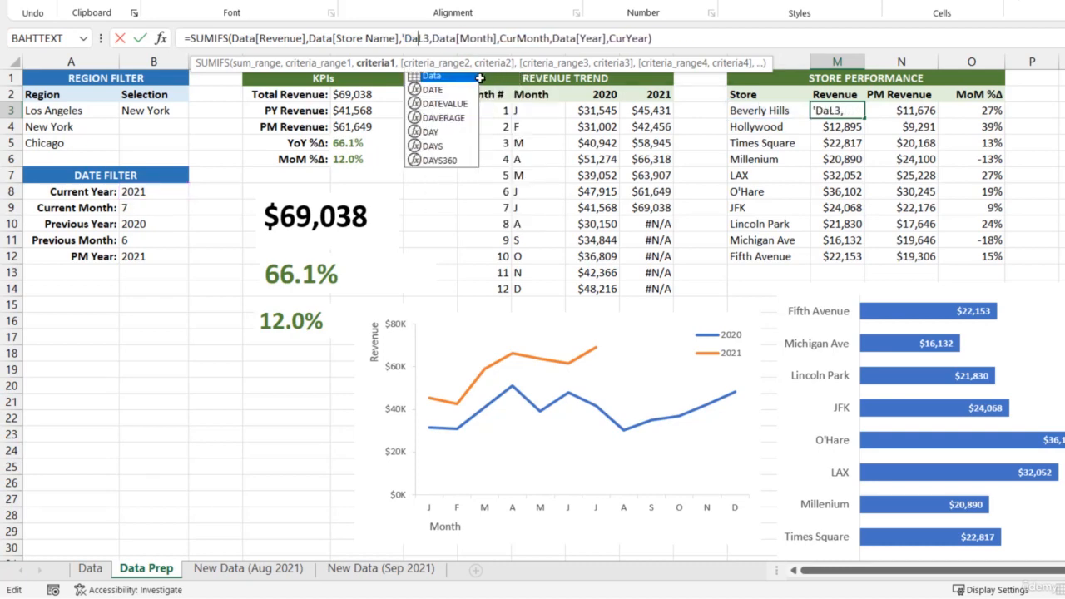
pyautogui.hotkey('ctrl', 'Return')
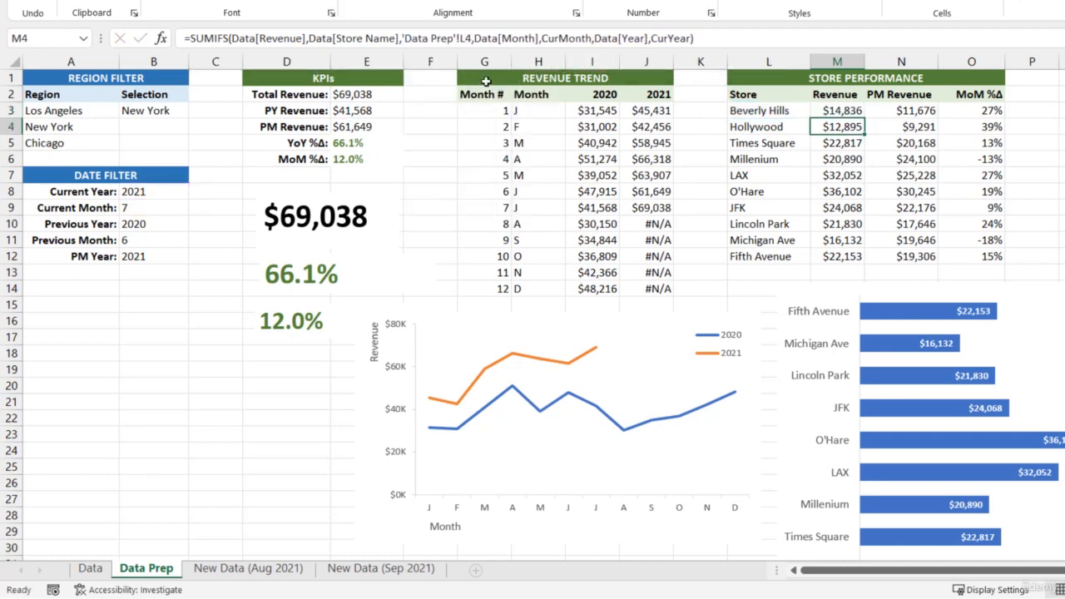
pyautogui.click(824, 110)
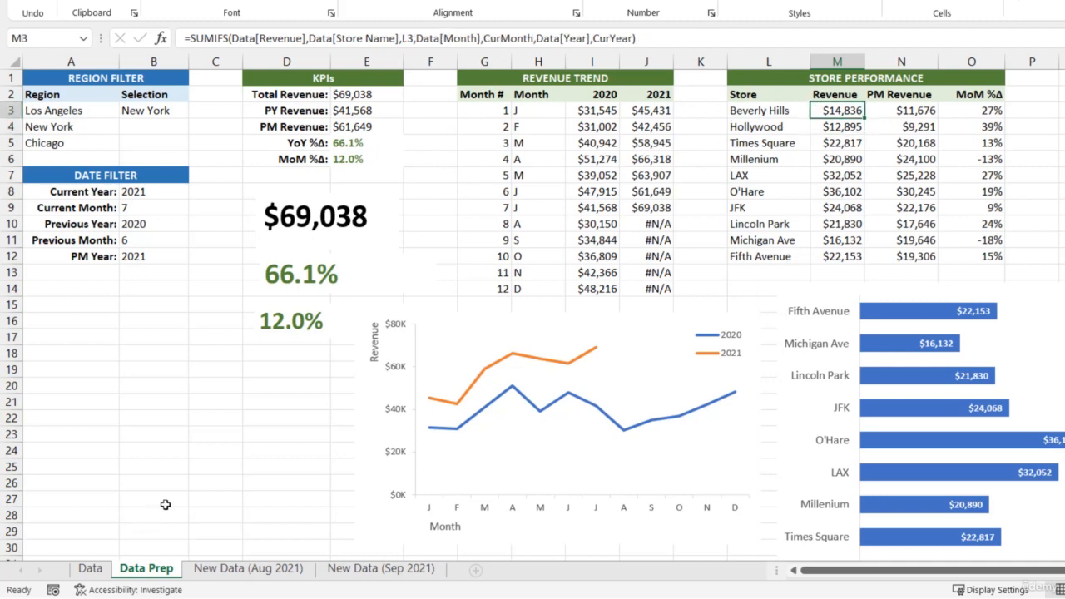
pyautogui.press('F2')
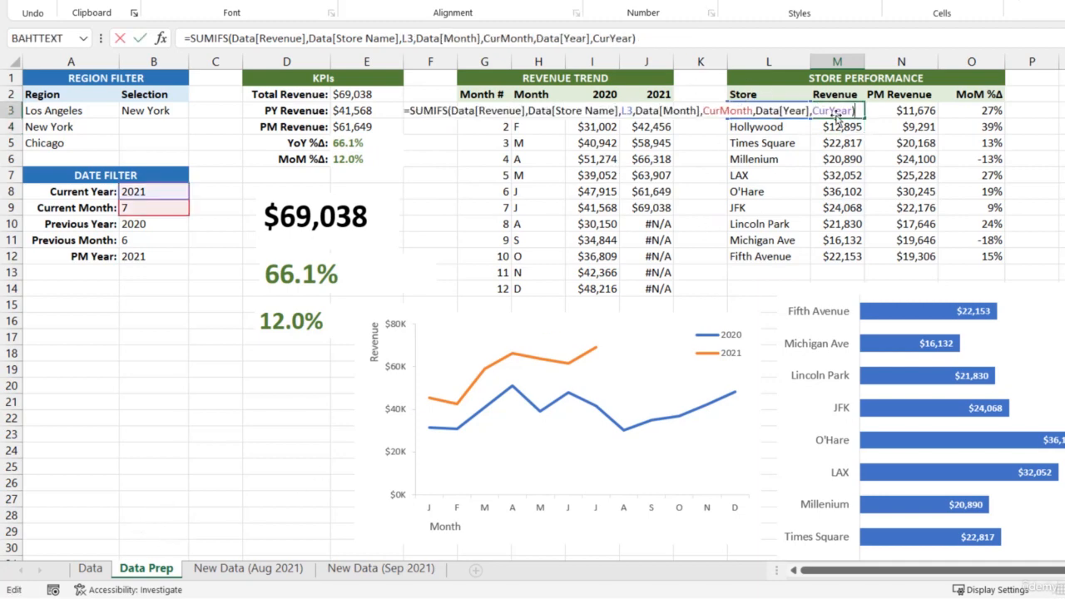
pyautogui.press('Return')
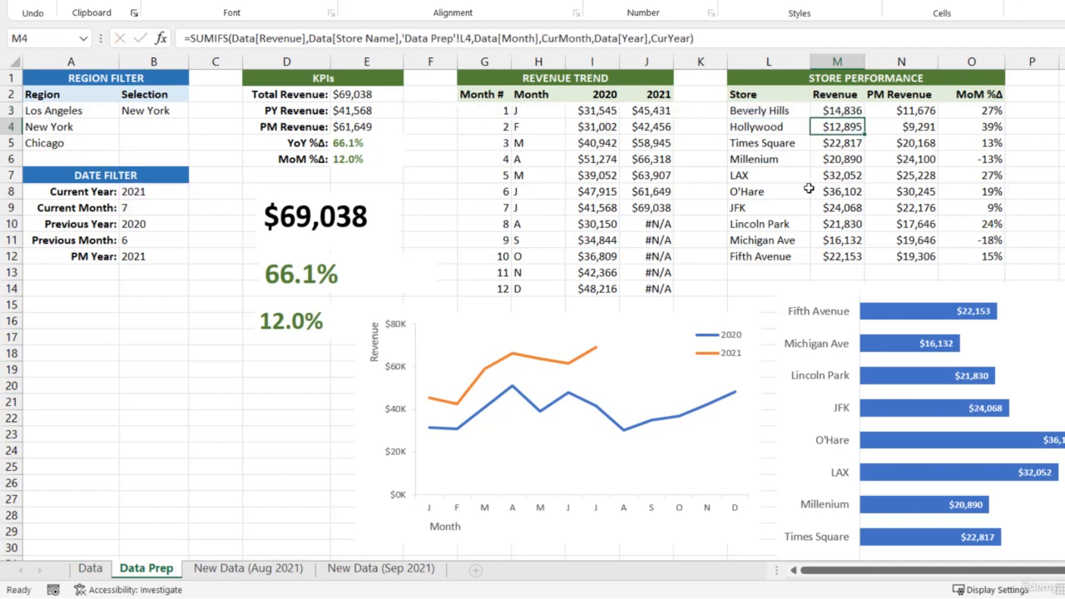
# Remove the 'Data Prep'! reference from the PM Revenue formula in N3 and fill M3:N3 down through row 12
pyautogui.click(910, 111)
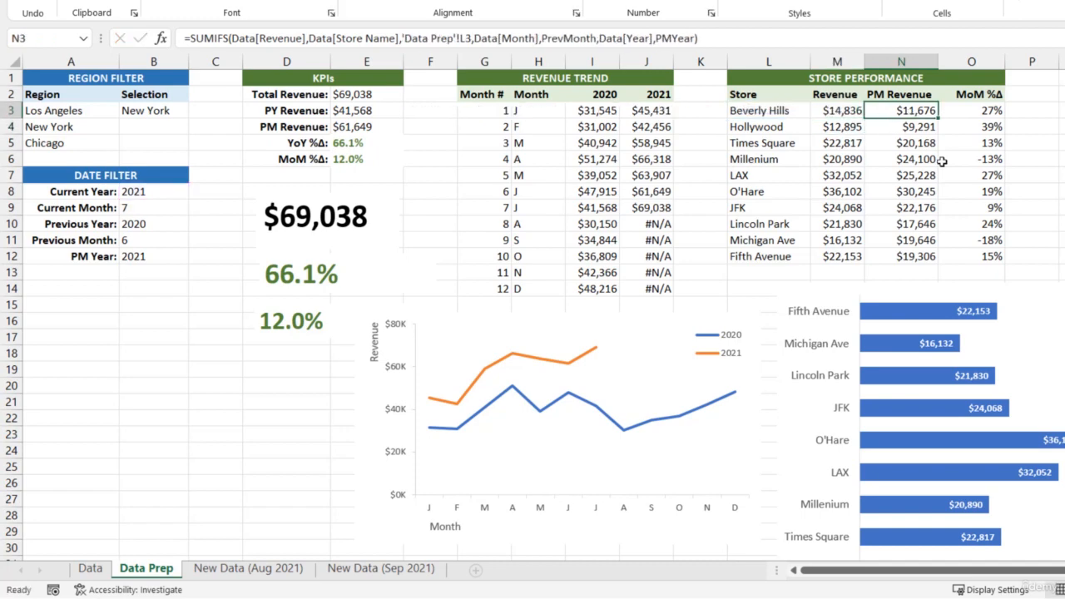
pyautogui.click(461, 38)
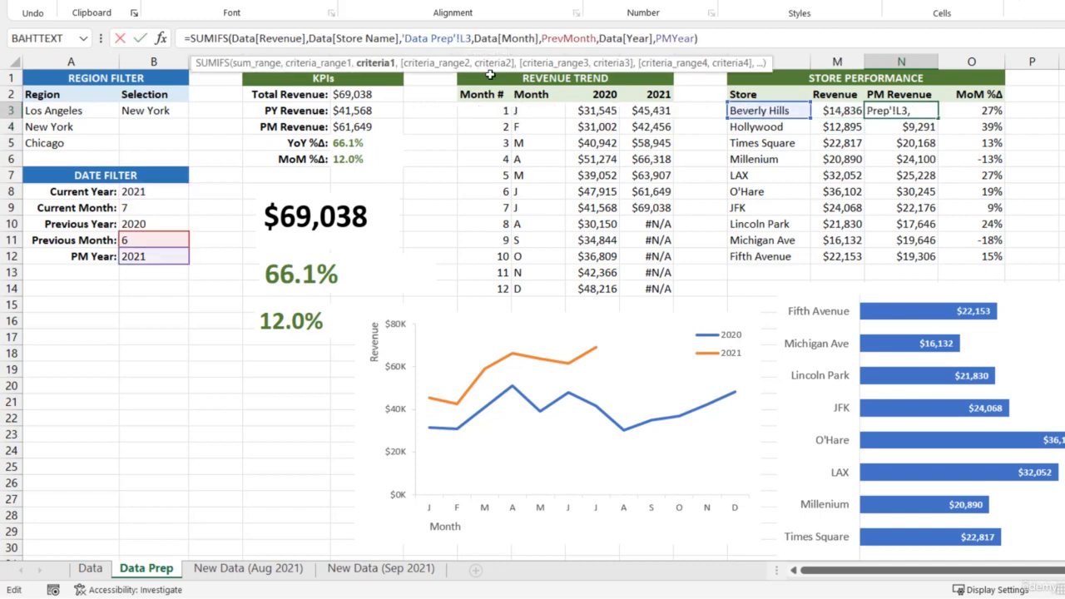
pyautogui.press('BackSpace')
pyautogui.press('BackSpace')
pyautogui.press('BackSpace')
pyautogui.press('BackSpace')
pyautogui.press('BackSpace')
pyautogui.press('BackSpace')
pyautogui.press('BackSpace')
pyautogui.press('BackSpace')
pyautogui.press('BackSpace')
pyautogui.press('BackSpace')
pyautogui.press('BackSpace')
pyautogui.press('BackSpace')
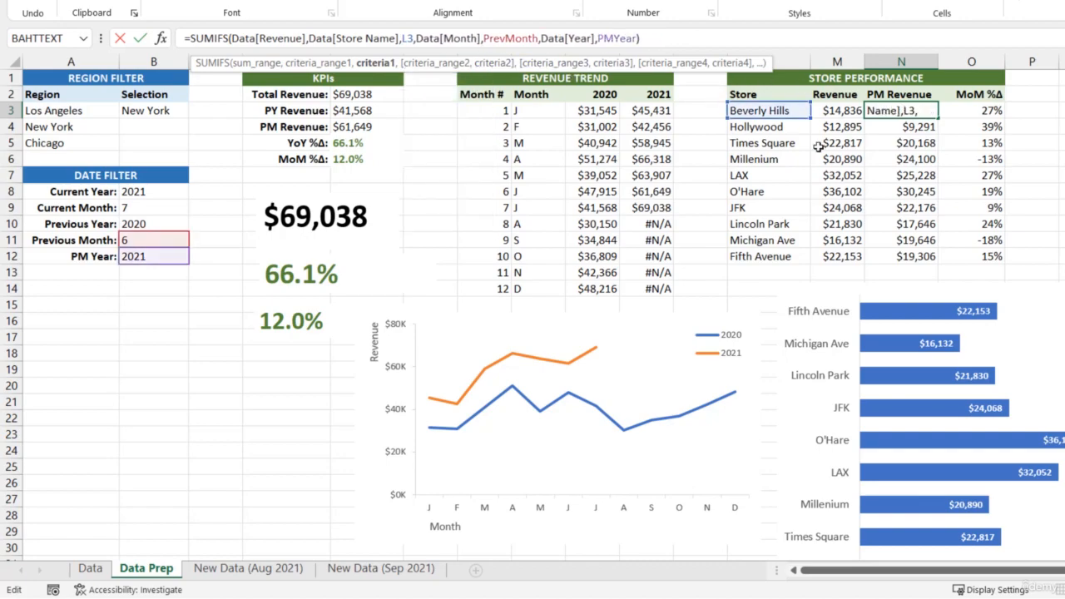
pyautogui.press('Return')
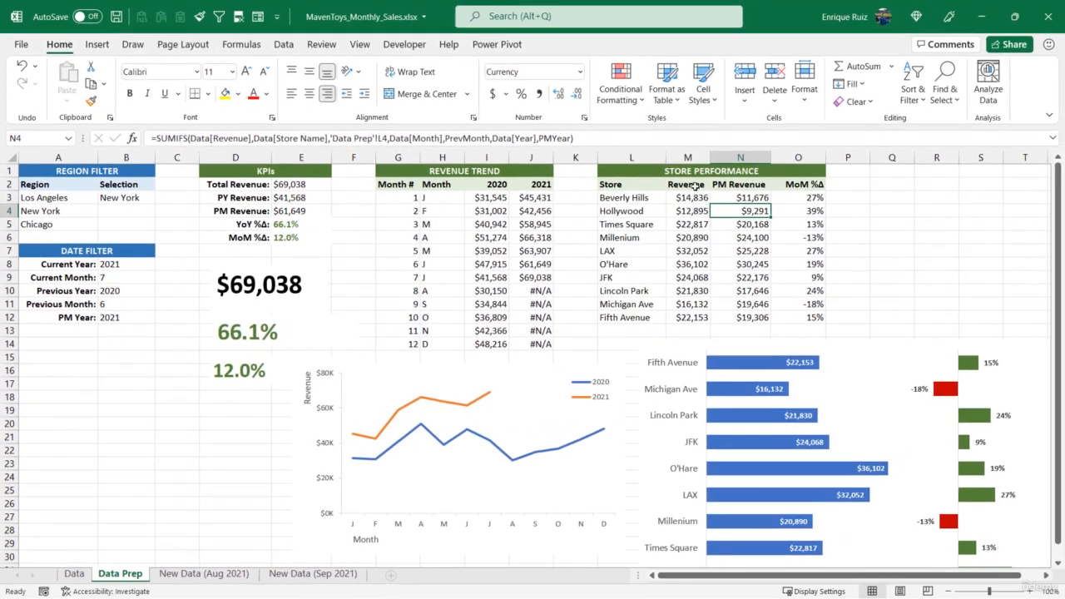
pyautogui.moveTo(689, 198); pyautogui.dragTo(749, 198)
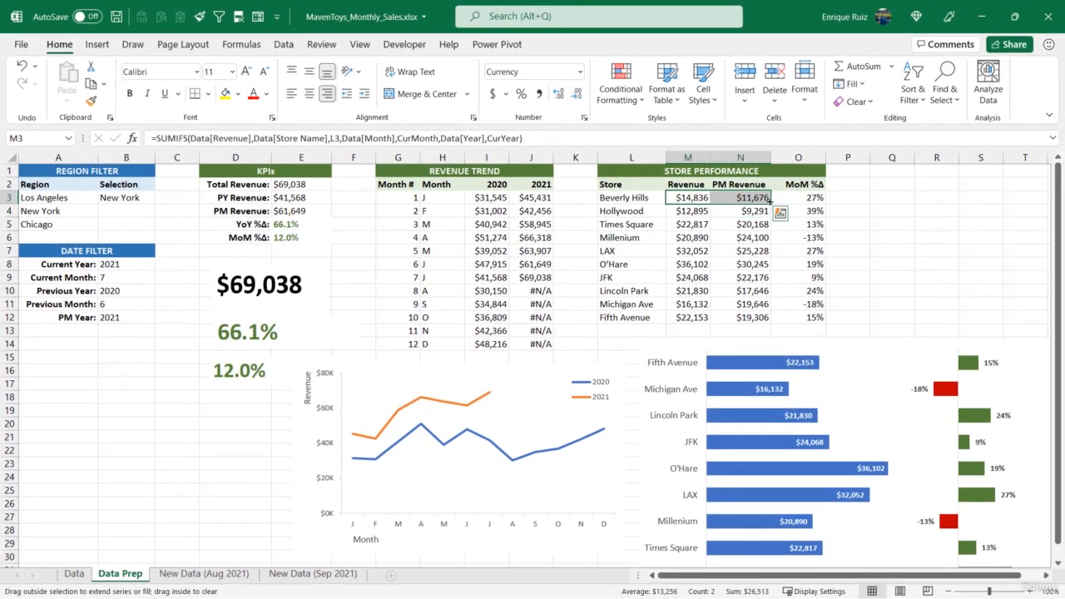
pyautogui.doubleClick(771, 204)
# Sort the store performance table by Revenue from largest to smallest and check the store order in the bar chart
pyautogui.click(687, 184)
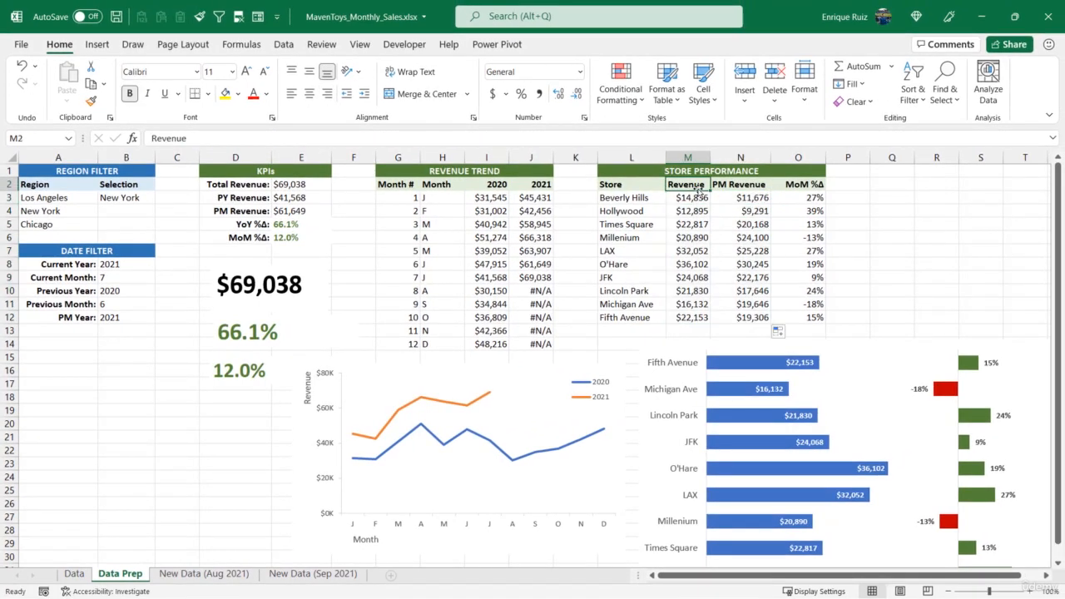
pyautogui.click(284, 45)
pyautogui.click(523, 94)
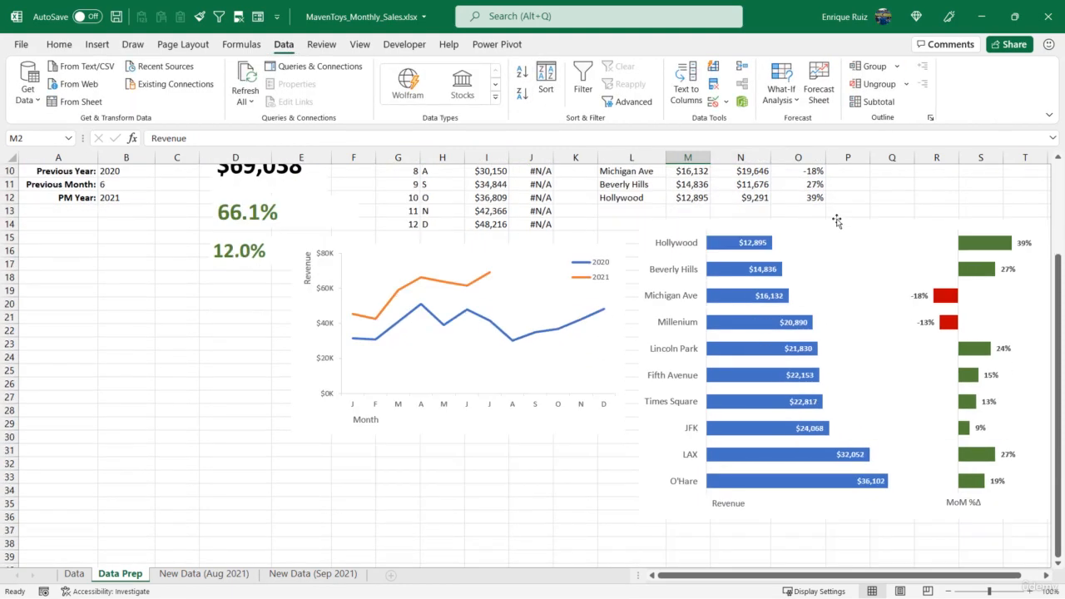
pyautogui.scroll(-3, 835, 210)
pyautogui.scroll(3, 880, 480)
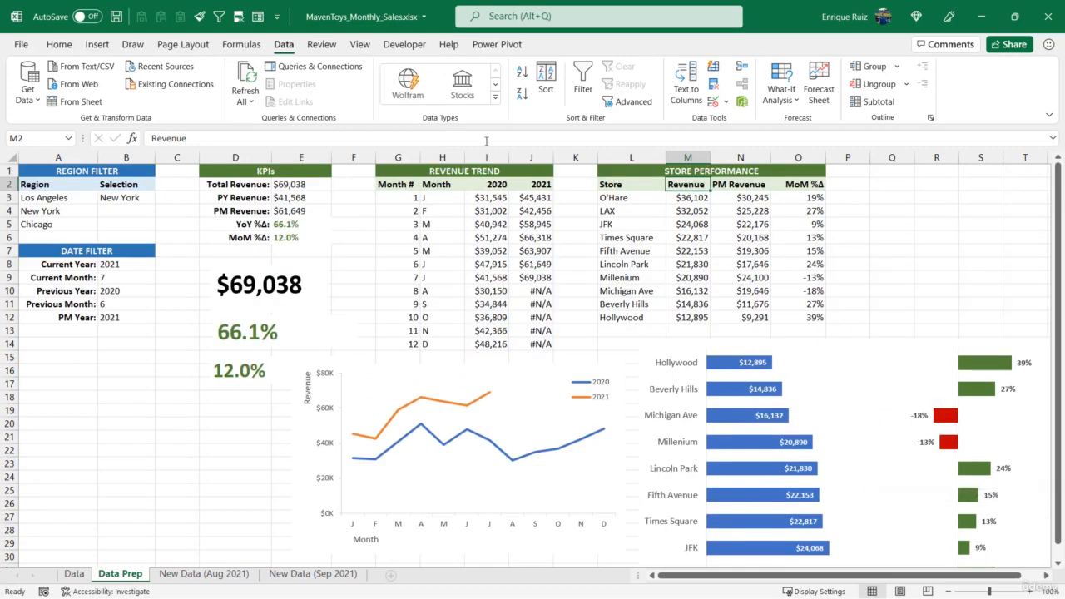
# Sort the store performance table by Revenue from smallest to largest
pyautogui.click(522, 74)
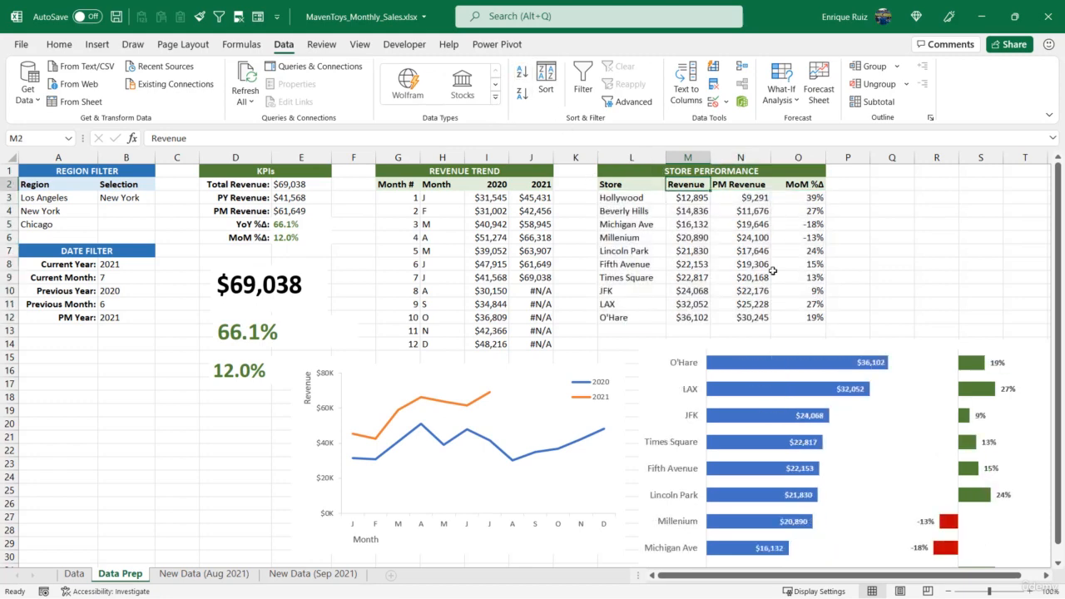
pyautogui.scroll(-3, 865, 260)
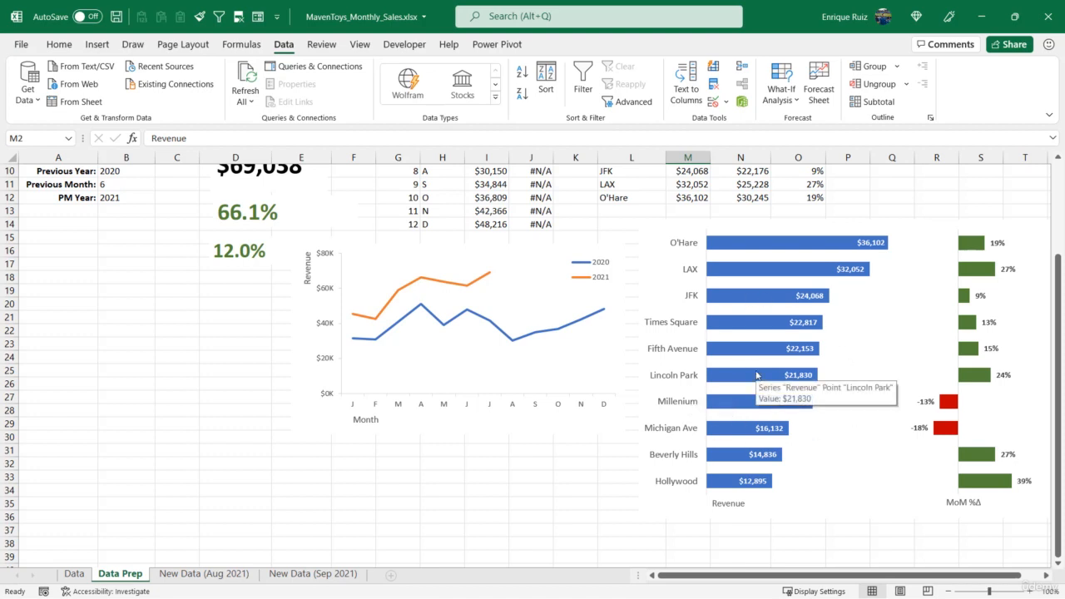
# Copy the whole data block from the New Data (Aug 2021) sheet
pyautogui.click(203, 576)
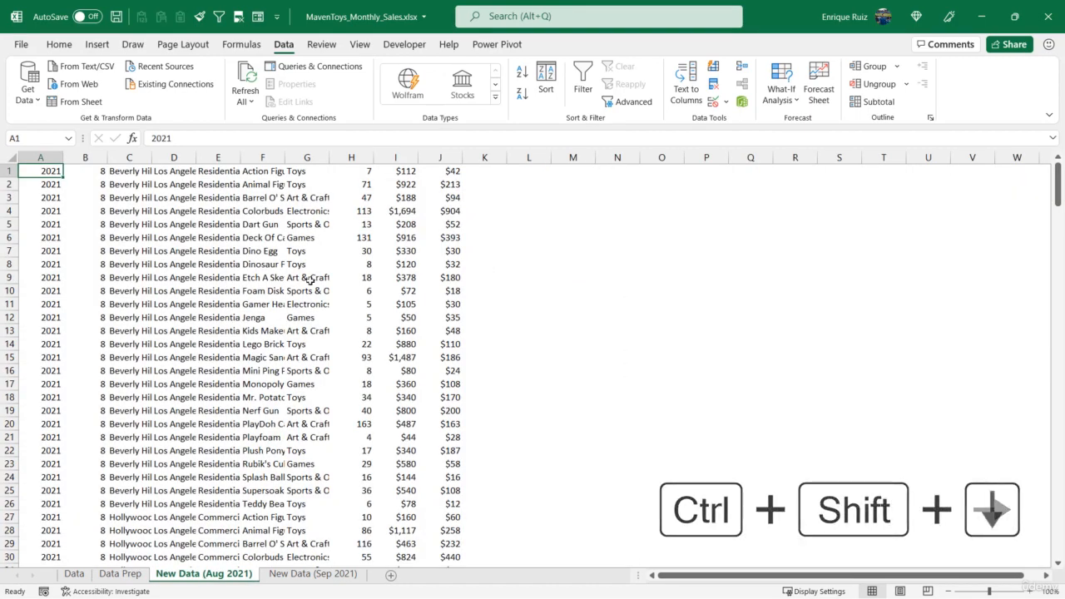
pyautogui.hotkey('ctrl', 'shift', 'Right')
pyautogui.hotkey('ctrl', 'shift', 'Down')
pyautogui.hotkey('ctrl', 'c')
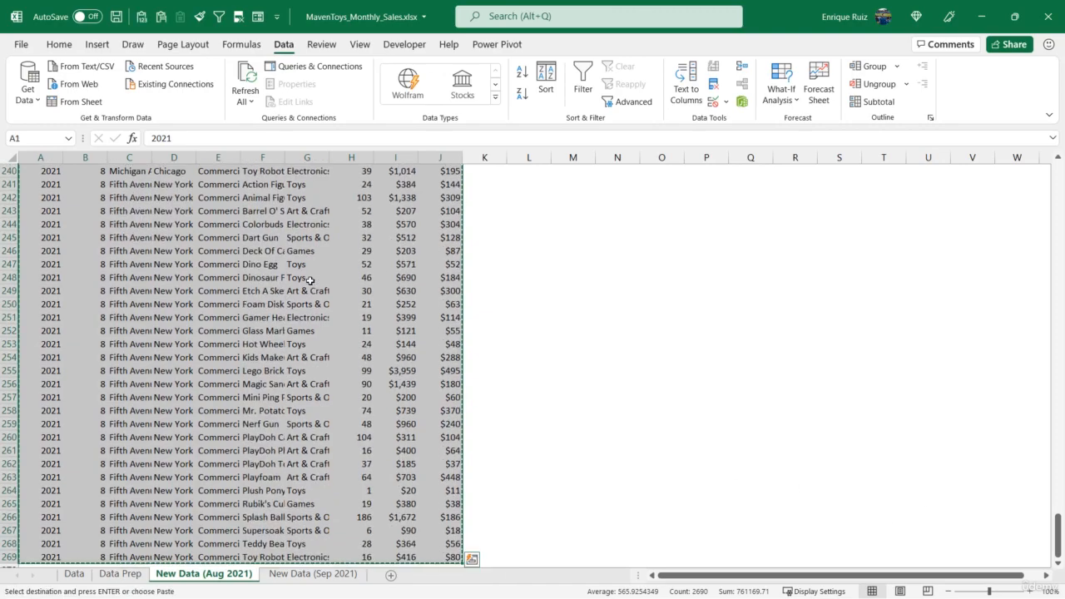
# Paste the copied August rows directly below the last row of the Data sheet's table, starting at A4267, and check the table's end
pyautogui.click(74, 574)
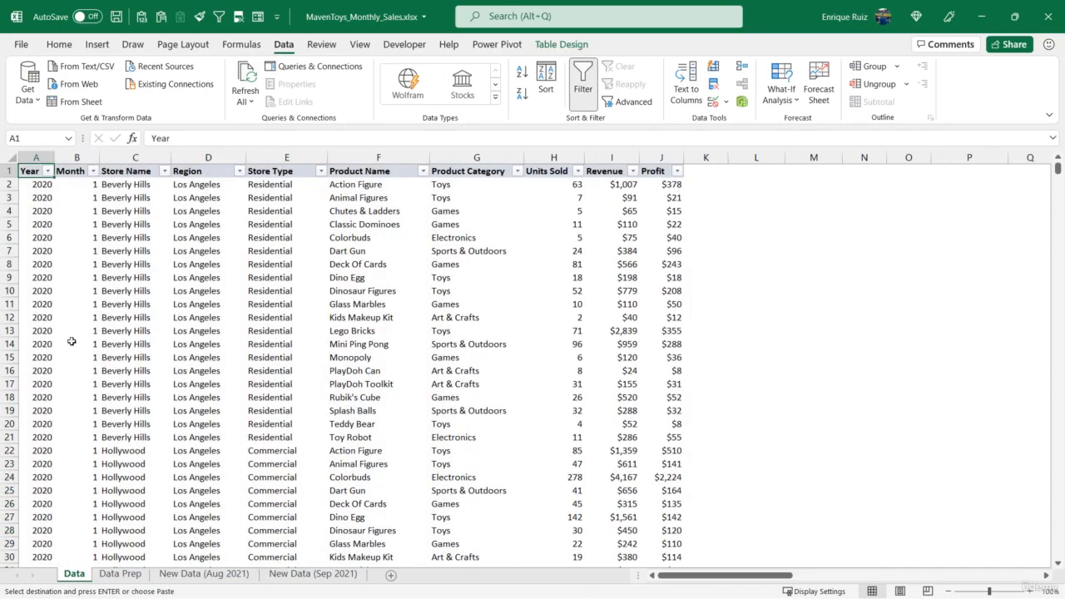
pyautogui.moveTo(1057, 170); pyautogui.dragTo(1059, 574)
pyautogui.scroll(-8, 478, 355)
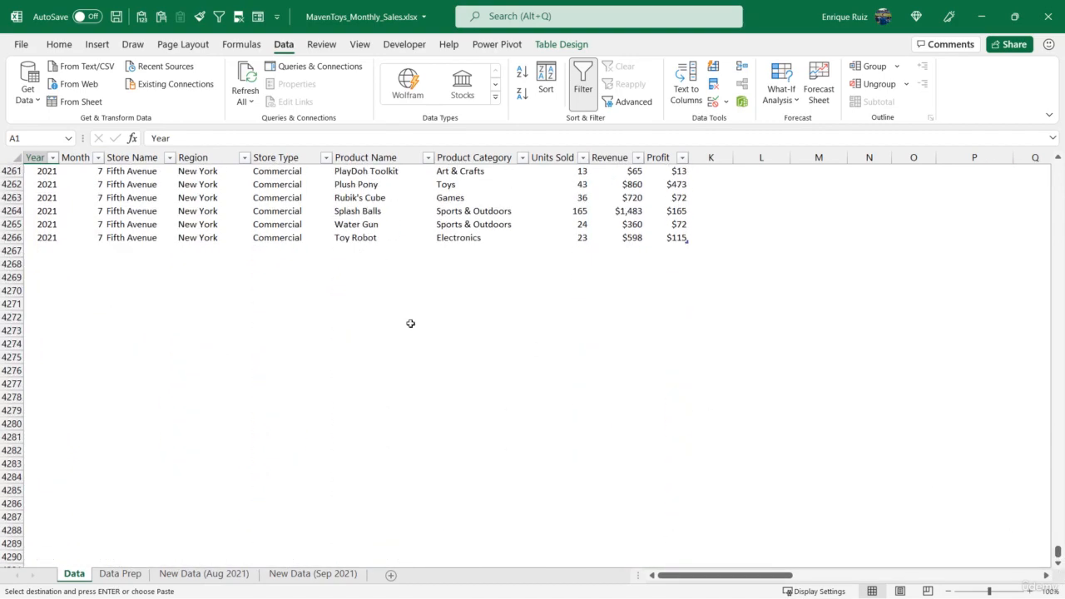
pyautogui.click(47, 250)
pyautogui.hotkey('ctrl', 'v')
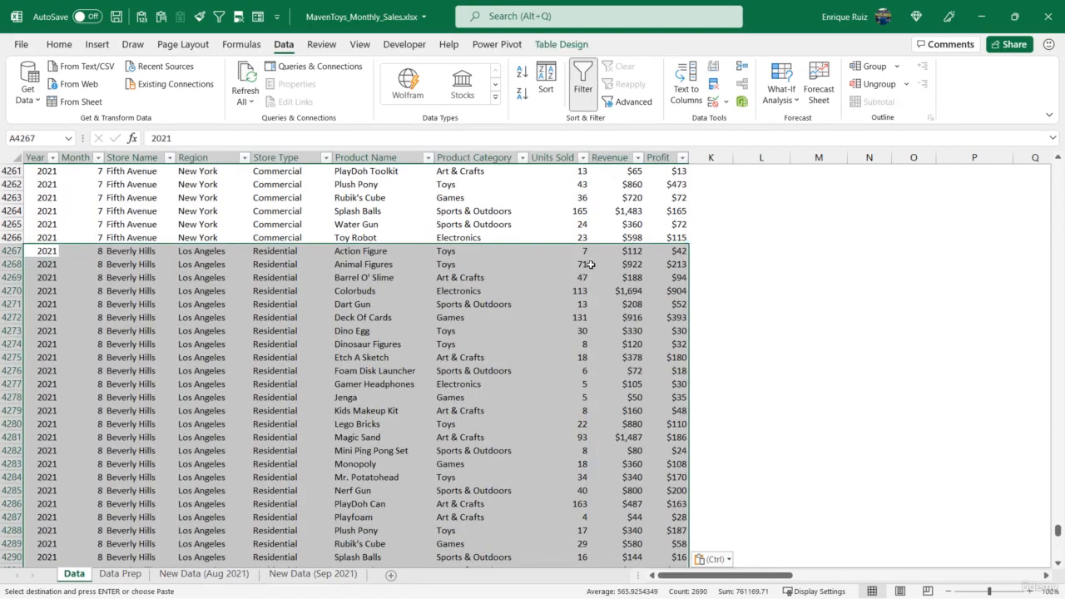
pyautogui.scroll(-20, 456, 258)
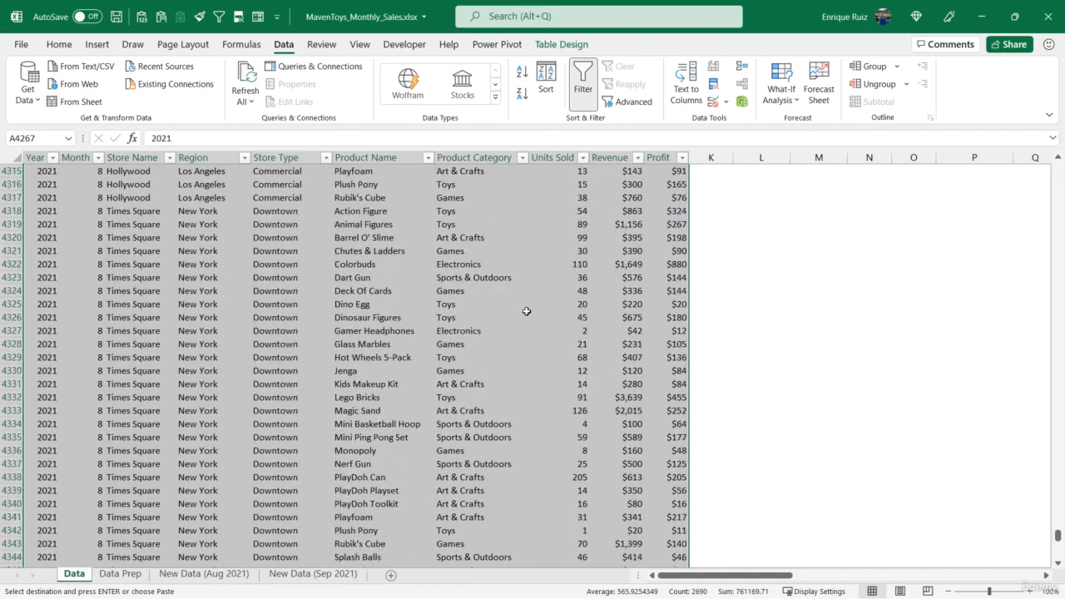
pyautogui.scroll(-20, 541, 310)
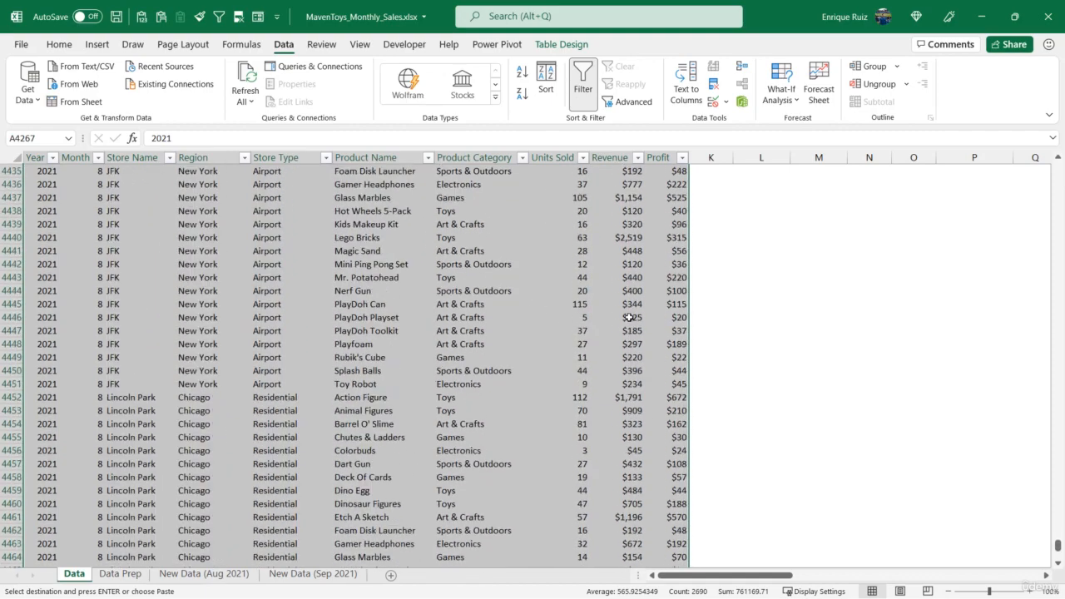
pyautogui.scroll(-6, 630, 319)
pyautogui.scroll(5, 633, 317)
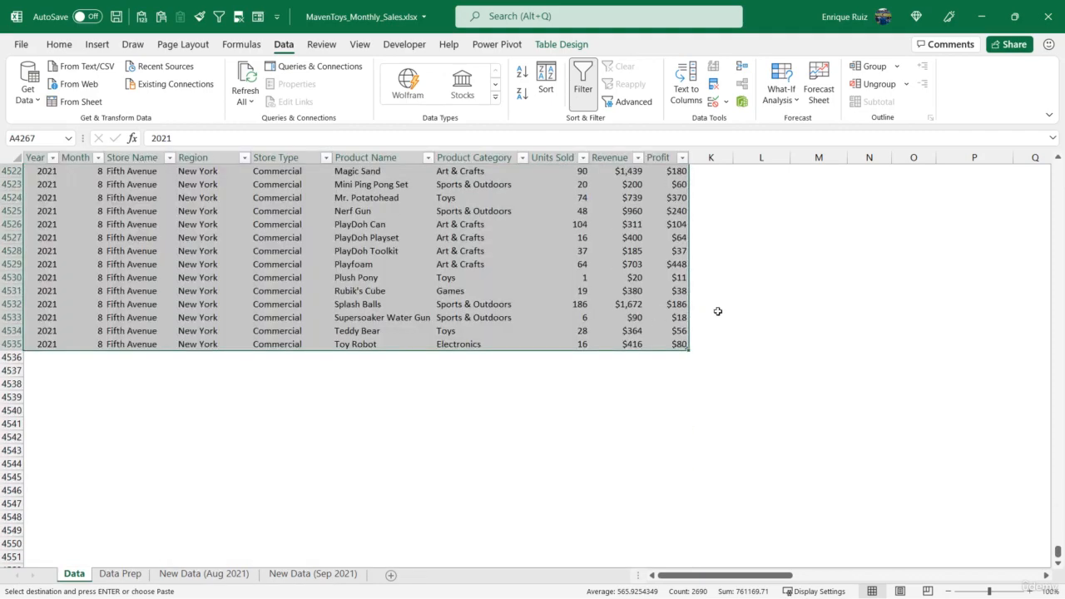
pyautogui.click(712, 317)
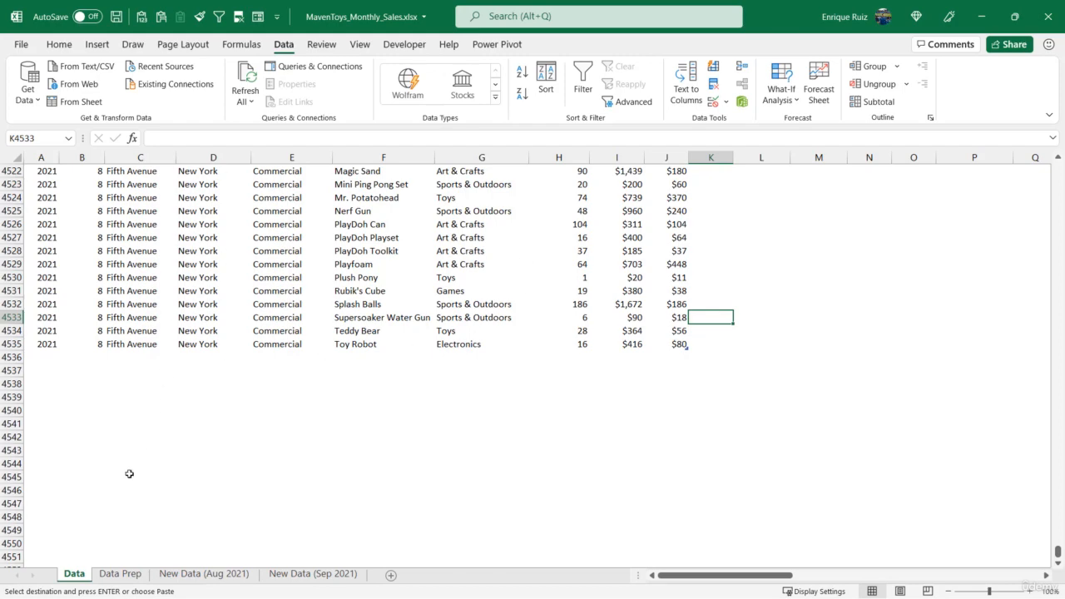
# Examine the Current Month and Current Year formulas on the Data Prep sheet, along with the store table's order and its charts
pyautogui.click(123, 573)
pyautogui.scroll(3, 137, 380)
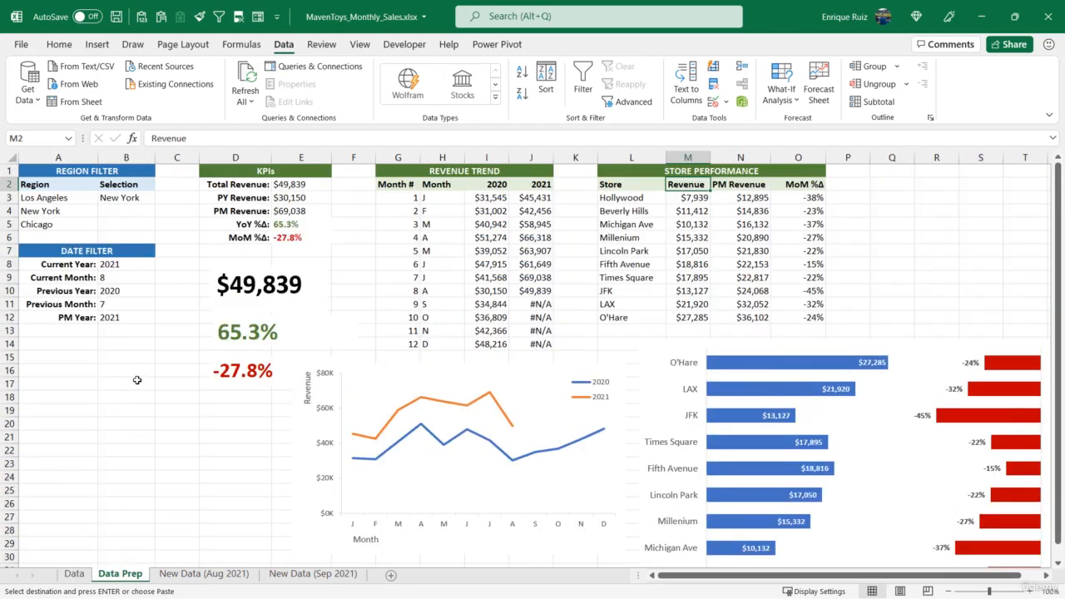
pyautogui.click(118, 277)
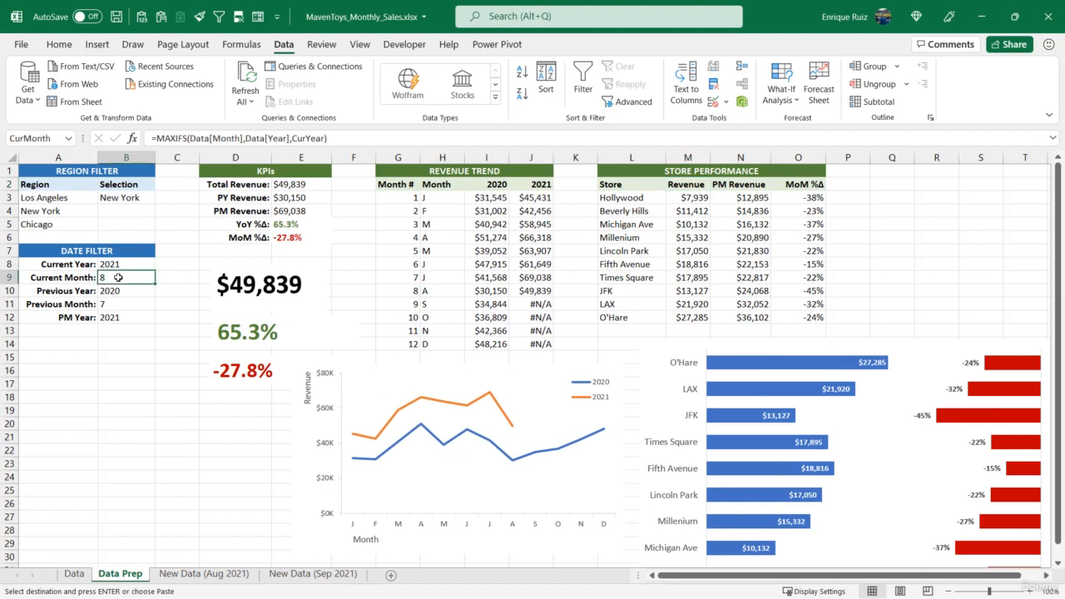
pyautogui.click(121, 263)
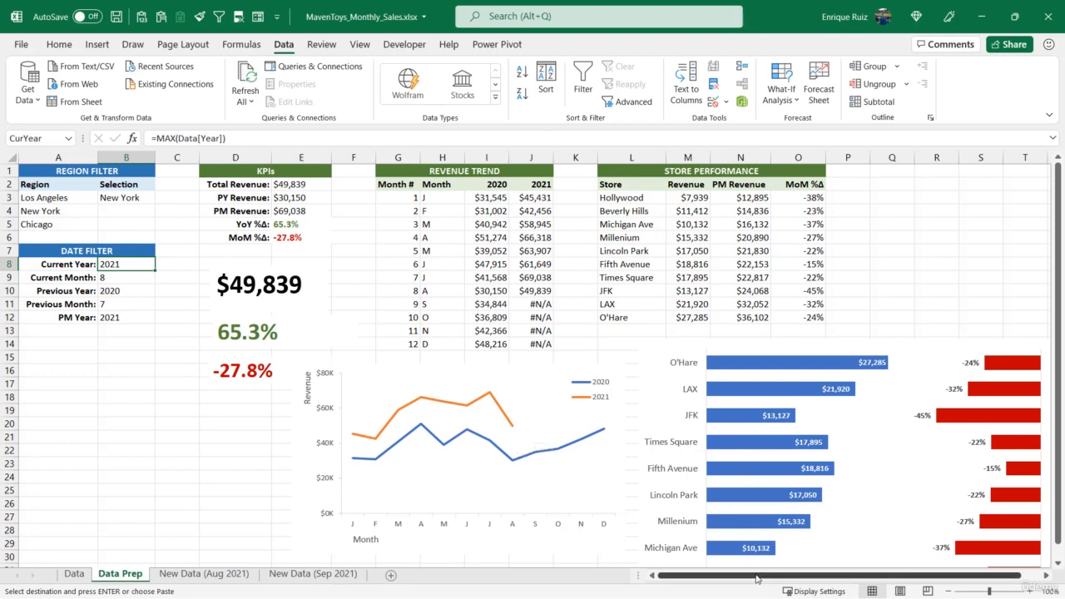
pyautogui.moveTo(758, 575); pyautogui.dragTo(778, 579)
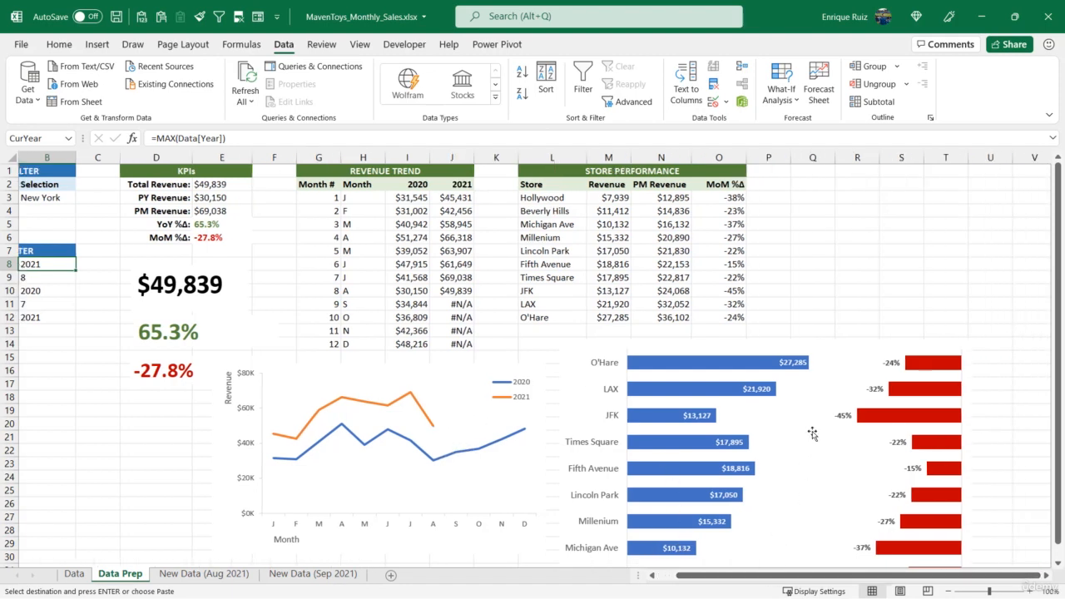
pyautogui.scroll(-3, 808, 426)
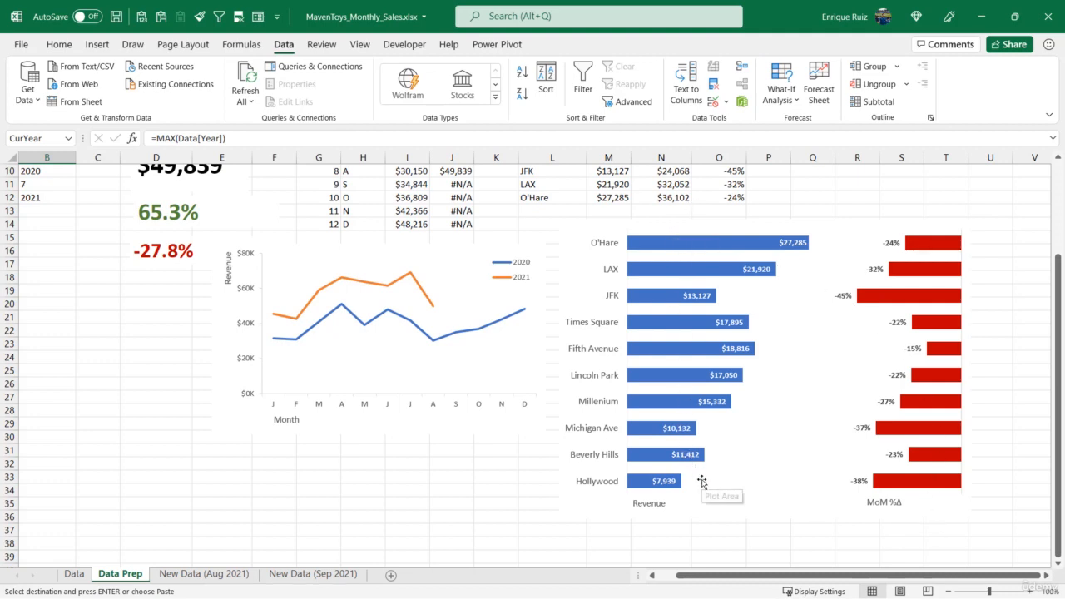
pyautogui.scroll(3, 701, 481)
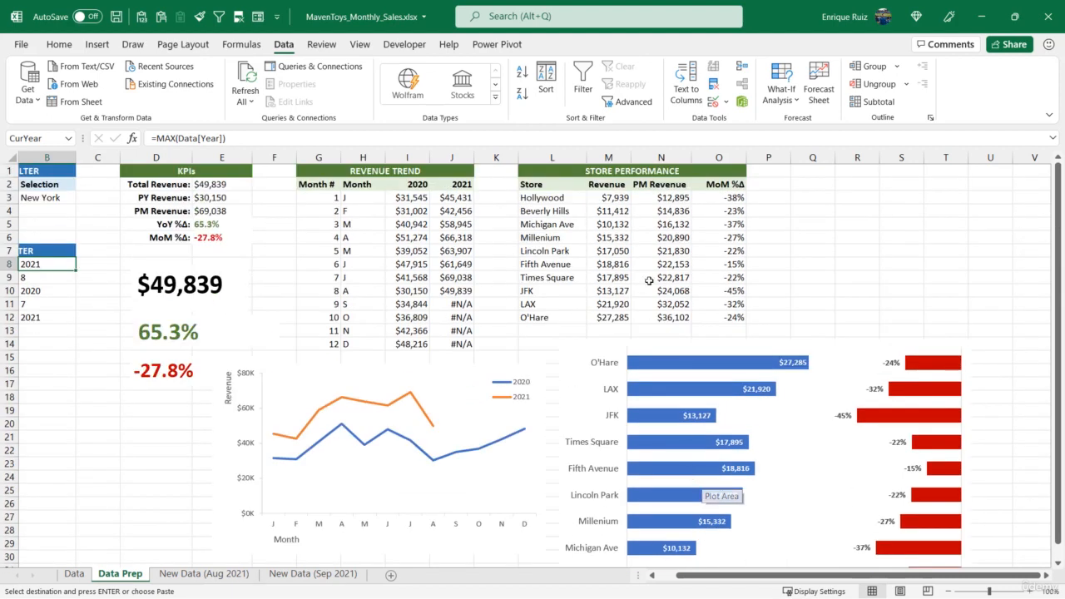
# Add a "Rank" header in P2, directly beside the store performance table's MoM %Δ column
pyautogui.click(611, 184)
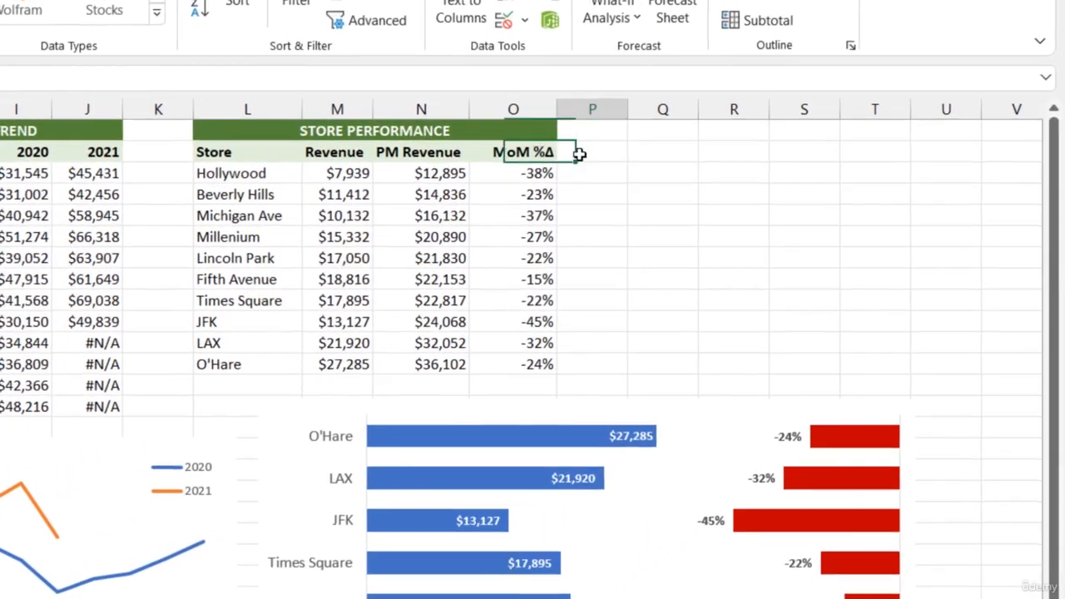
pyautogui.click(761, 183)
pyautogui.write('Ra')
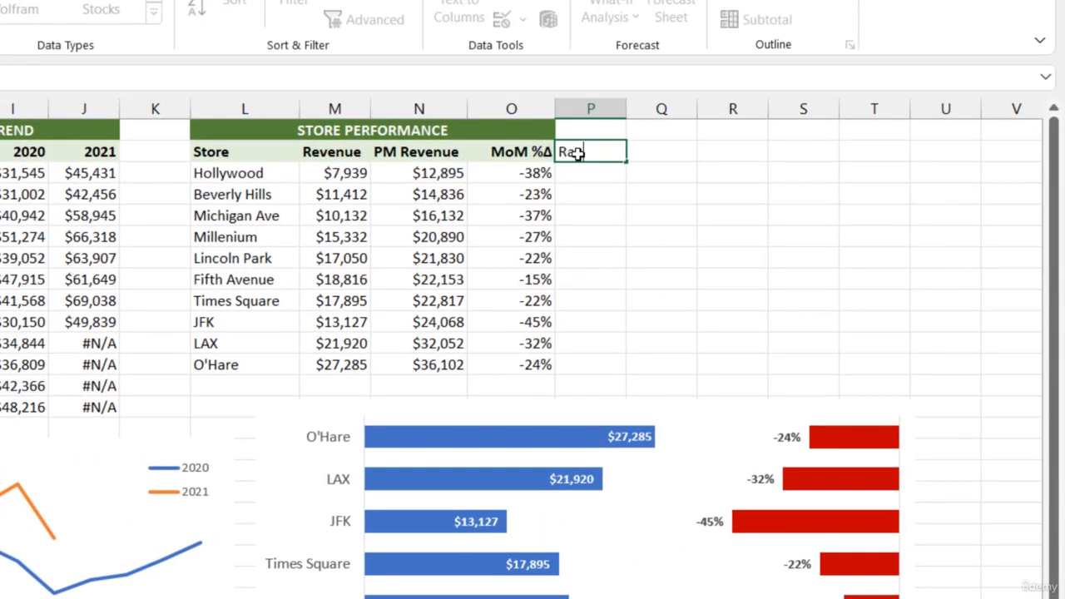
pyautogui.write('nk')
pyautogui.press('Return')
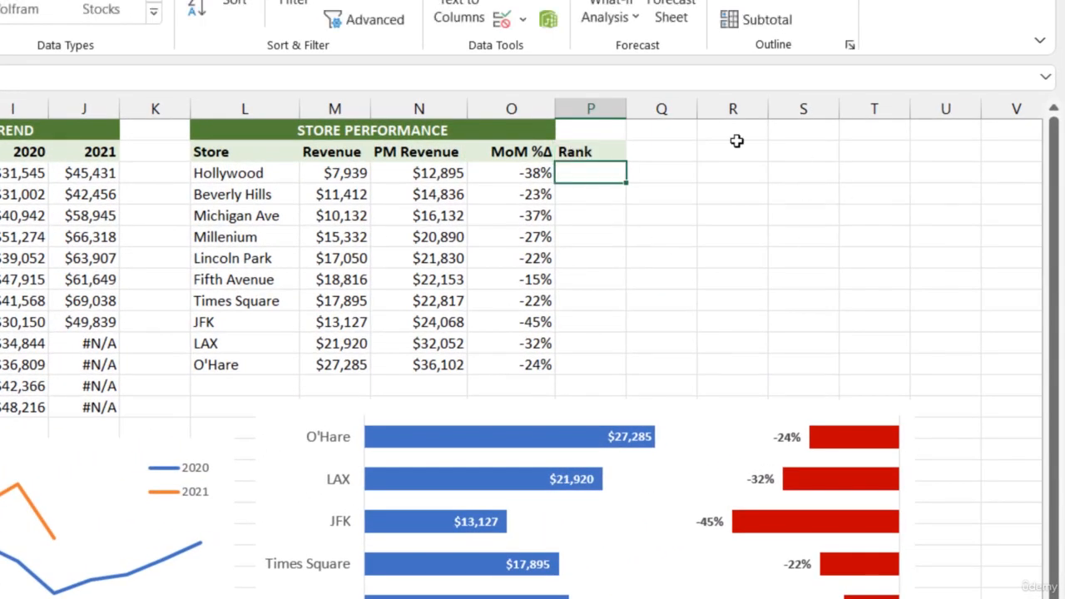
# Enter =RANK.AVG(M3,$M$3:$M$12,1) in P3 to rank the first store's revenue in ascending order
pyautogui.write('=RANK')
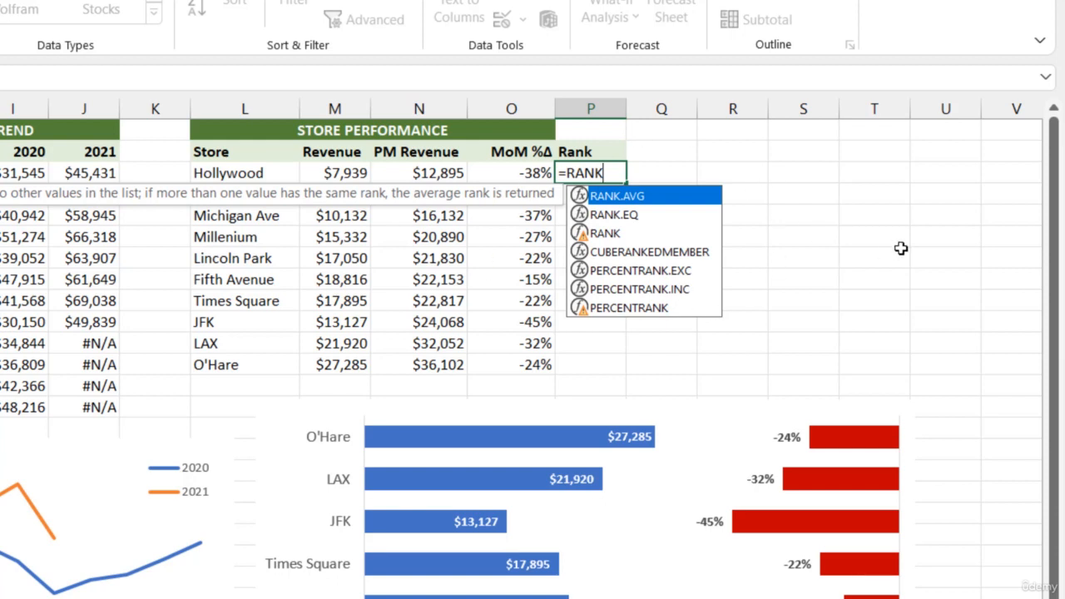
pyautogui.press('Tab')
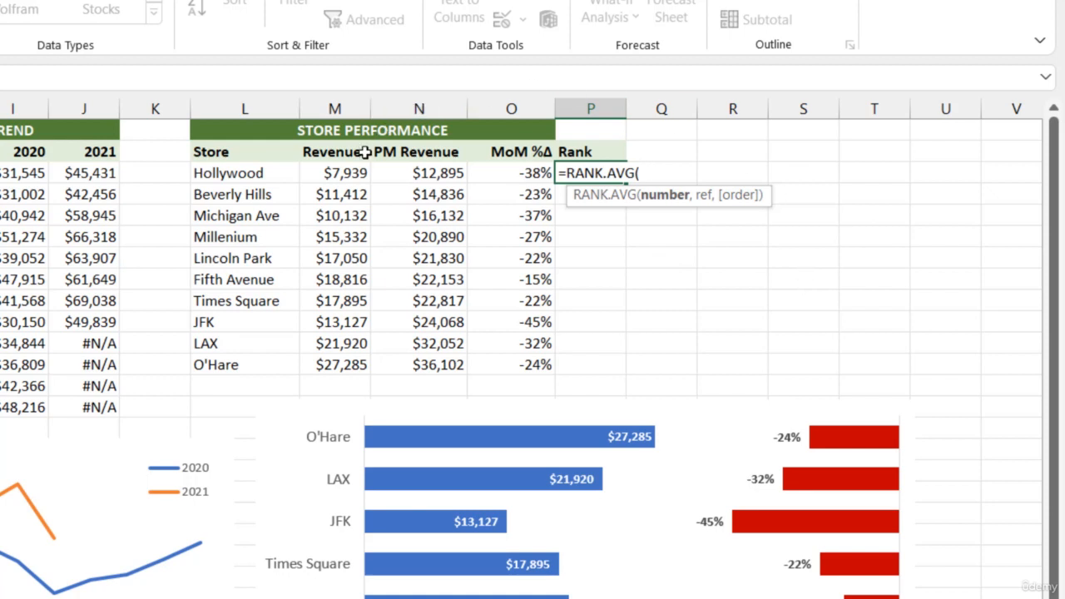
pyautogui.click(346, 176)
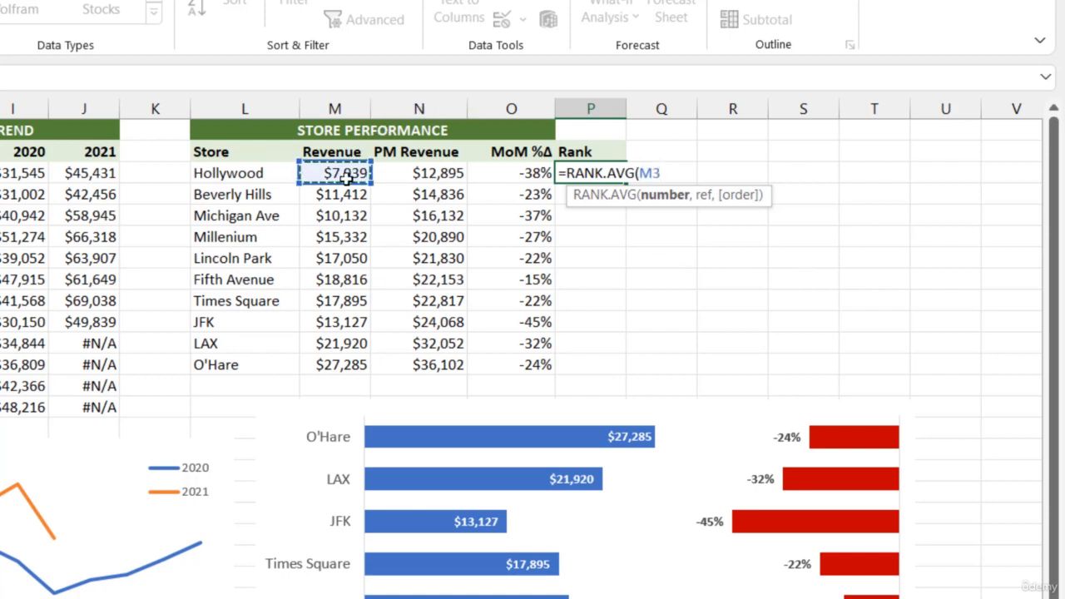
pyautogui.write(',')
pyautogui.moveTo(321, 174); pyautogui.dragTo(324, 366)
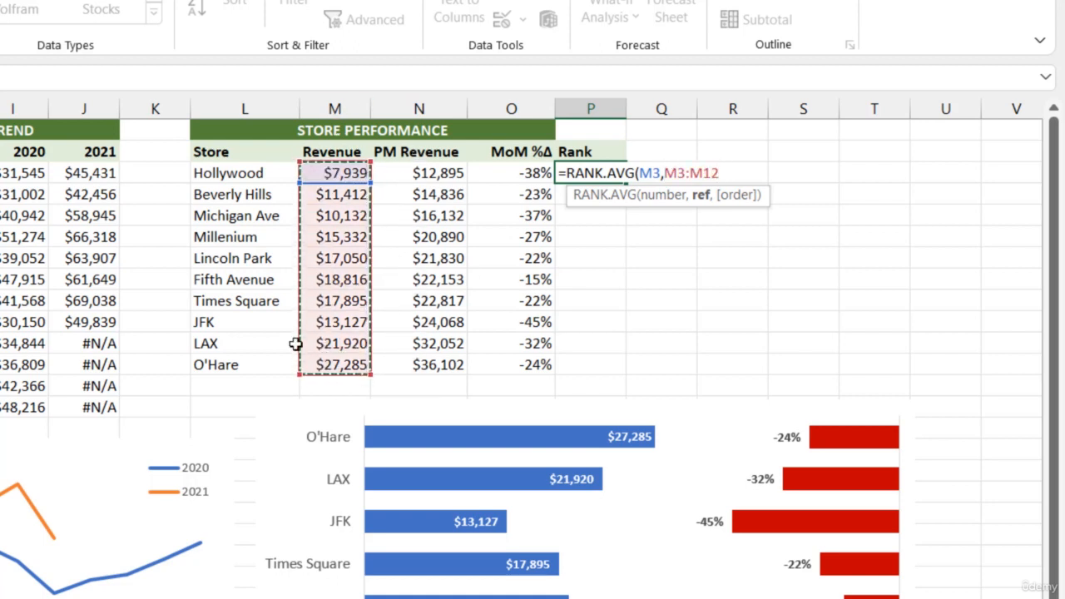
pyautogui.press('F4')
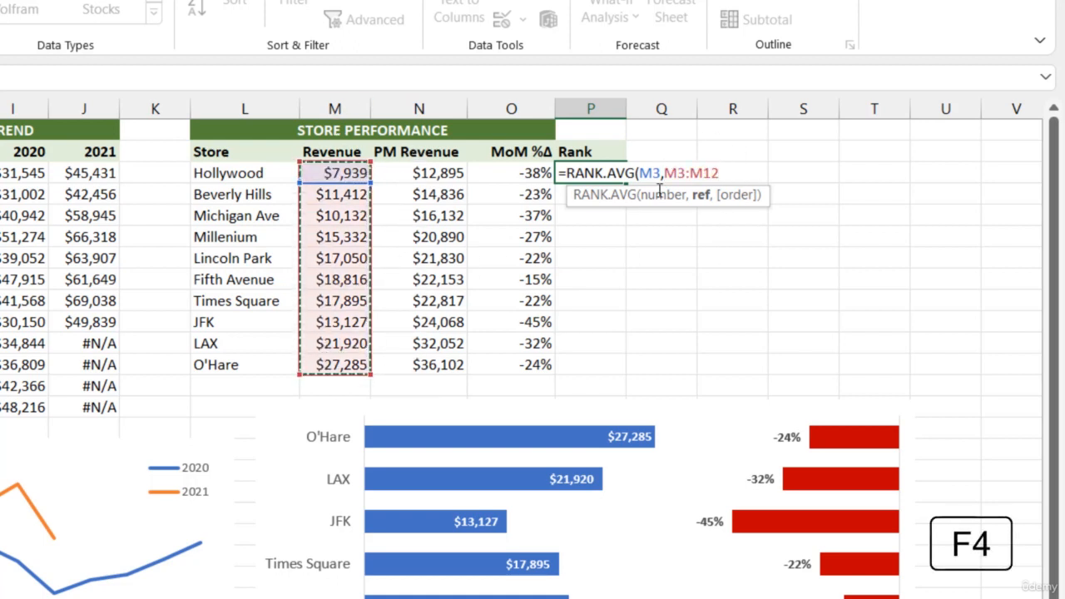
pyautogui.press('F4')
pyautogui.write(',')
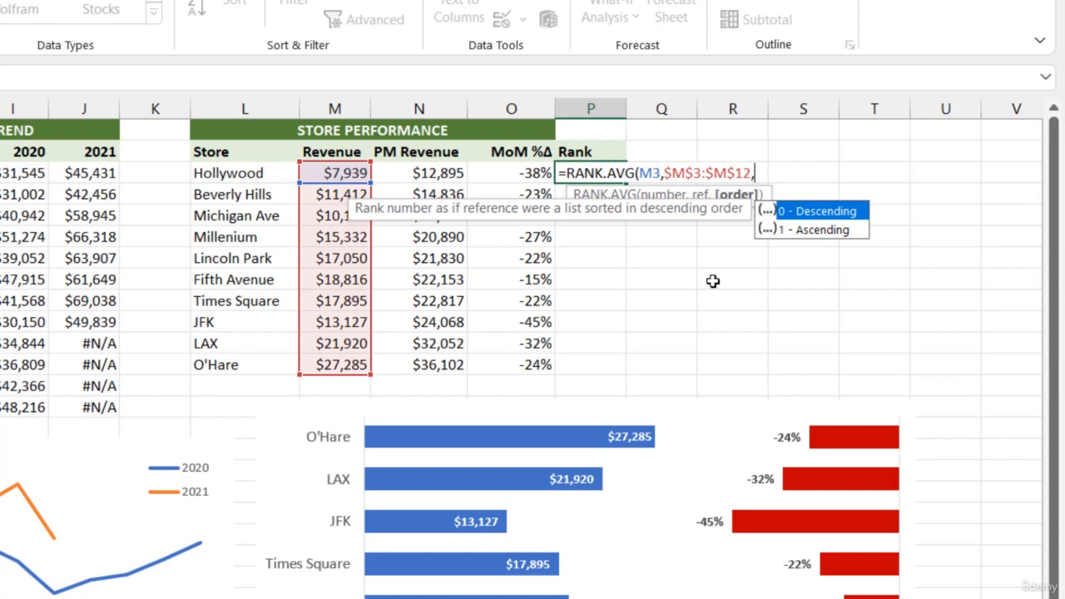
pyautogui.write('1')
pyautogui.write(')')
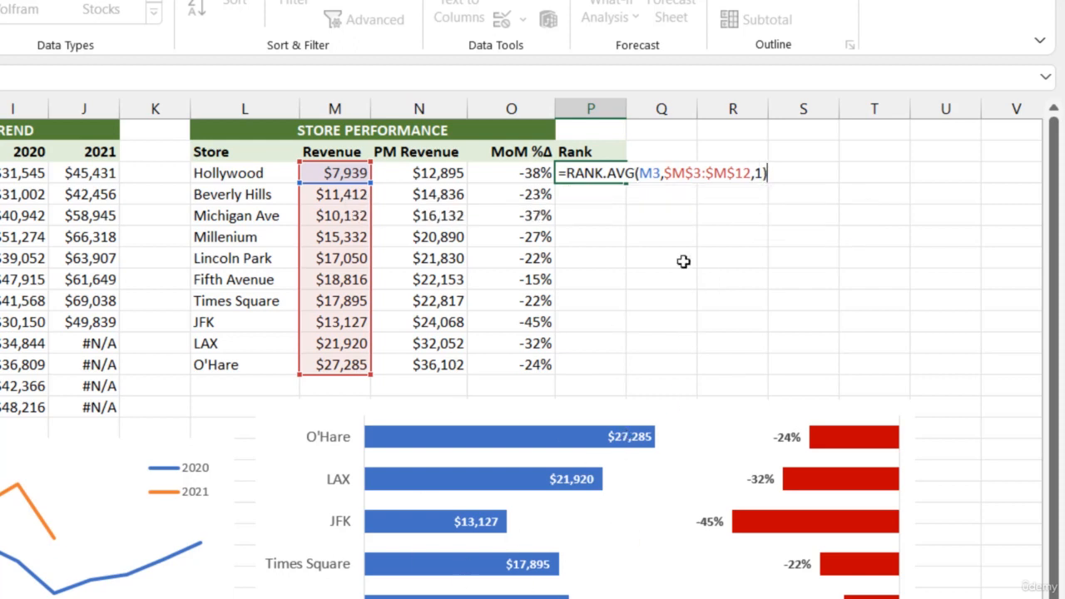
pyautogui.press('Return')
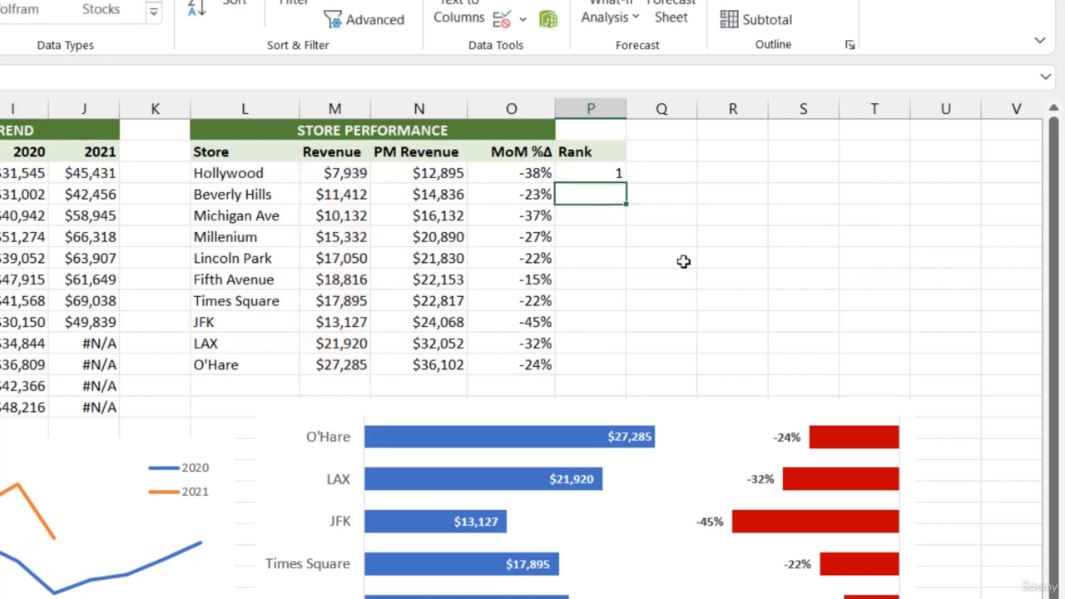
# Fill the rank formula from P3 down through P12 for all the stores
pyautogui.click(595, 174)
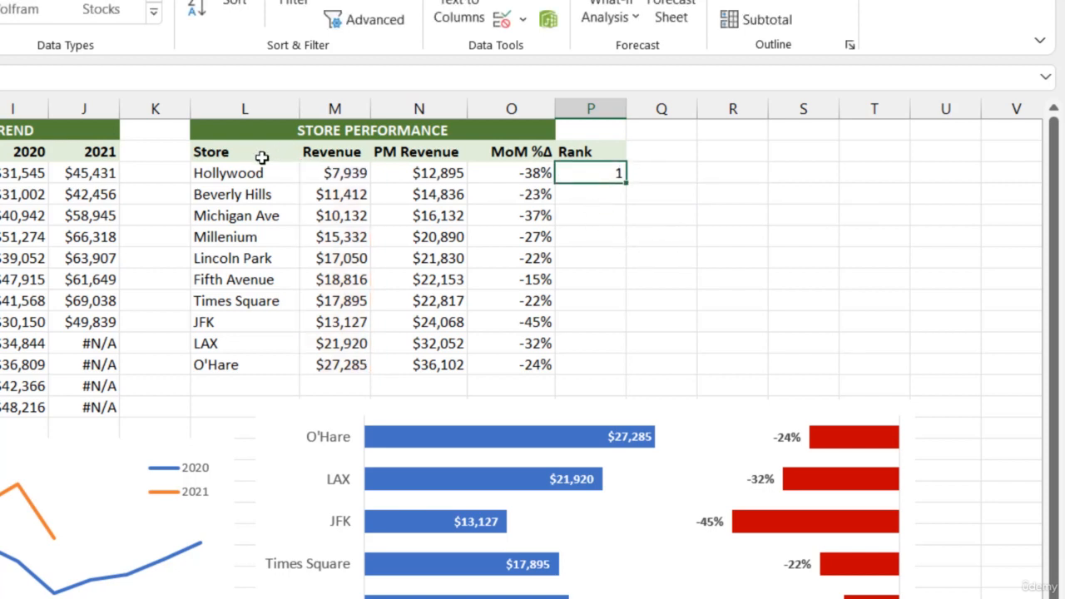
pyautogui.click(311, 173)
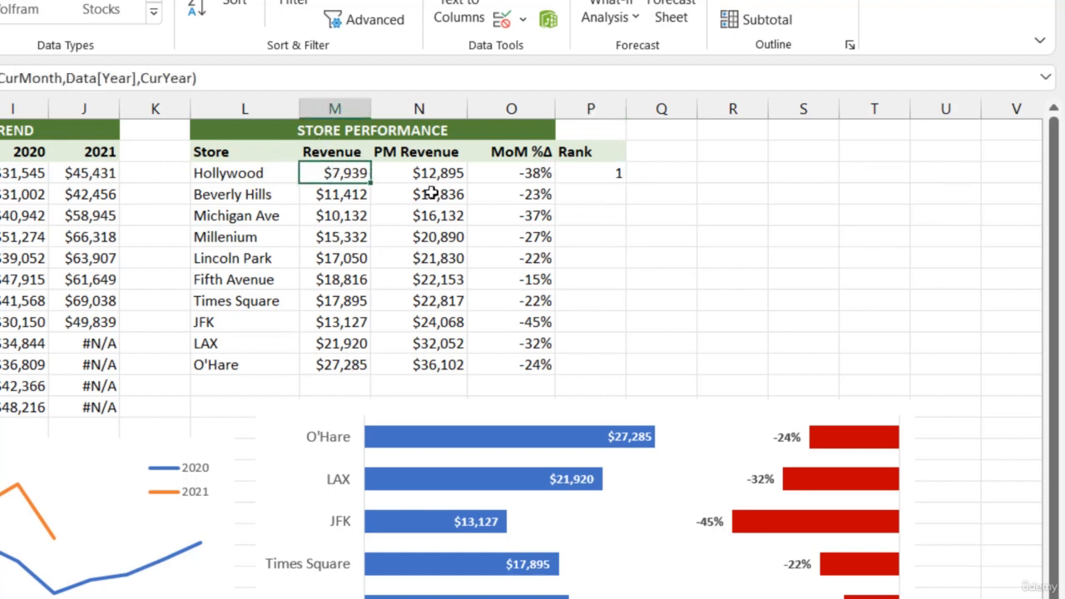
pyautogui.click(614, 176)
pyautogui.doubleClick(624, 182)
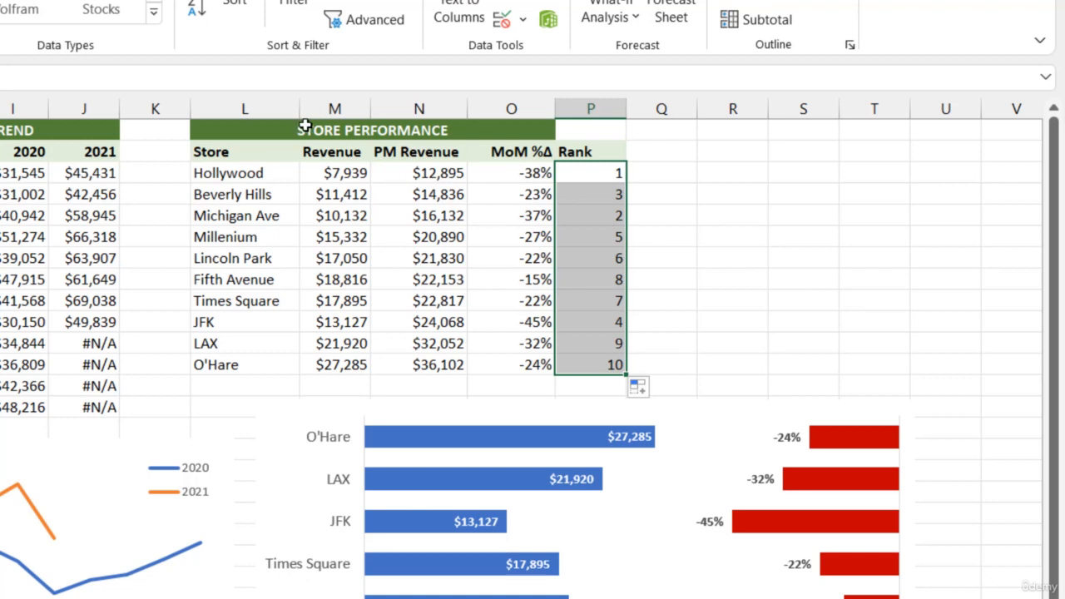
# Copy the STORE PERFORMANCE banner's formatting from L1 to P1 so the title spans the Rank column
pyautogui.click(260, 126)
pyautogui.hotkey('alt', 'h')
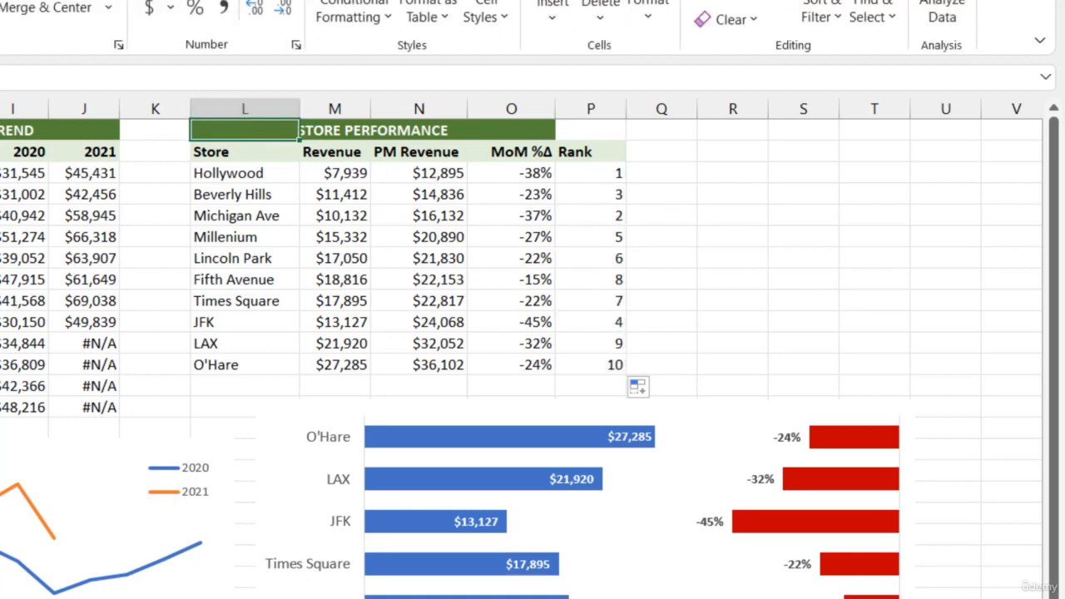
pyautogui.press('f')
pyautogui.press('p')
pyautogui.keyDown('shift'); pyautogui.click(588, 135); pyautogui.keyUp('shift')
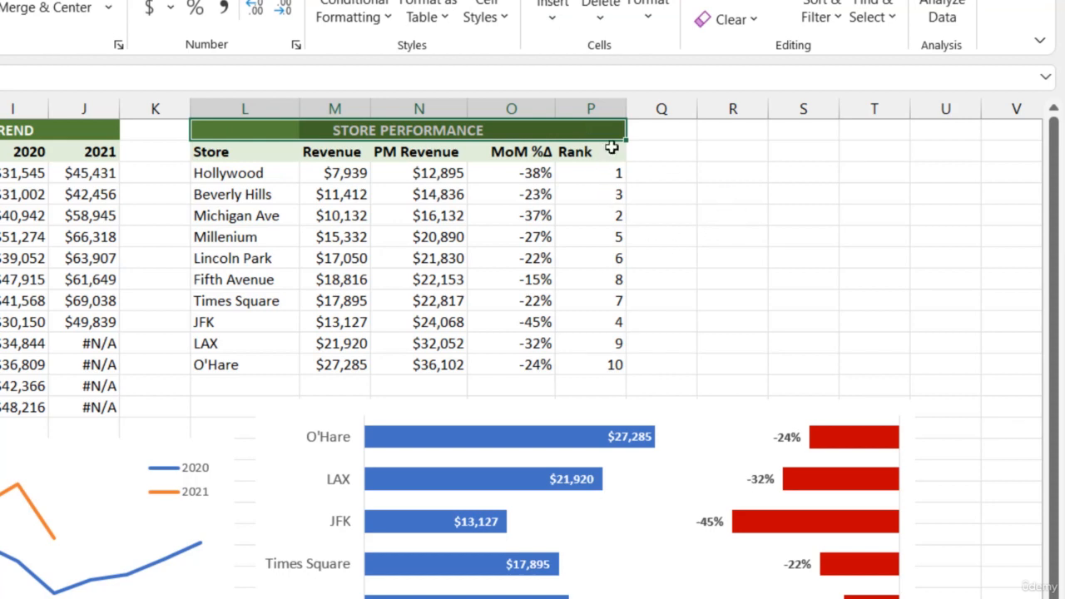
pyautogui.moveTo(592, 169); pyautogui.dragTo(588, 366)
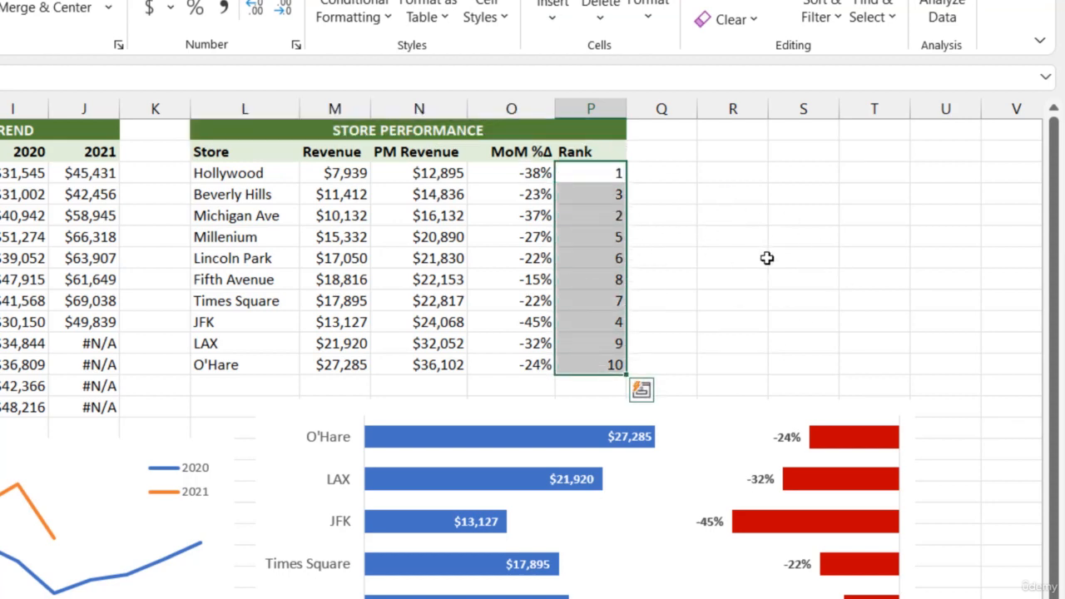
# Enter the title "STORE PERFORMANCE (SORTED)" in R1 for a second store table
pyautogui.click(738, 132)
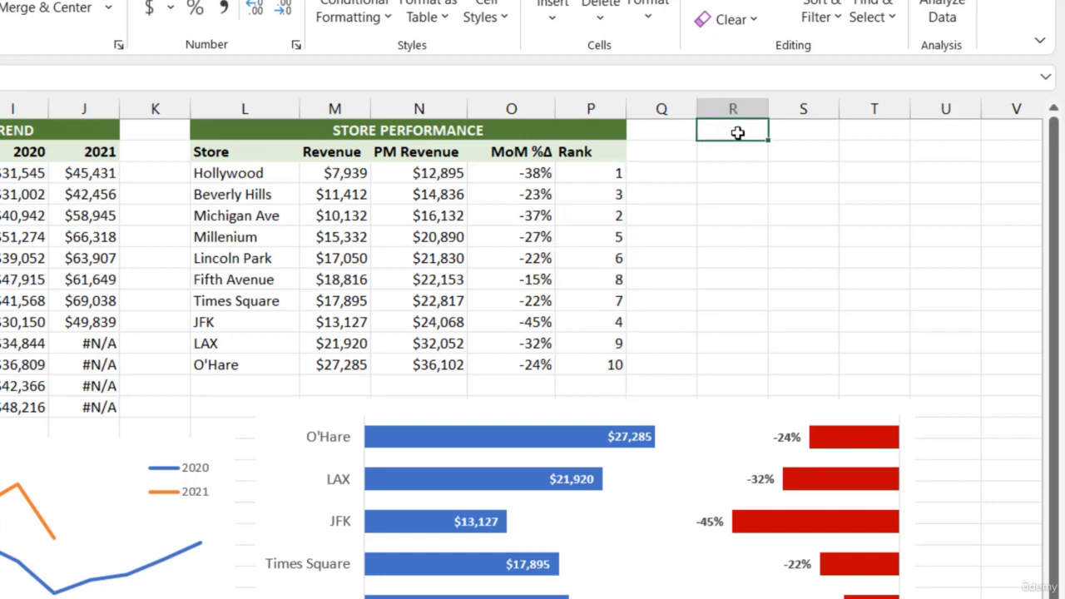
pyautogui.write('STORE PER')
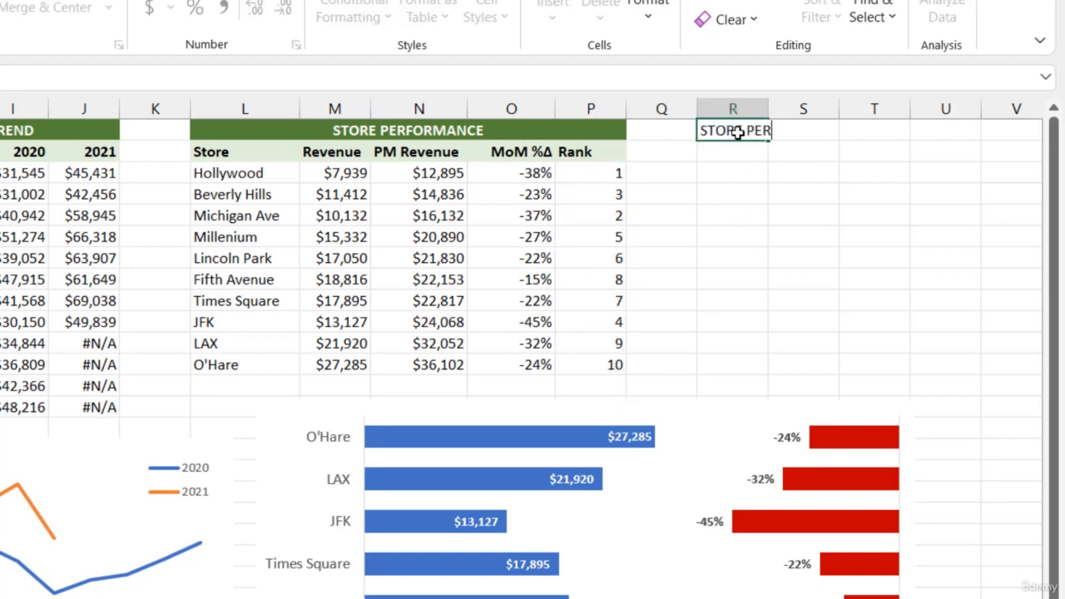
pyautogui.write('FORMANCE (SORTED')
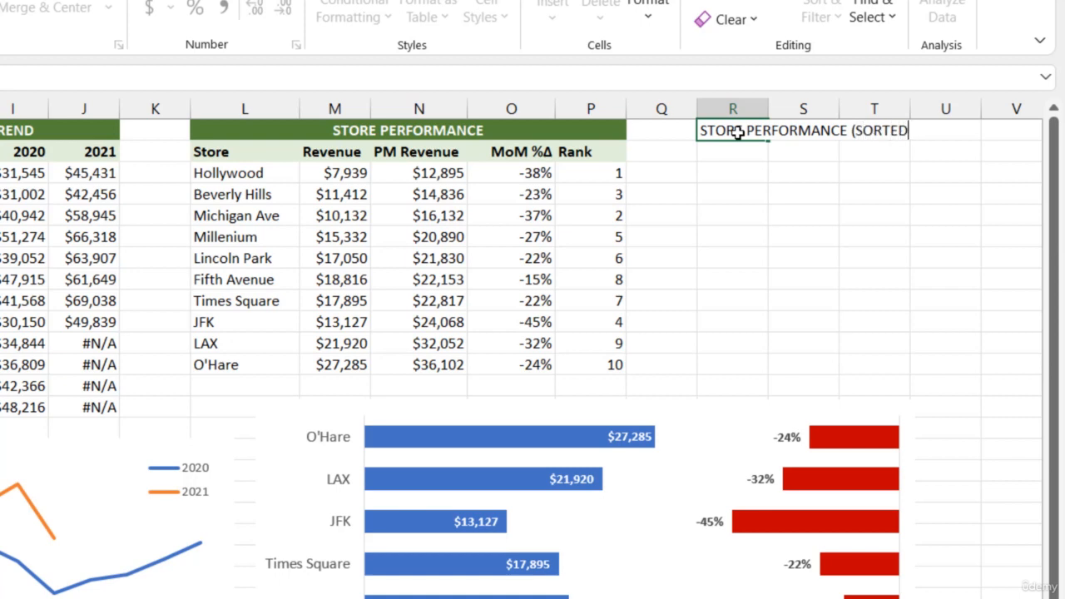
pyautogui.write(')')
pyautogui.press('Return')
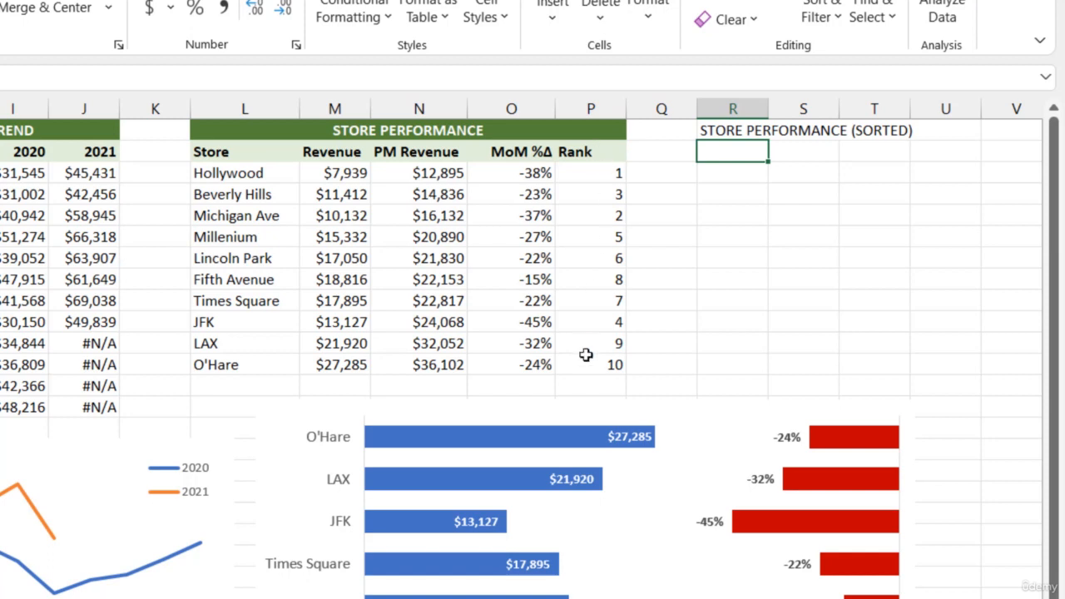
# Add a "Rank" header in R2 and number the rows below it from 1 to 10 in R3:R12
pyautogui.write('Rank')
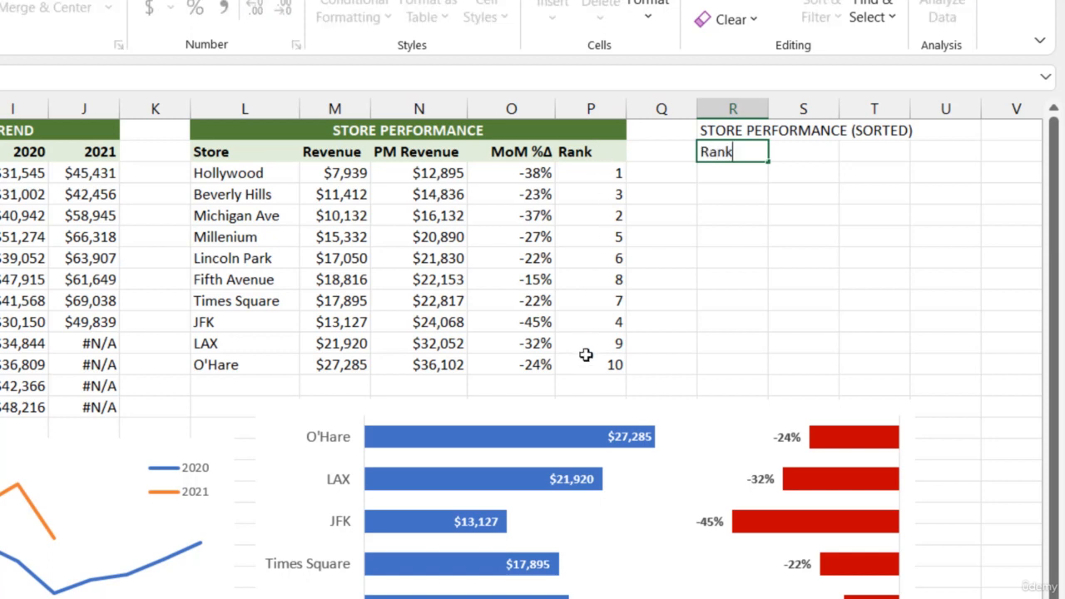
pyautogui.press('Return')
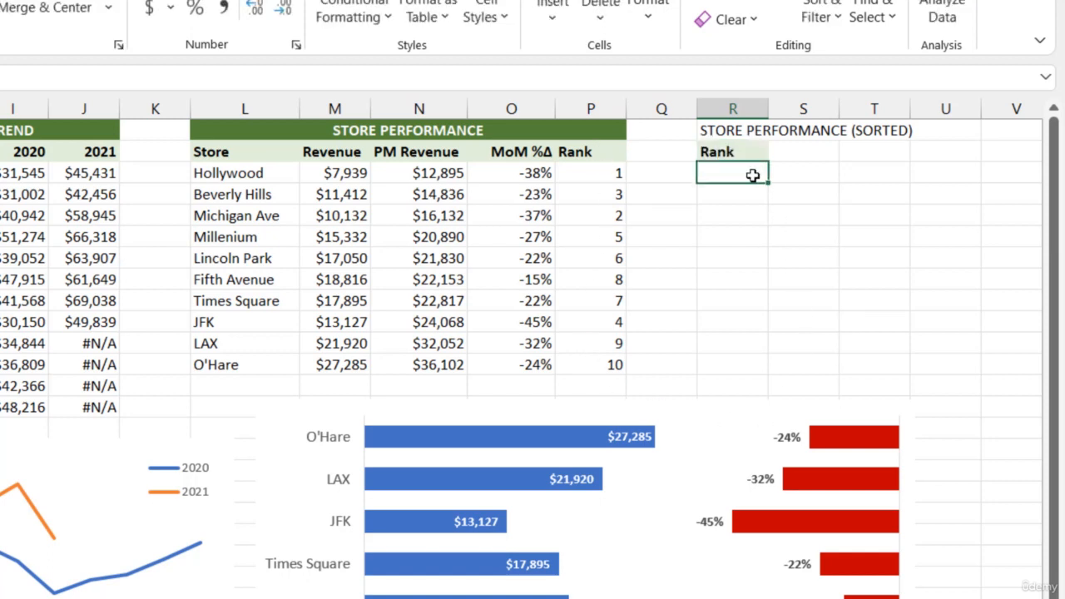
pyautogui.write('1')
pyautogui.press('Return')
pyautogui.write('2')
pyautogui.press('Return')
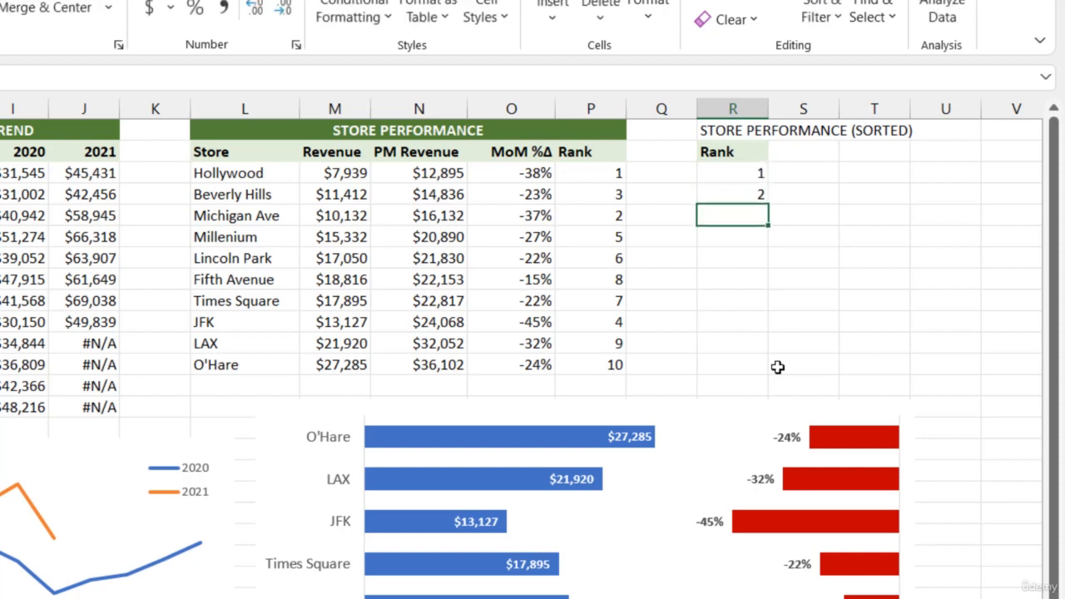
pyautogui.moveTo(732, 172); pyautogui.dragTo(770, 376)
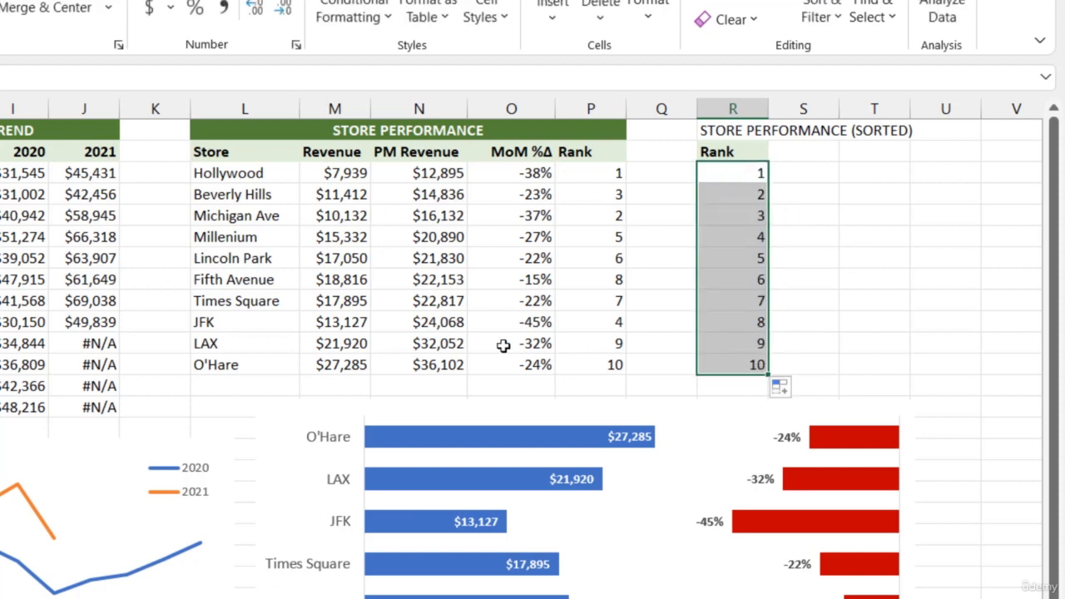
# Copy the Store, Revenue and MoM %Δ headers from the original store table into S2, T2 and U2
pyautogui.click(245, 151)
pyautogui.hotkey('ctrl', 'c')
pyautogui.click(813, 152)
pyautogui.hotkey('ctrl', 'v')
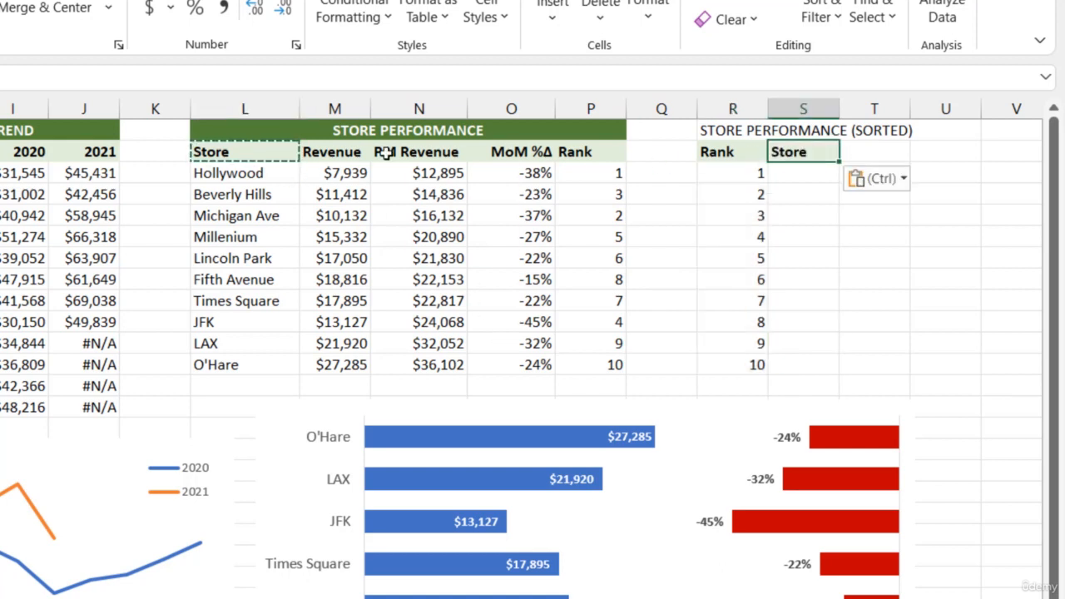
pyautogui.click(351, 152)
pyautogui.hotkey('ctrl', 'c')
pyautogui.click(874, 152)
pyautogui.hotkey('ctrl', 'v')
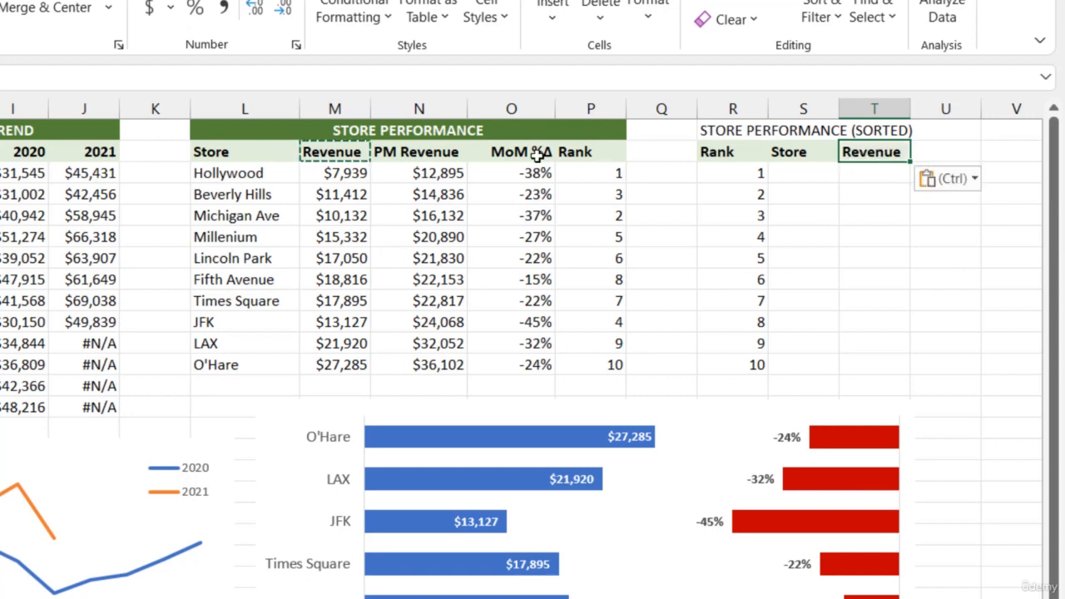
pyautogui.click(537, 153)
pyautogui.hotkey('ctrl', 'c')
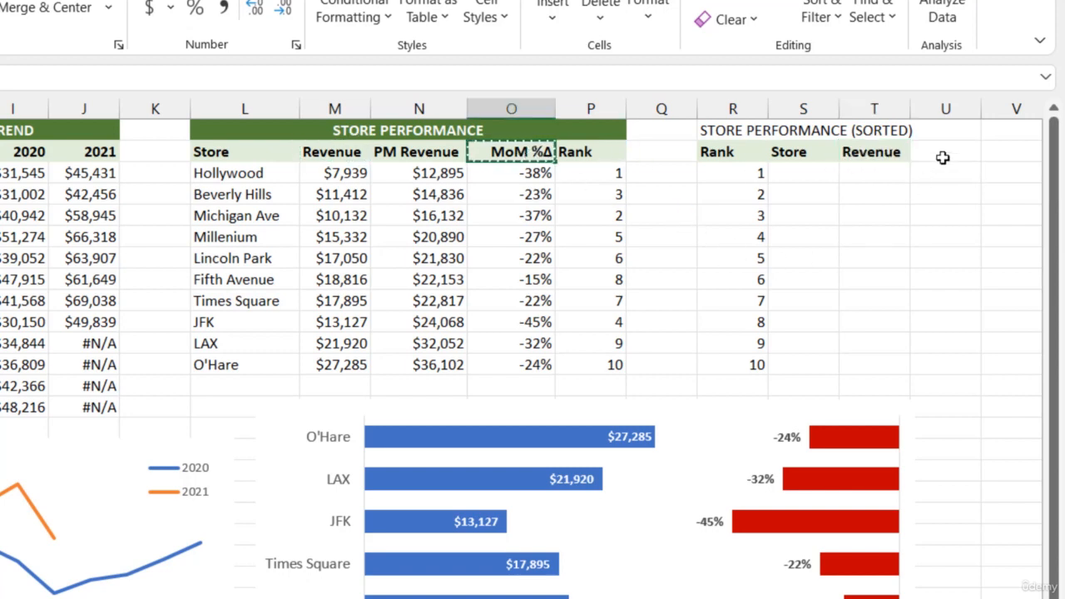
pyautogui.click(945, 152)
pyautogui.hotkey('ctrl', 'v')
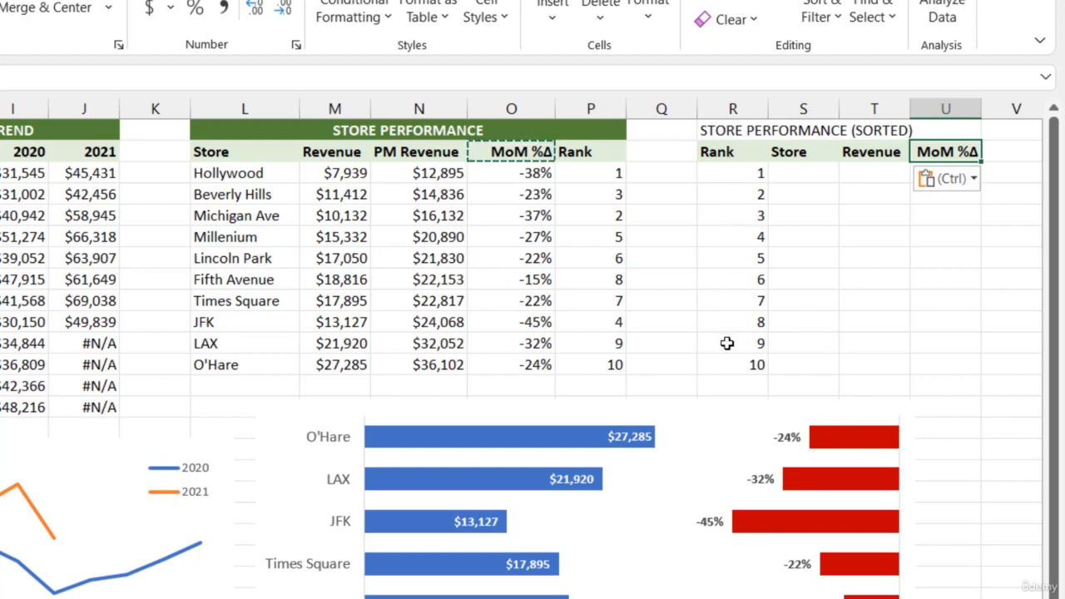
# Enter =INDEX($L$3:$O$12,1,1) in S3, the first Store cell of the sorted table
pyautogui.click(816, 177)
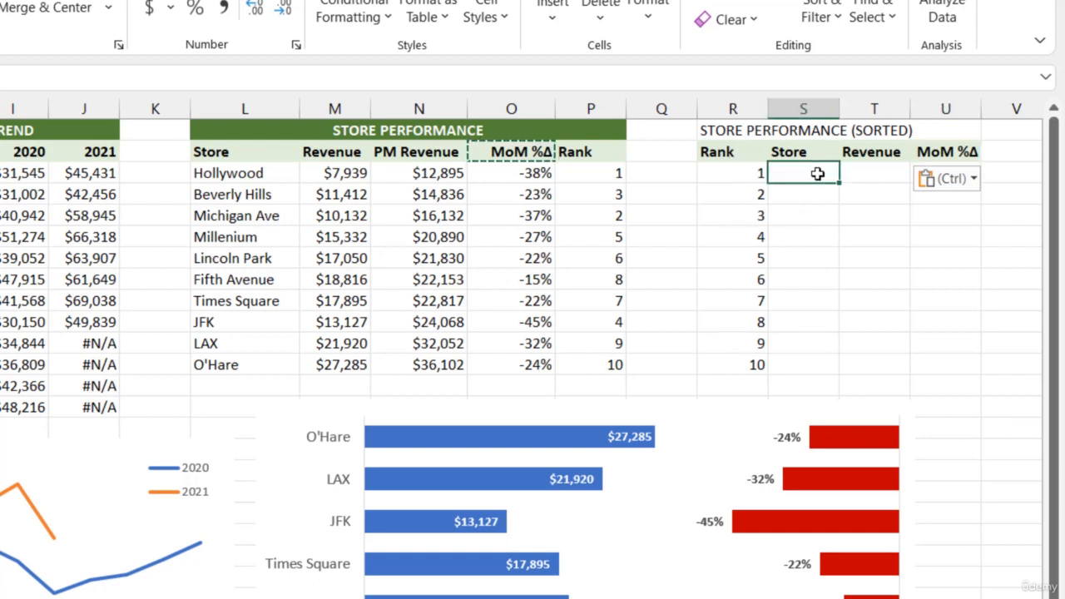
pyautogui.write('=INDE')
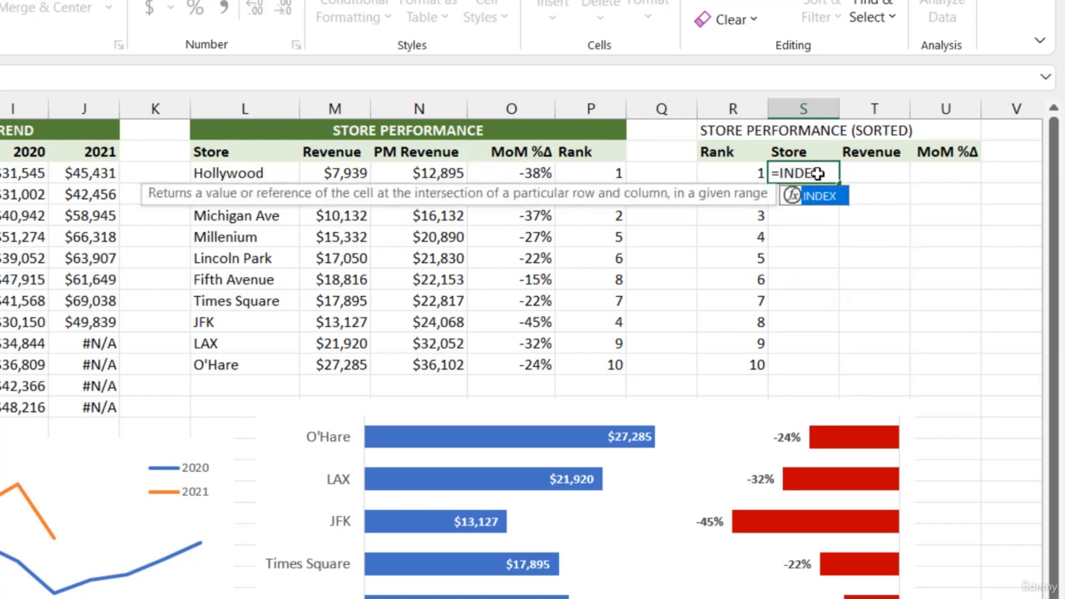
pyautogui.write('X')
pyautogui.write('(')
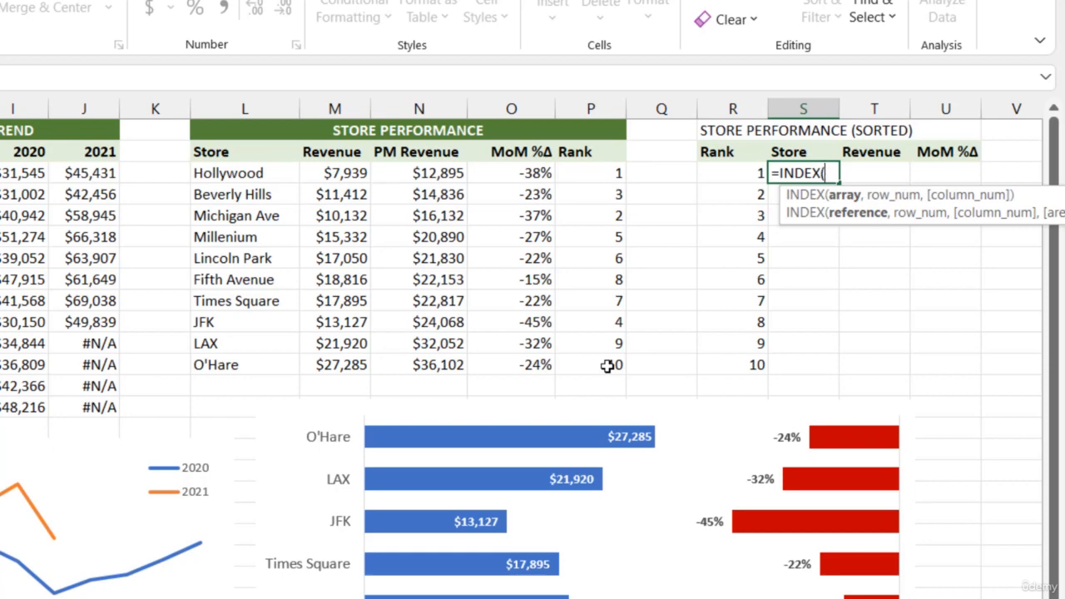
pyautogui.moveTo(211, 174); pyautogui.dragTo(516, 363)
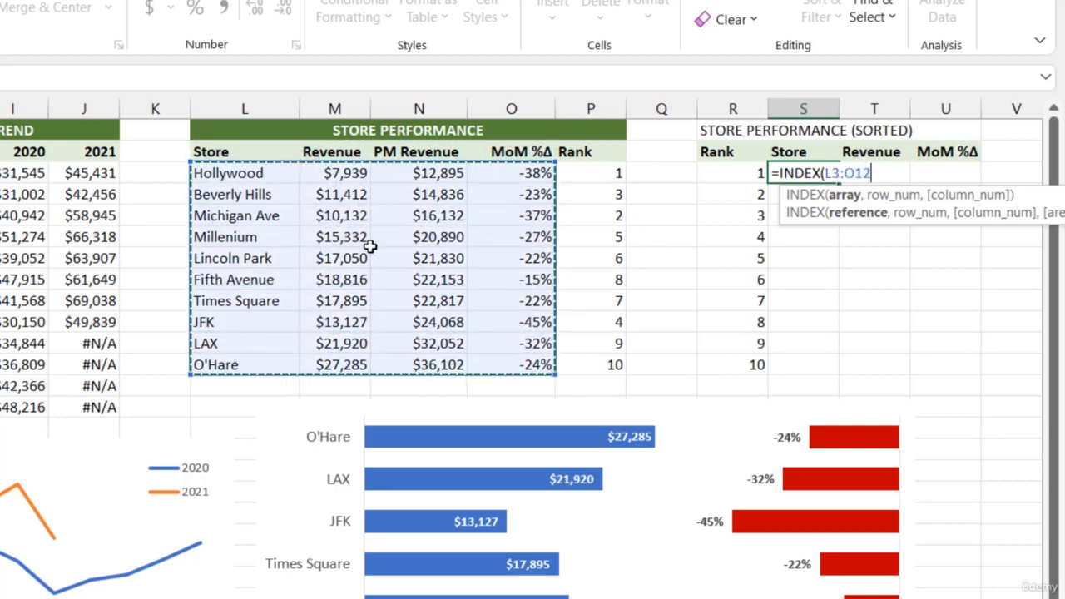
pyautogui.press('F4')
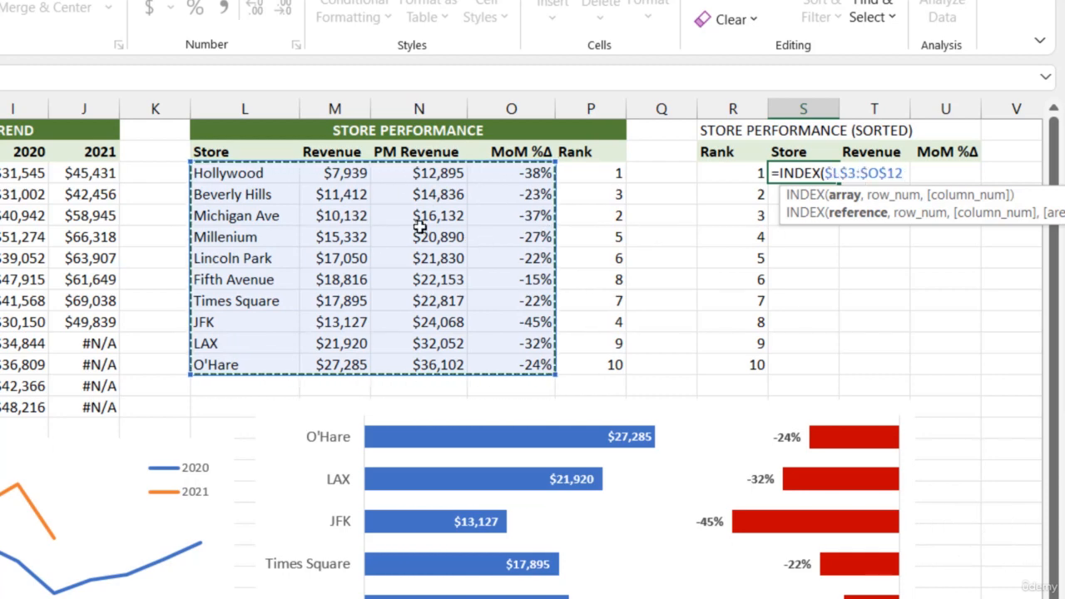
pyautogui.write(',')
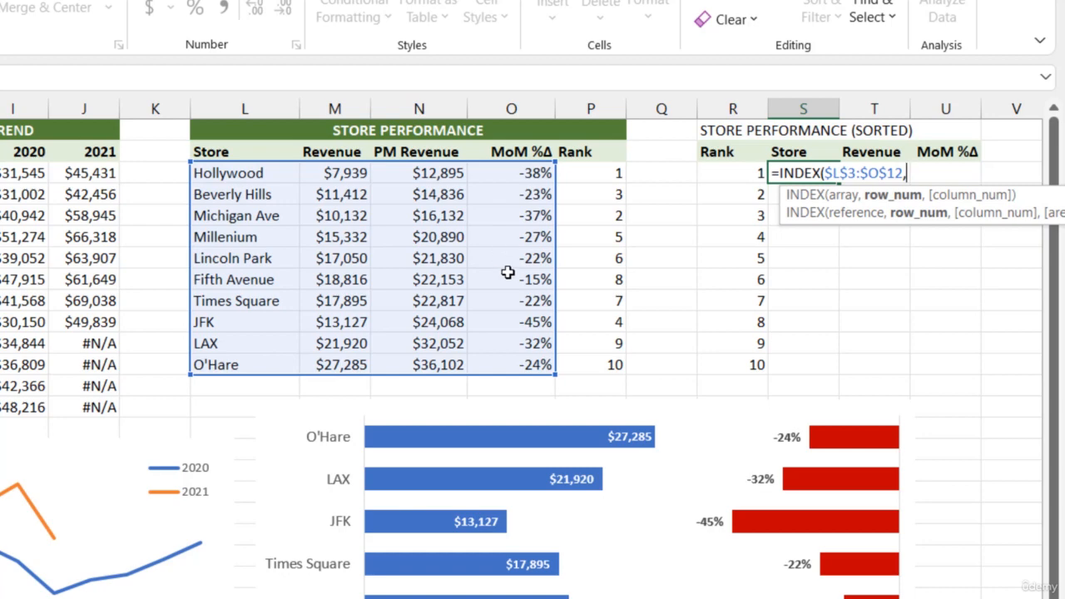
pyautogui.write('1,')
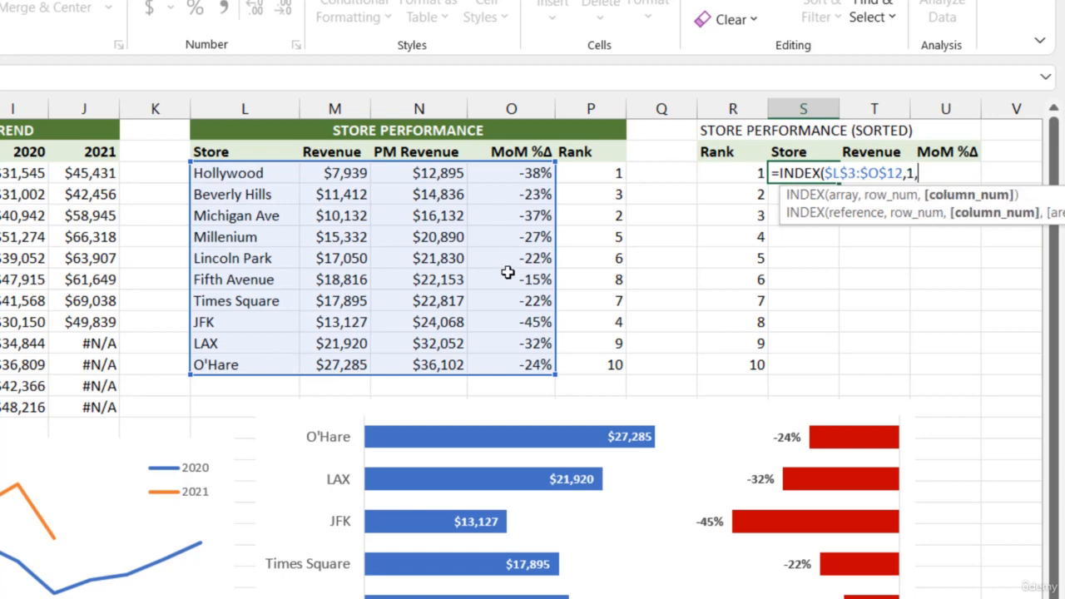
pyautogui.write('1)')
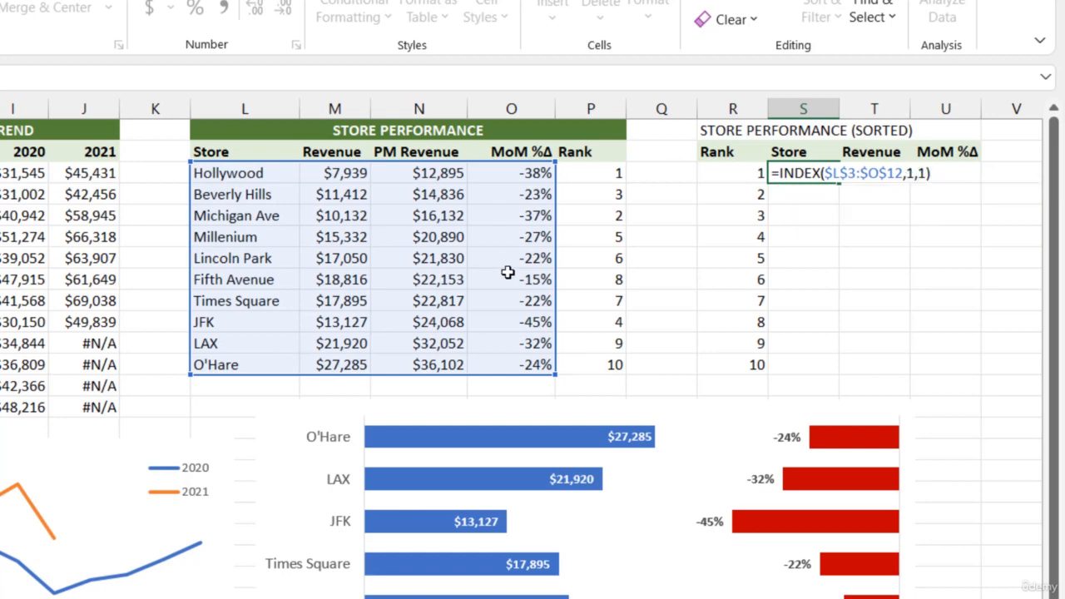
pyautogui.press('Return')
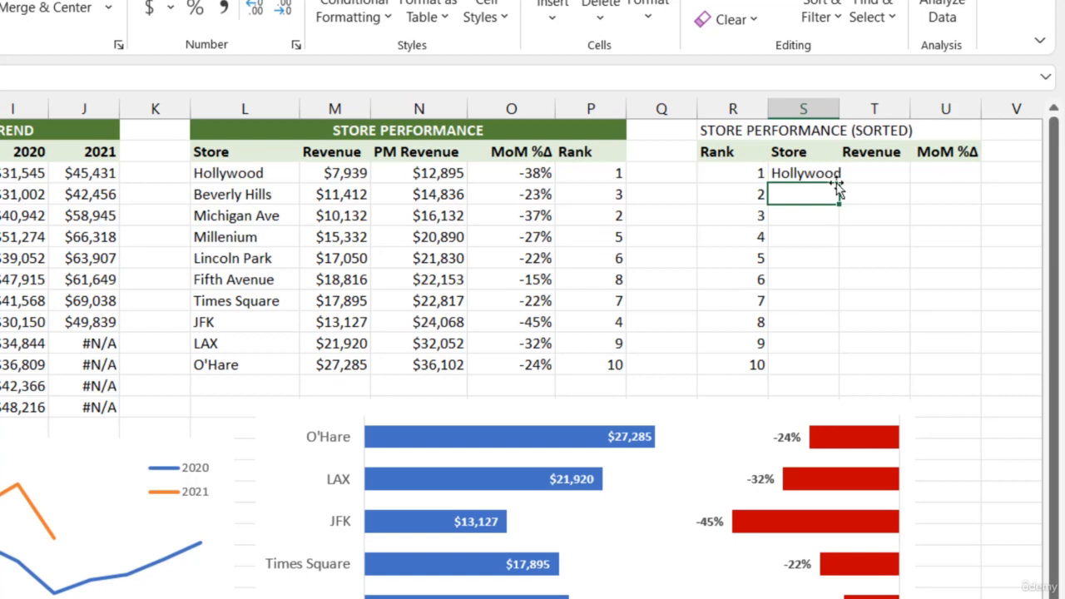
# Try filling the S3 formula down through S12, and undo the fill
pyautogui.click(821, 171)
pyautogui.doubleClick(840, 181)
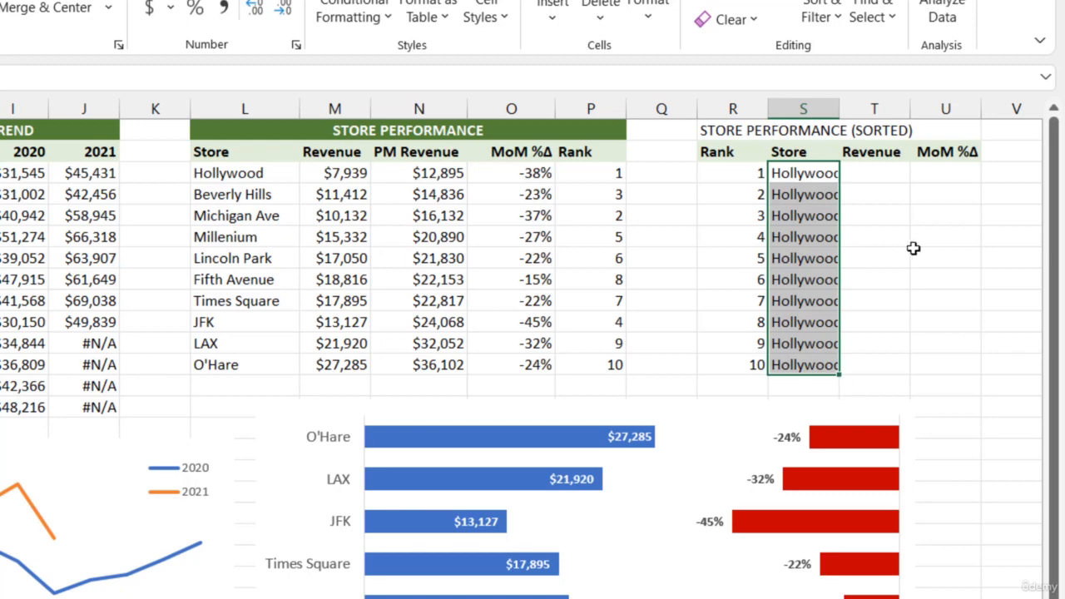
pyautogui.hotkey('ctrl', 'z')
# Replace the fixed row number in S3's INDEX formula with MATCH($R3,$P$3:$P$12,0)
pyautogui.press('F2')
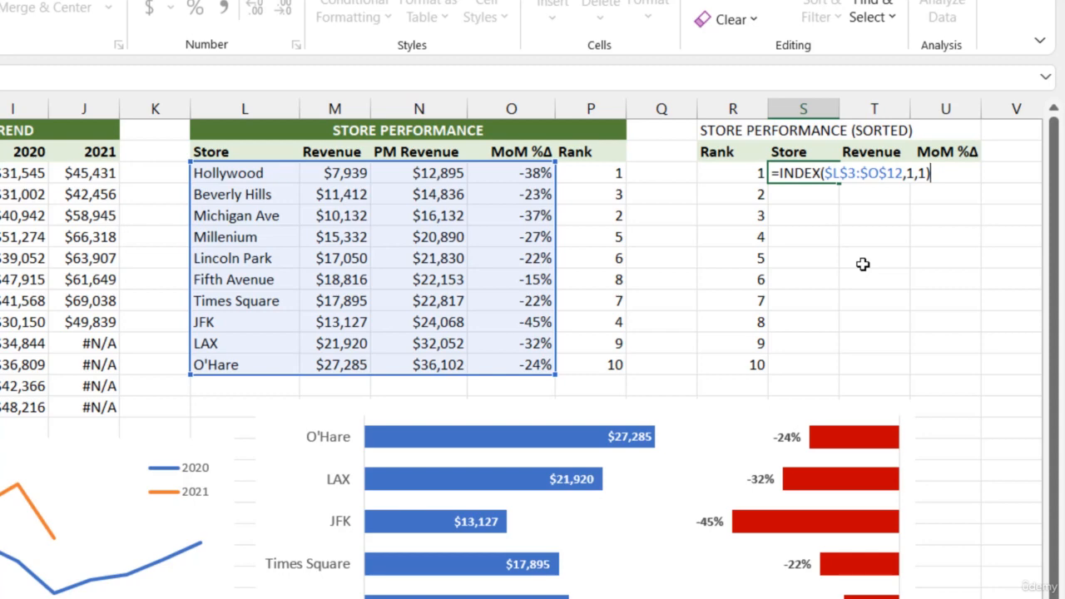
pyautogui.click(916, 173)
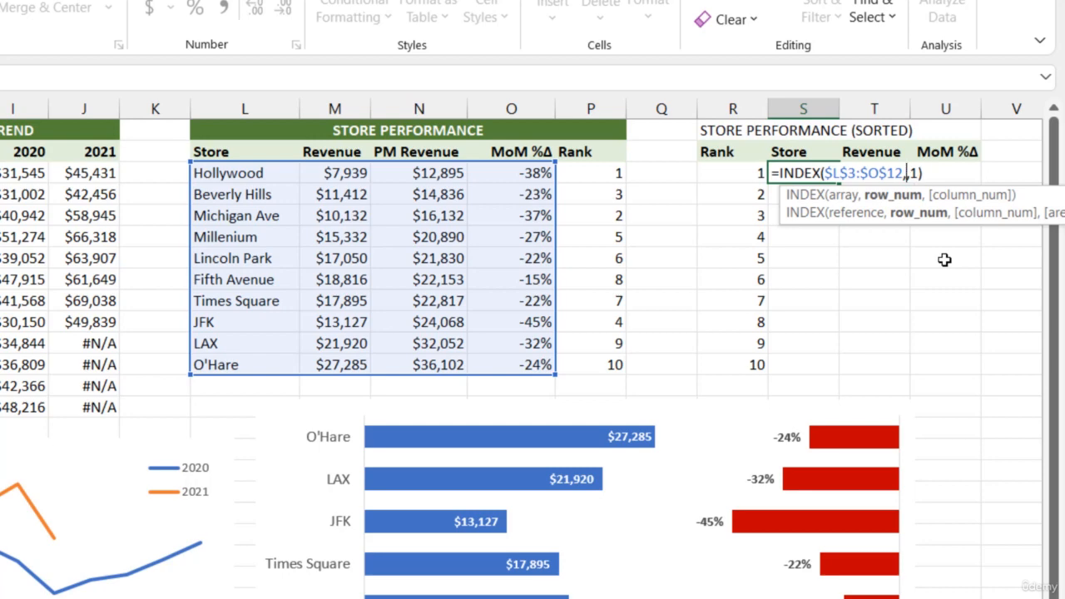
pyautogui.write('MATCH(')
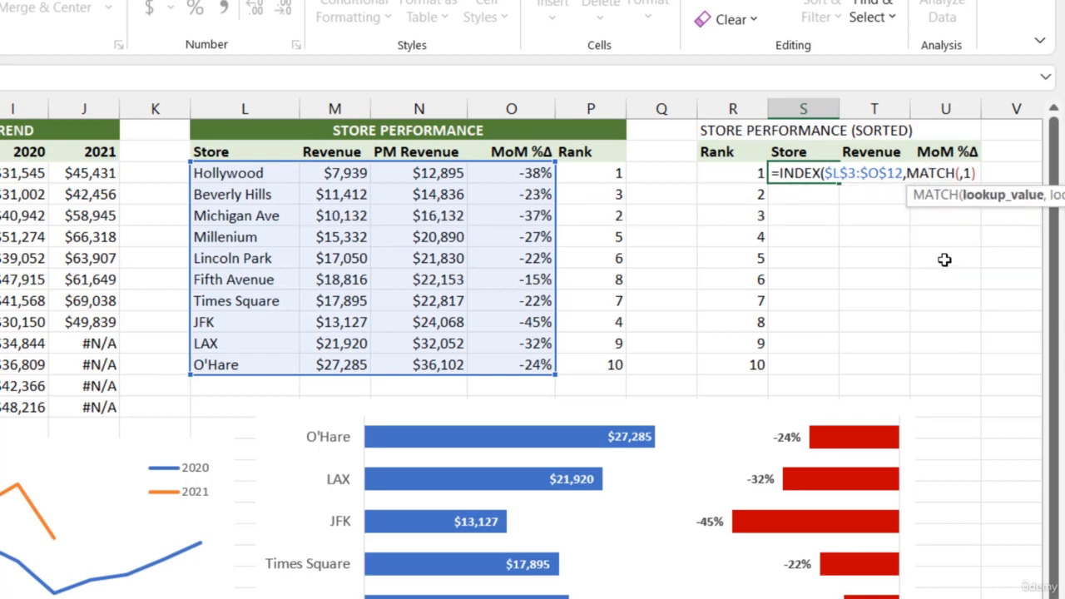
pyautogui.click(723, 172)
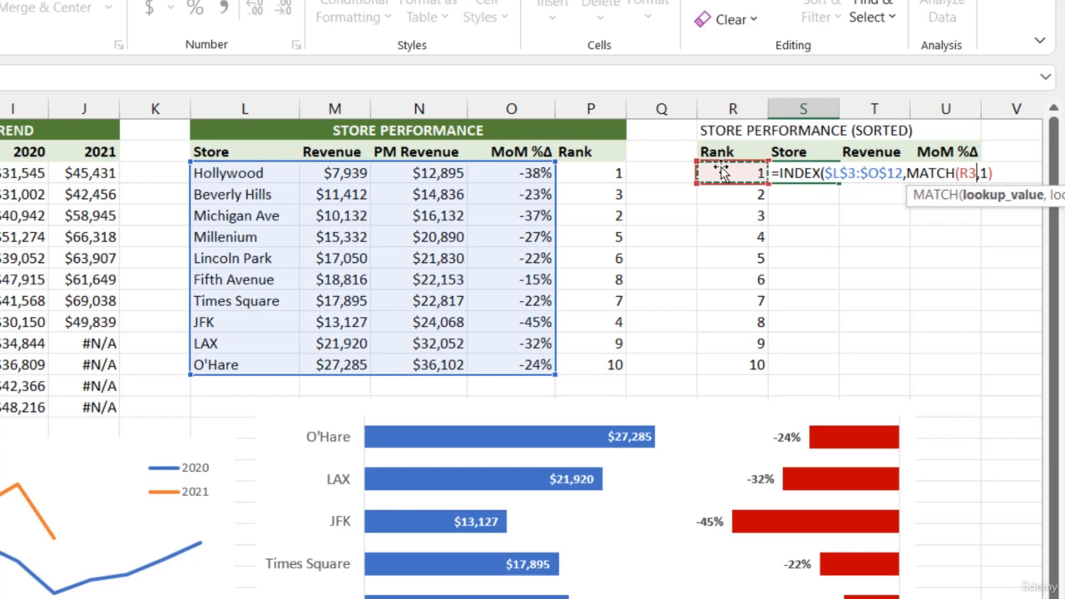
pyautogui.press('F4')
pyautogui.press('F4')
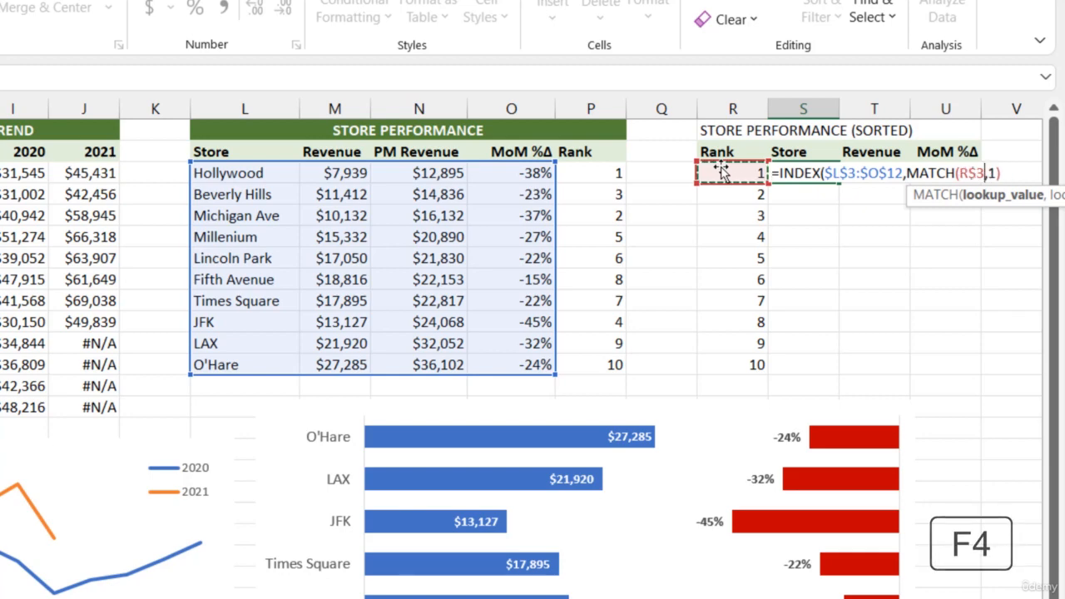
pyautogui.press('F4')
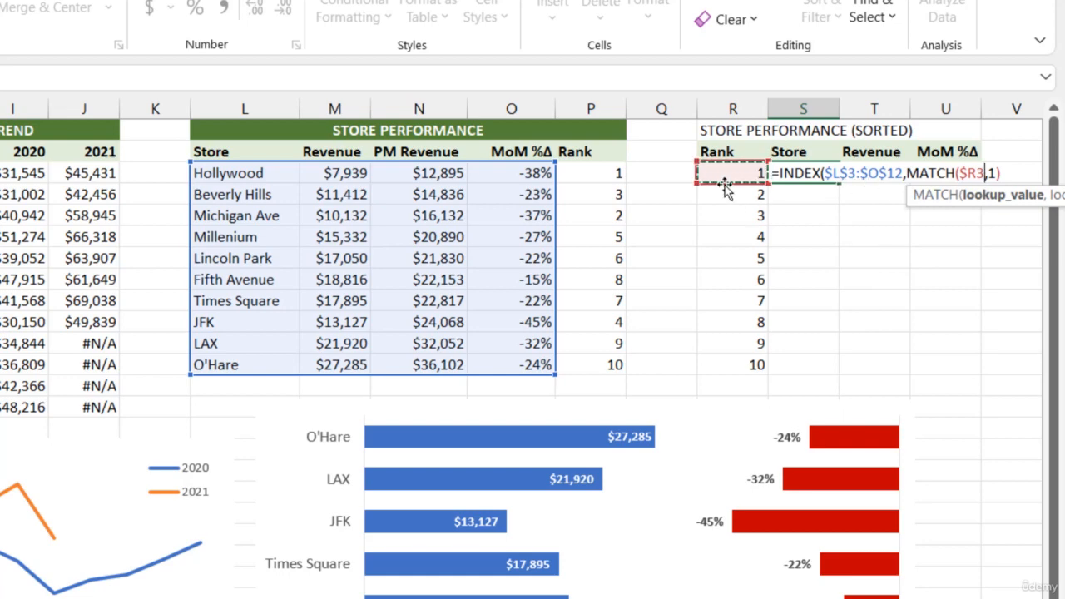
pyautogui.write(',')
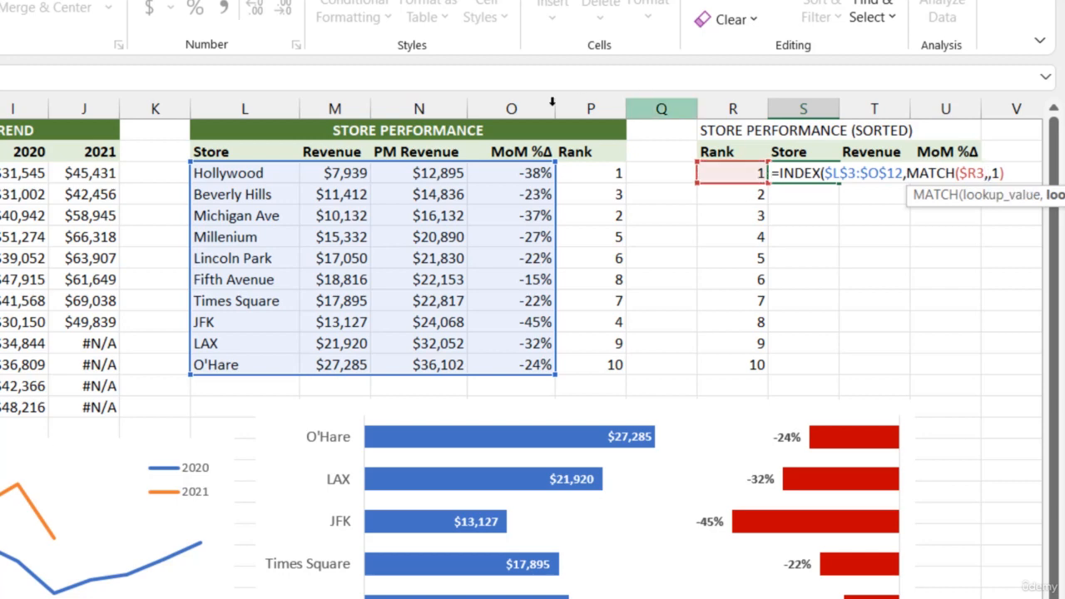
pyautogui.moveTo(598, 172); pyautogui.dragTo(592, 367)
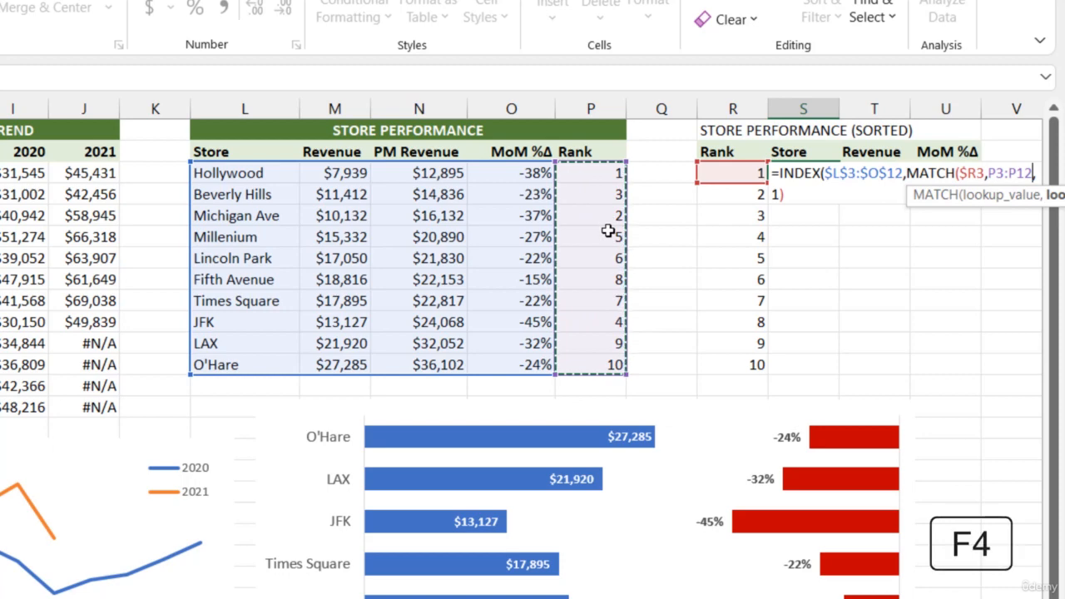
pyautogui.press('F4')
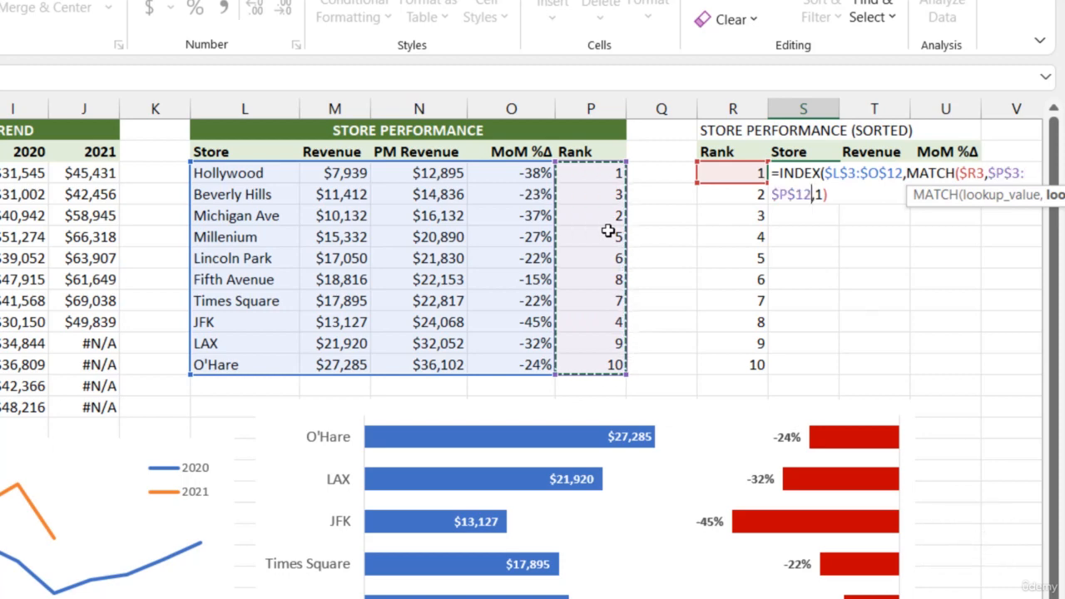
pyautogui.press('Right')
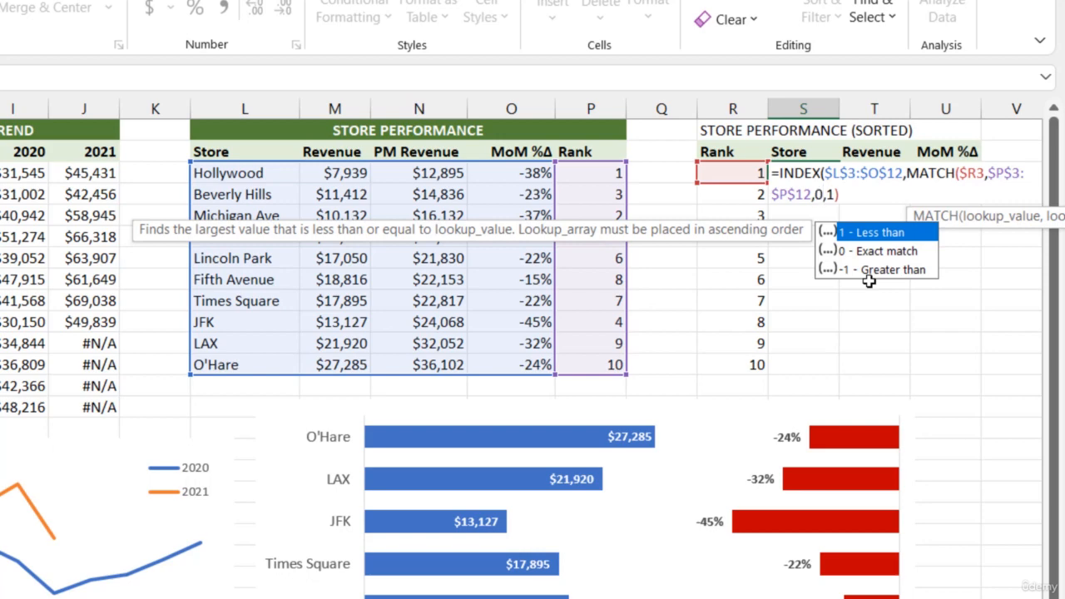
pyautogui.write(')')
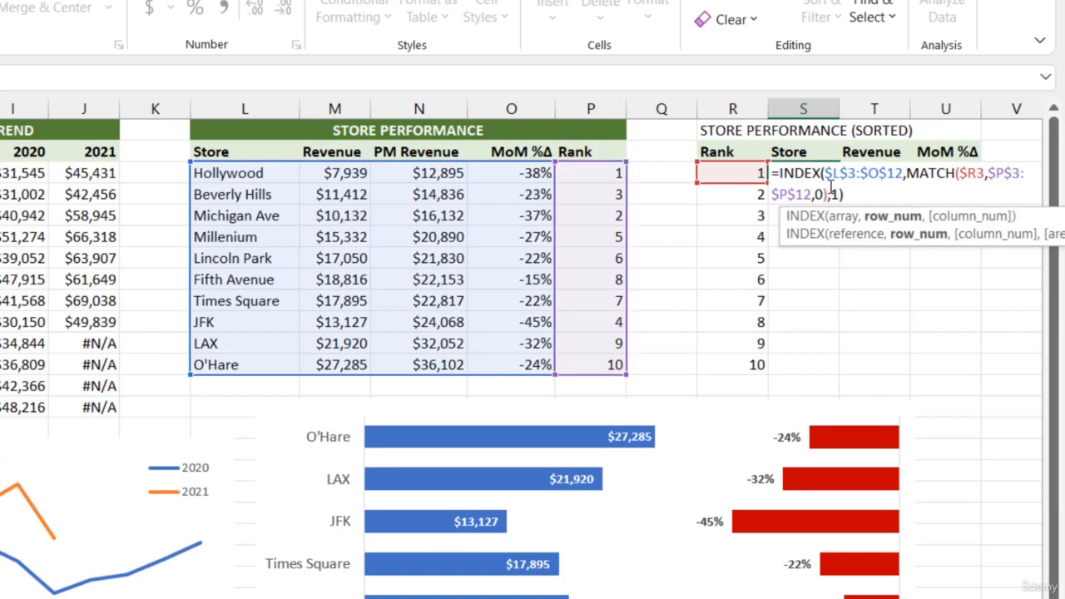
pyautogui.press('Return')
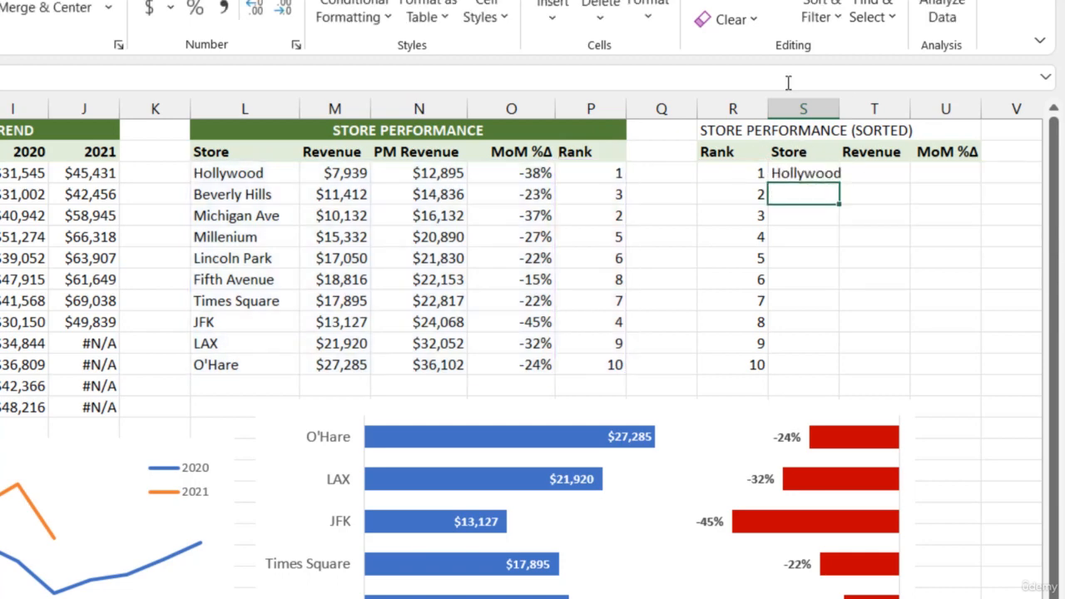
# Fill the S3 formula down through S12 and across to U12, checking Fifth Avenue's rank against the original table
pyautogui.click(808, 172)
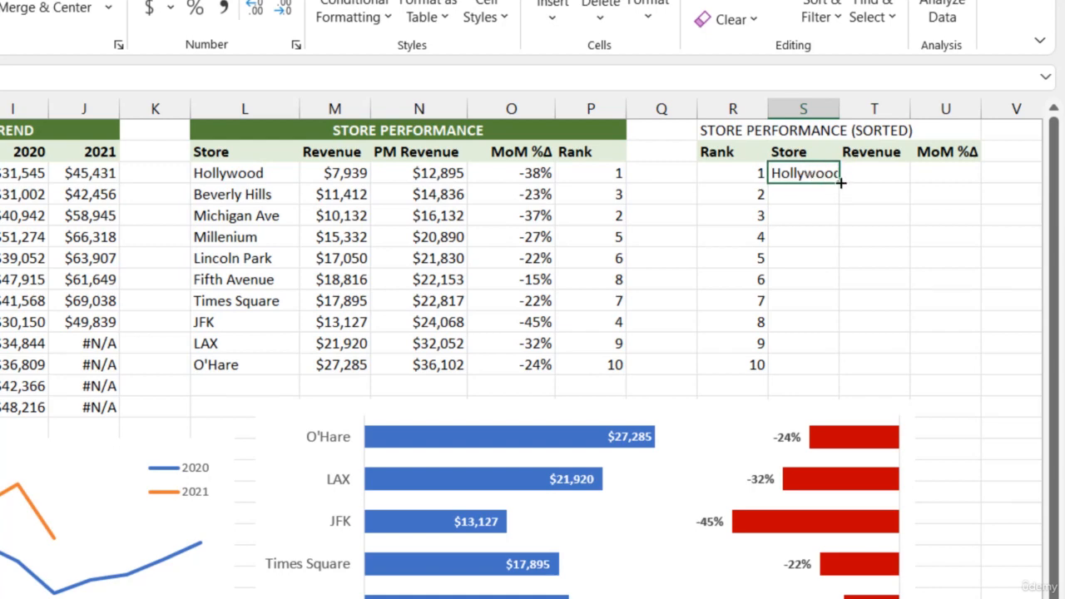
pyautogui.doubleClick(840, 181)
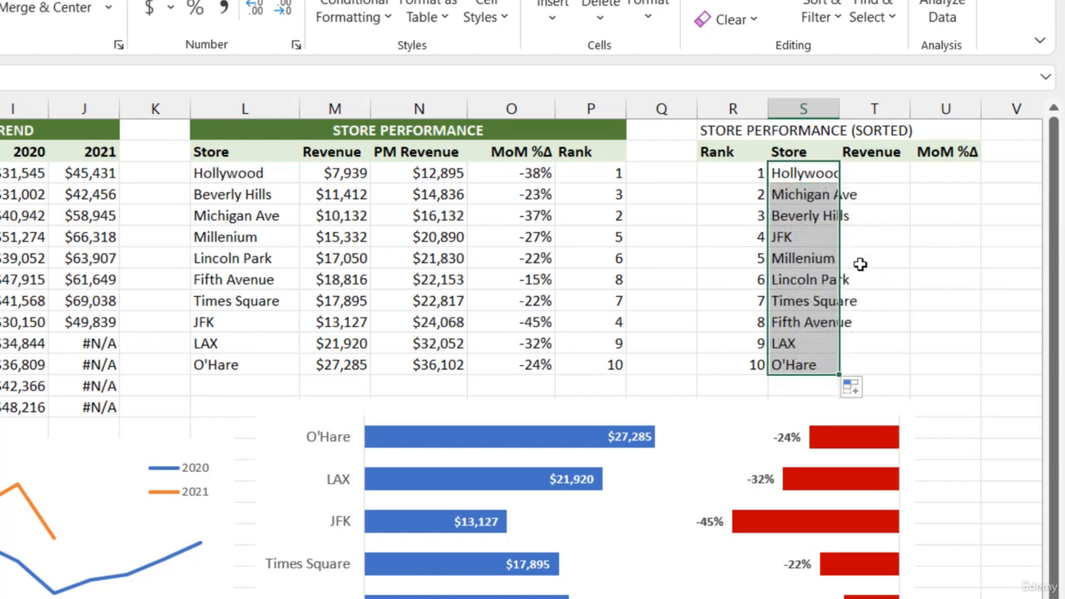
pyautogui.click(782, 324)
pyautogui.click(751, 325)
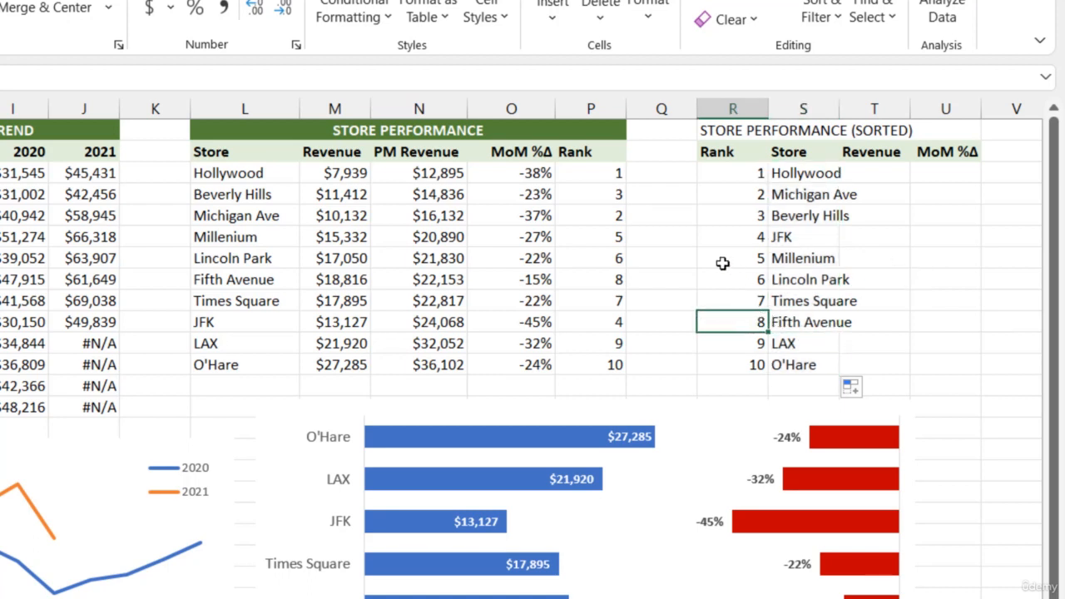
pyautogui.click(609, 277)
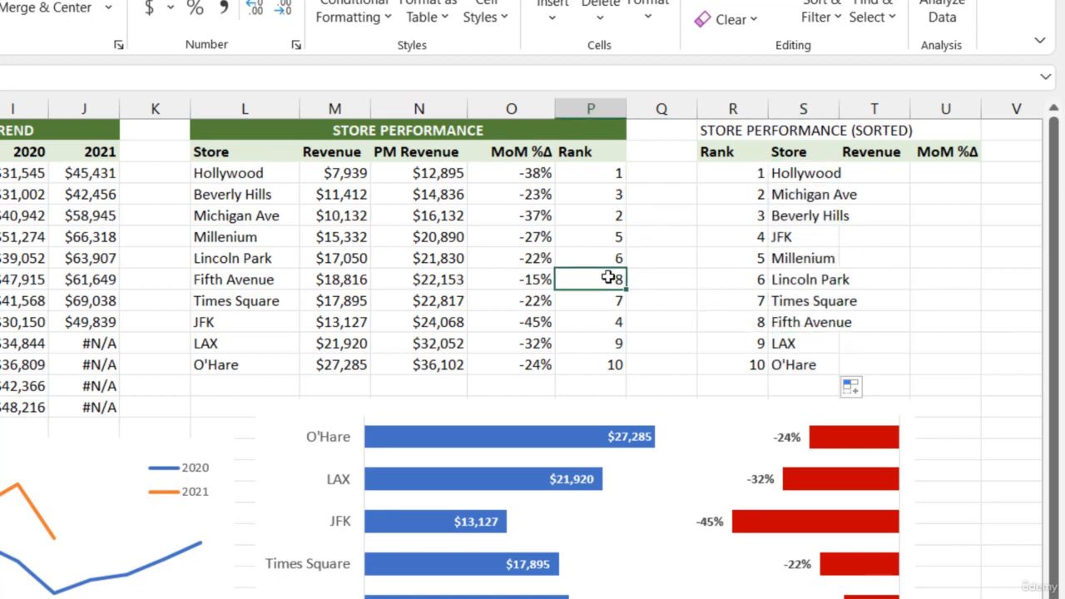
pyautogui.click(249, 277)
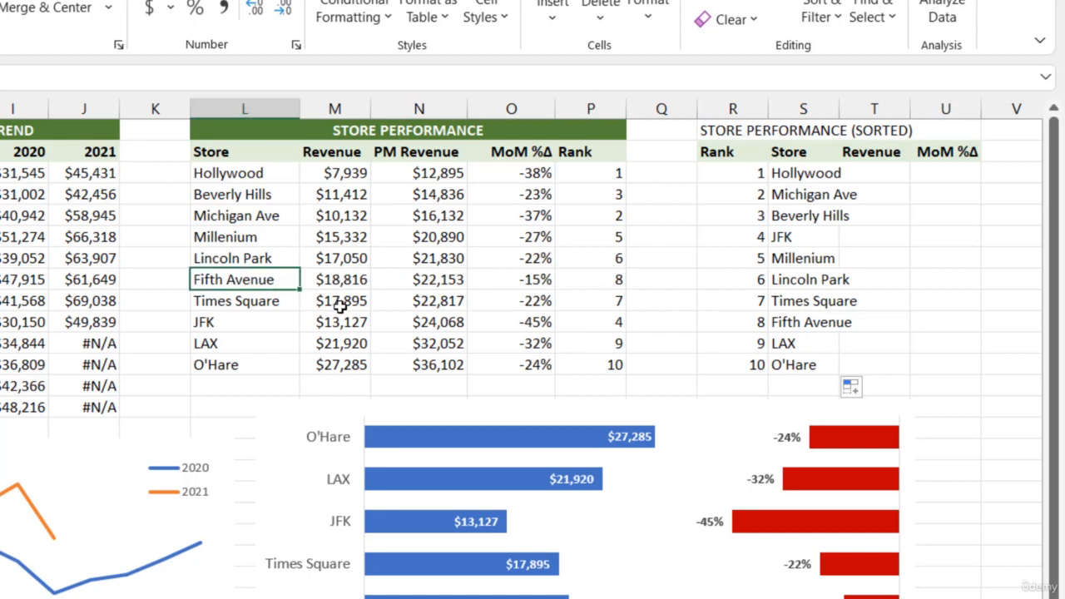
pyautogui.moveTo(797, 171); pyautogui.dragTo(968, 369)
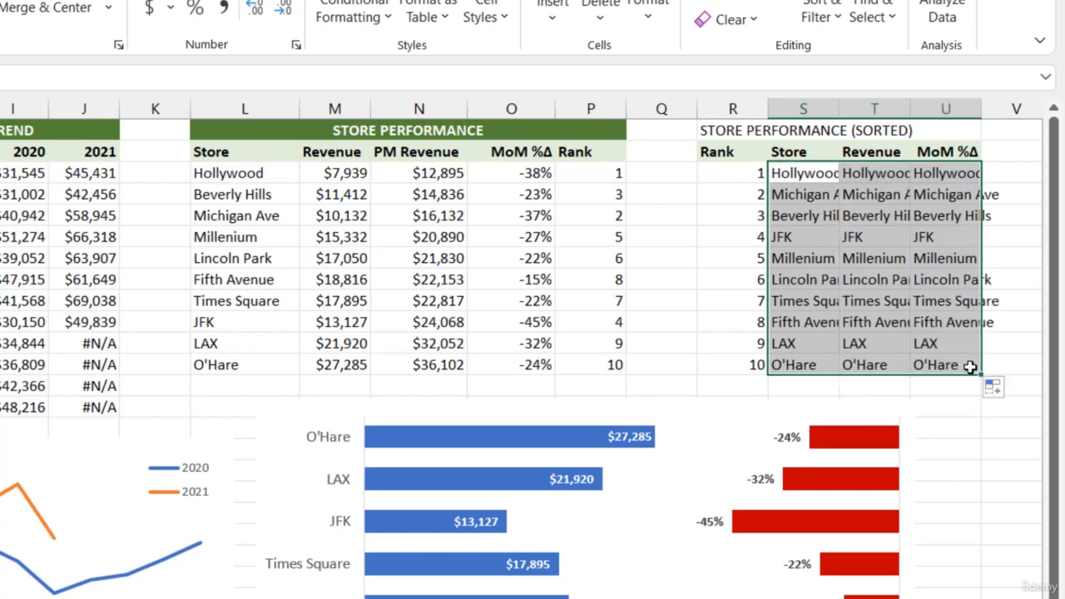
# Replace the fixed column number in S3's INDEX formula with MATCH(S$2,$L$2:$O$2,0)
pyautogui.click(810, 173)
pyautogui.doubleClick(810, 173)
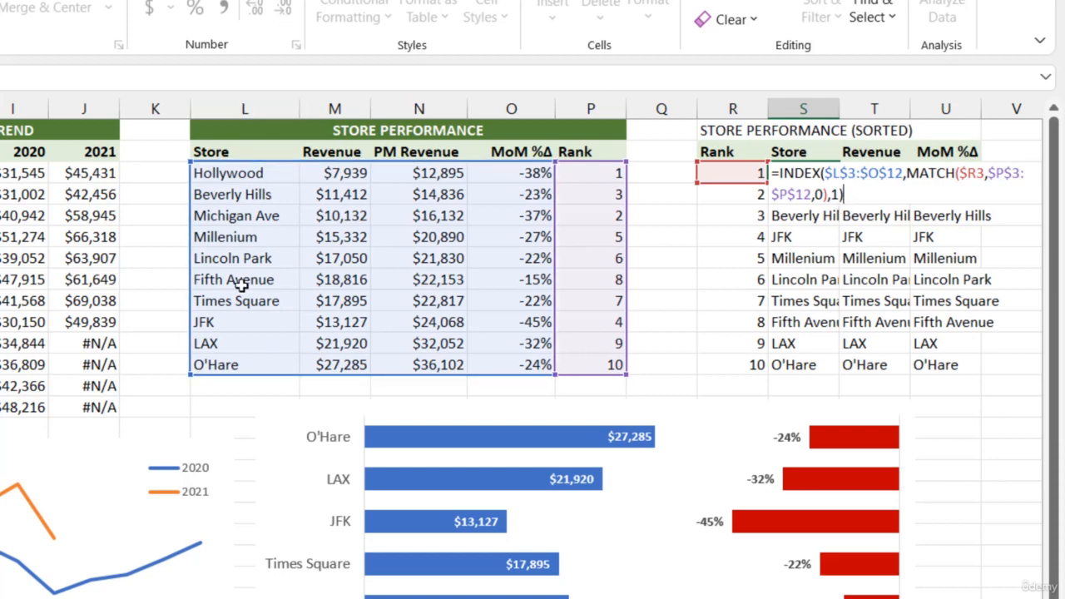
pyautogui.click(838, 194)
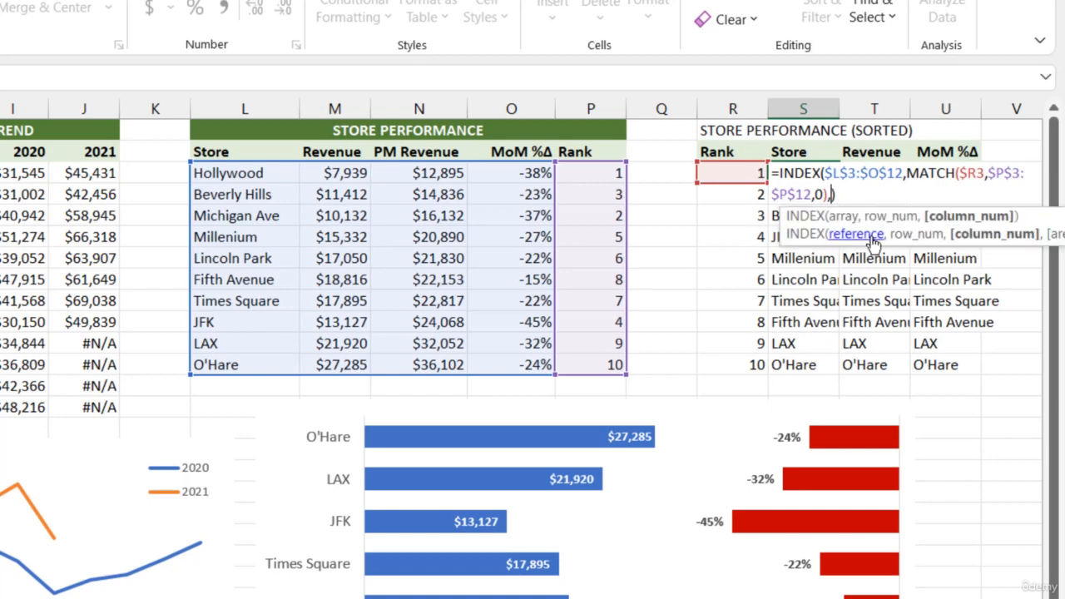
pyautogui.write('MAT')
pyautogui.doubleClick(871, 236)
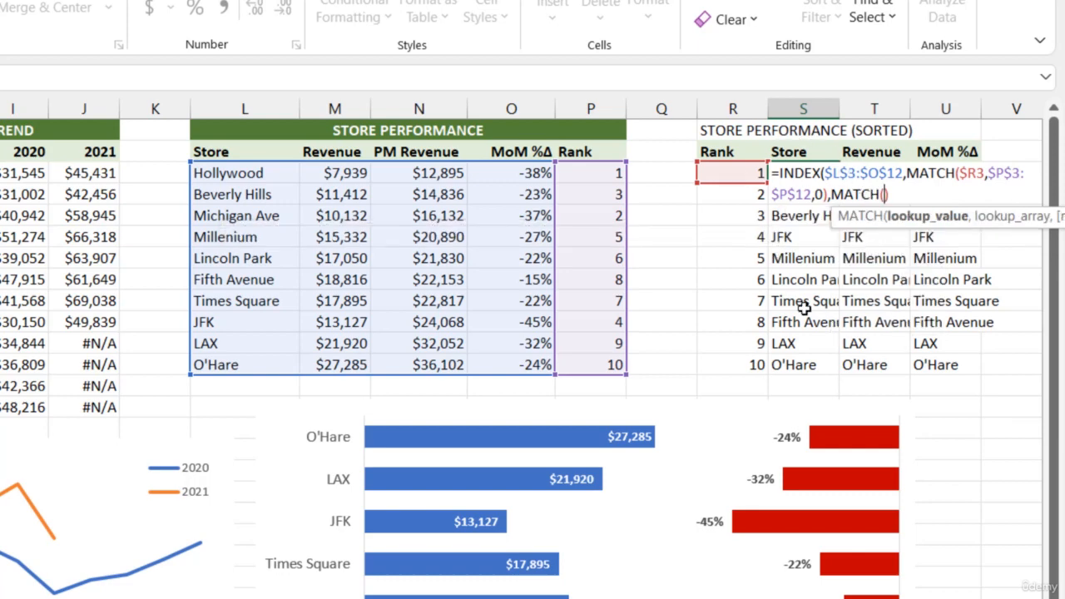
pyautogui.click(791, 150)
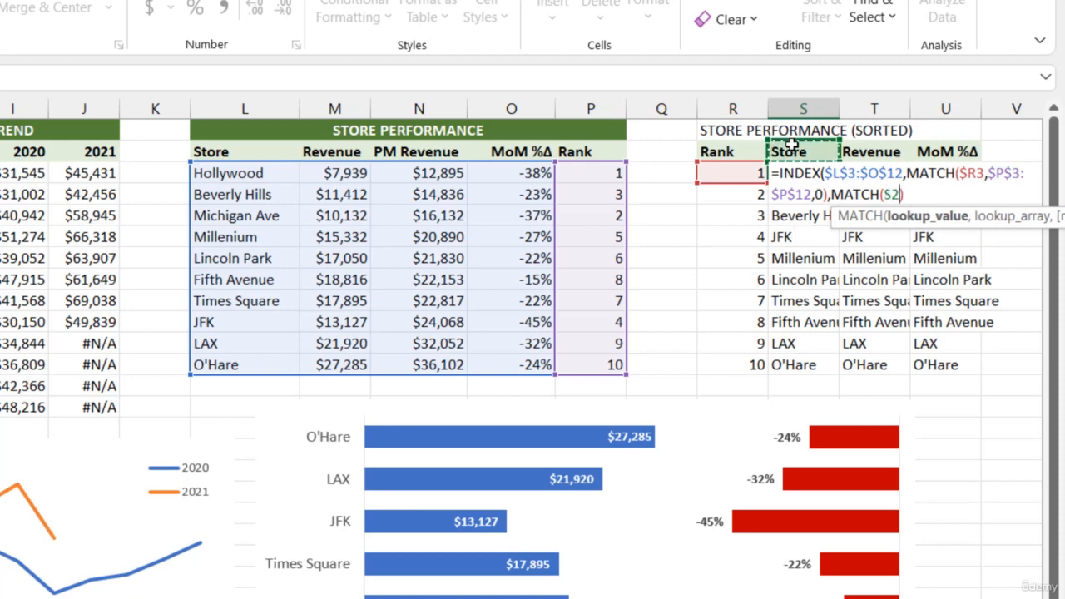
pyautogui.press('F4')
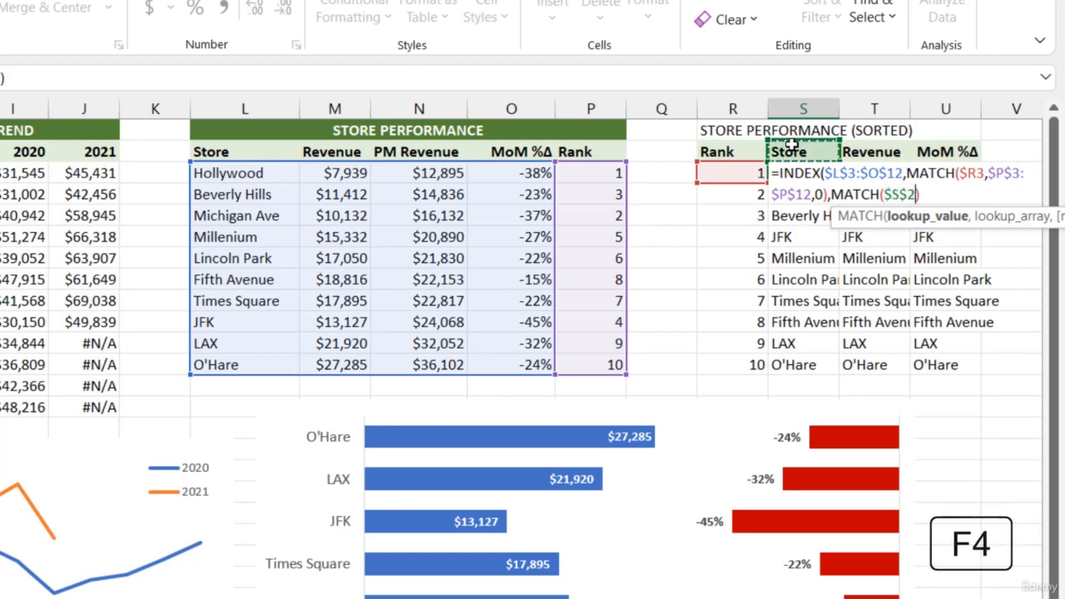
pyautogui.press('F4')
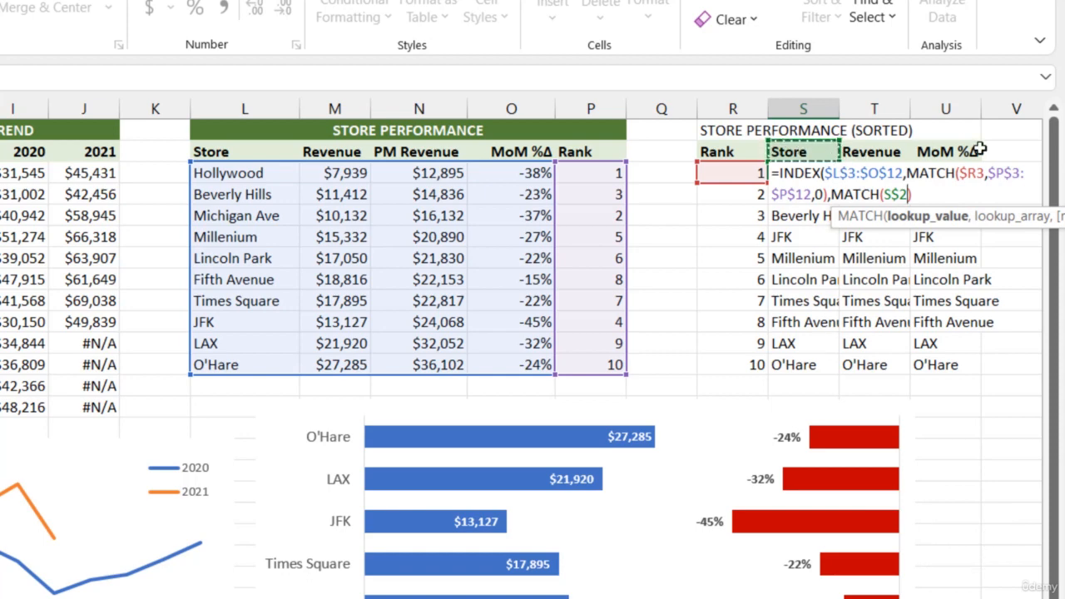
pyautogui.write(',')
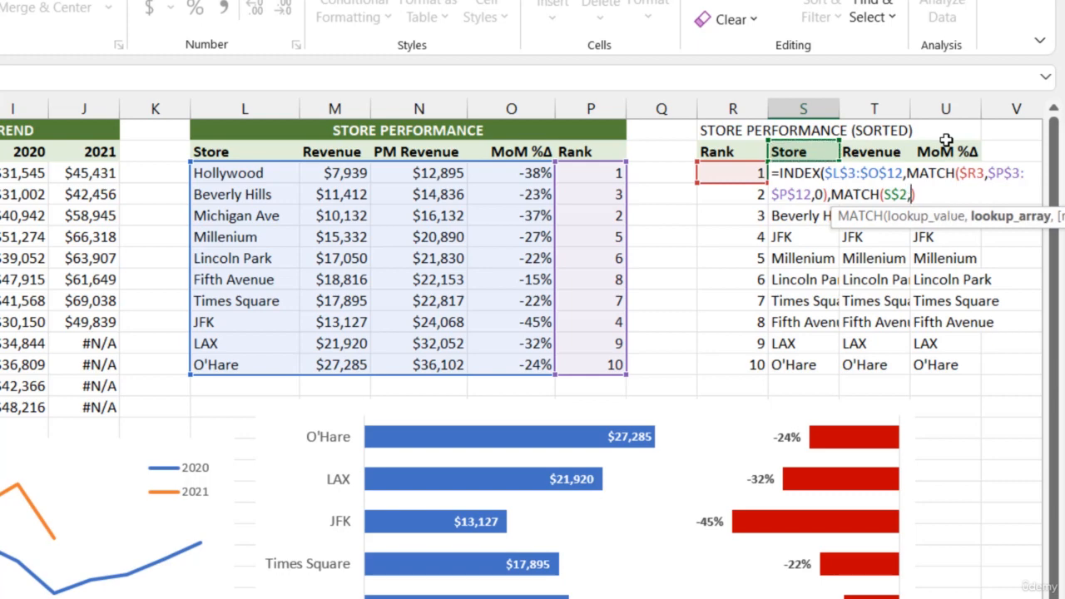
pyautogui.moveTo(250, 151); pyautogui.dragTo(506, 152)
pyautogui.press('F4')
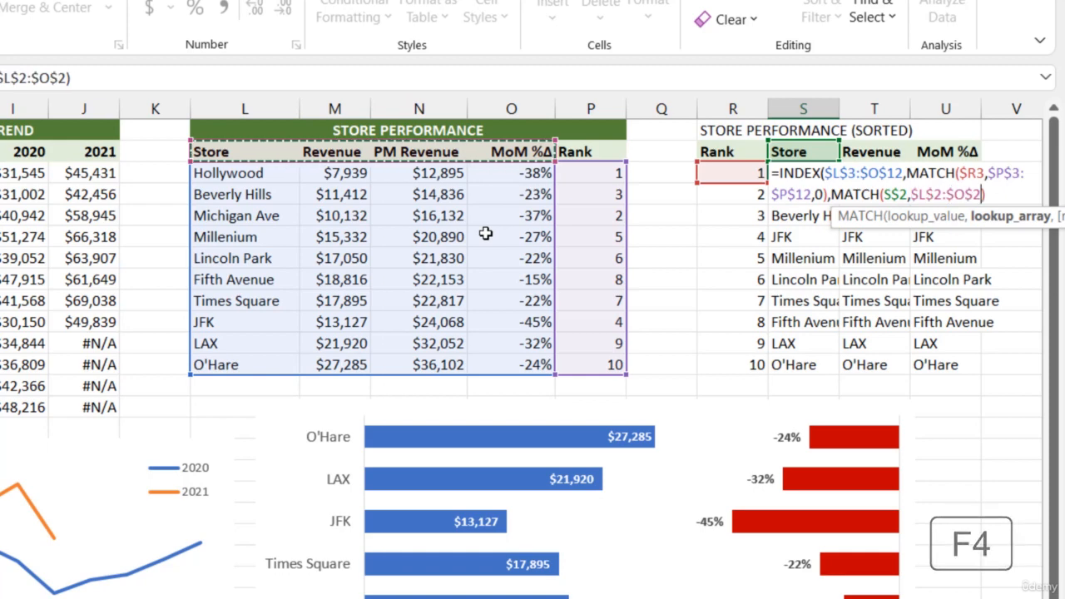
pyautogui.write(',0')
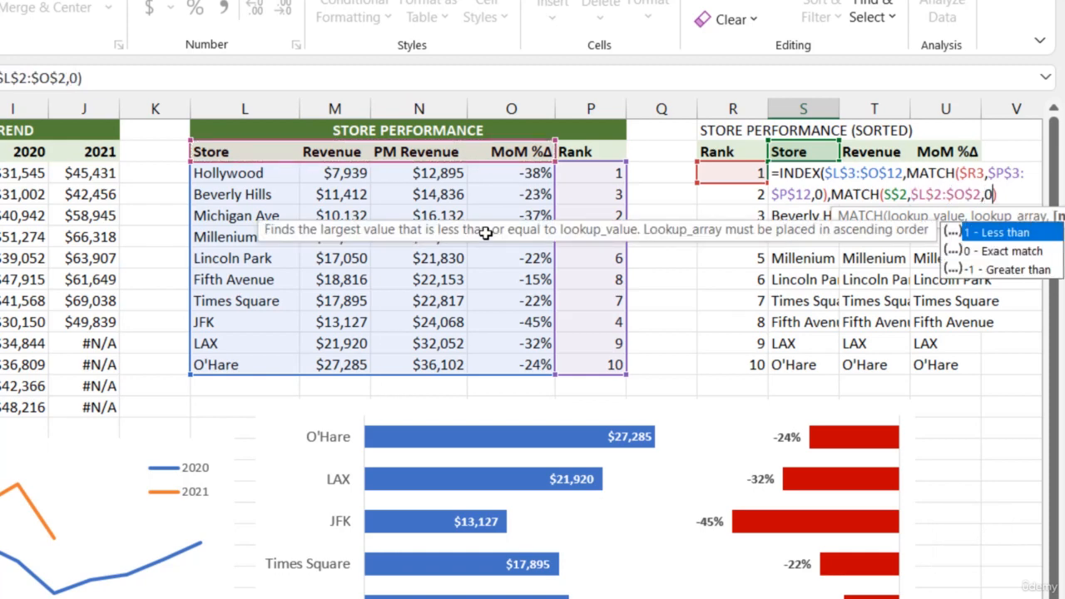
pyautogui.write(')')
pyautogui.press('Return')
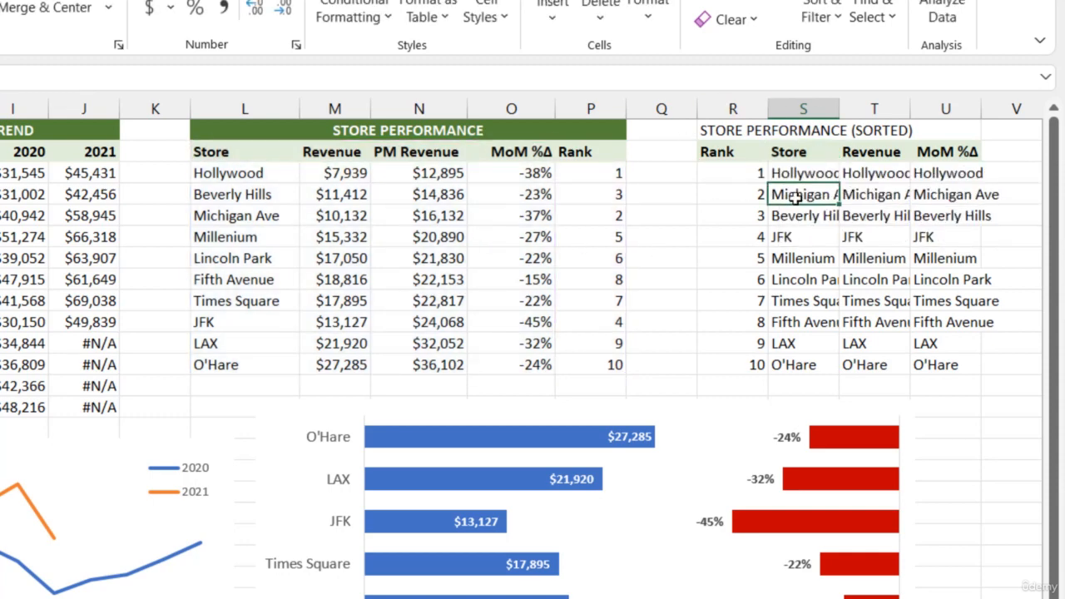
# Fill the updated S3 formula down through S12 and across to U12
pyautogui.click(815, 175)
pyautogui.doubleClick(841, 179)
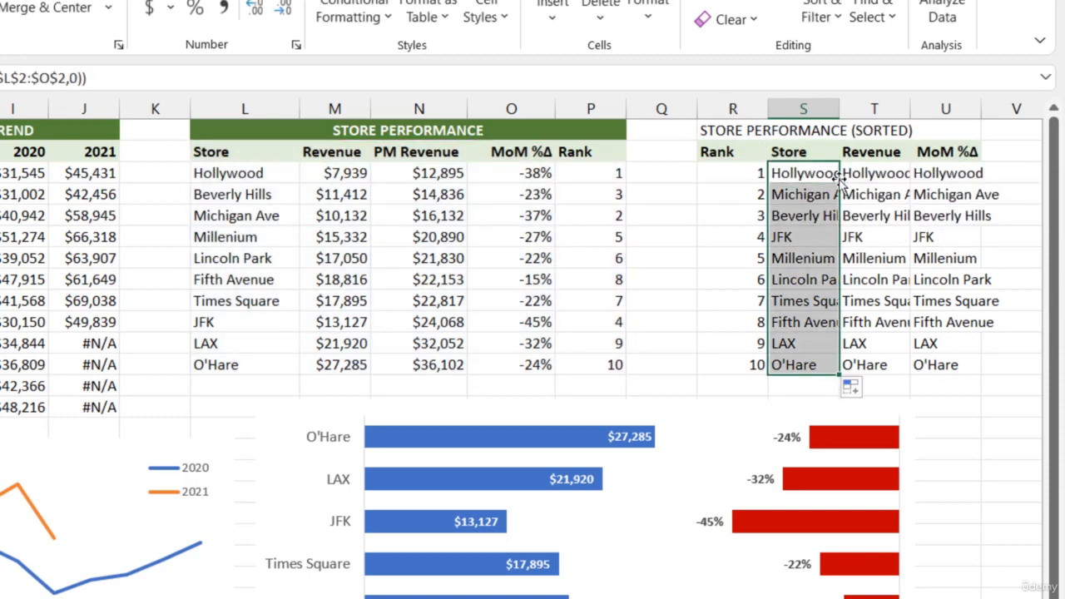
pyautogui.moveTo(841, 376); pyautogui.dragTo(977, 376)
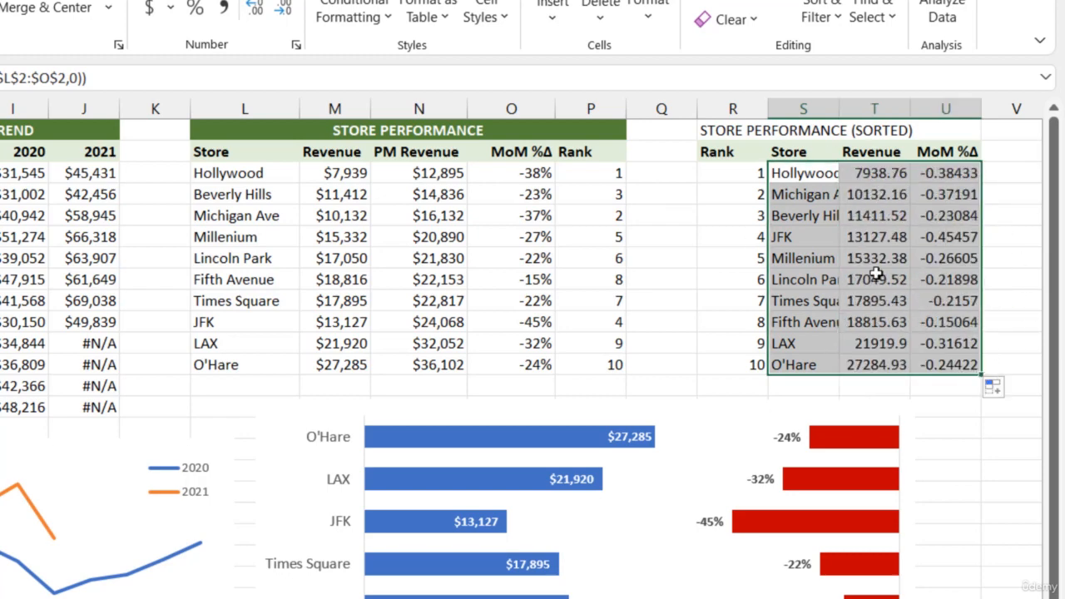
# Copy the currency and percentage formatting from N3:O12 onto the sorted table's Revenue and MoM %Δ cells, T3:U12
pyautogui.moveTo(378, 172); pyautogui.dragTo(525, 367)
pyautogui.hotkey('alt', 'h')
pyautogui.press('f')
pyautogui.press('p')
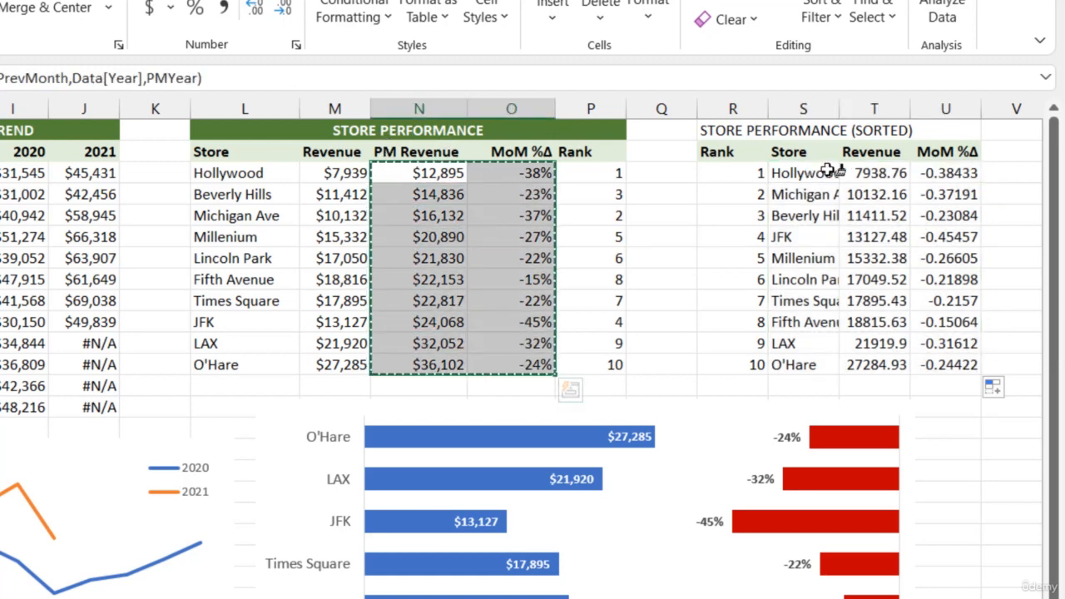
pyautogui.click(862, 173)
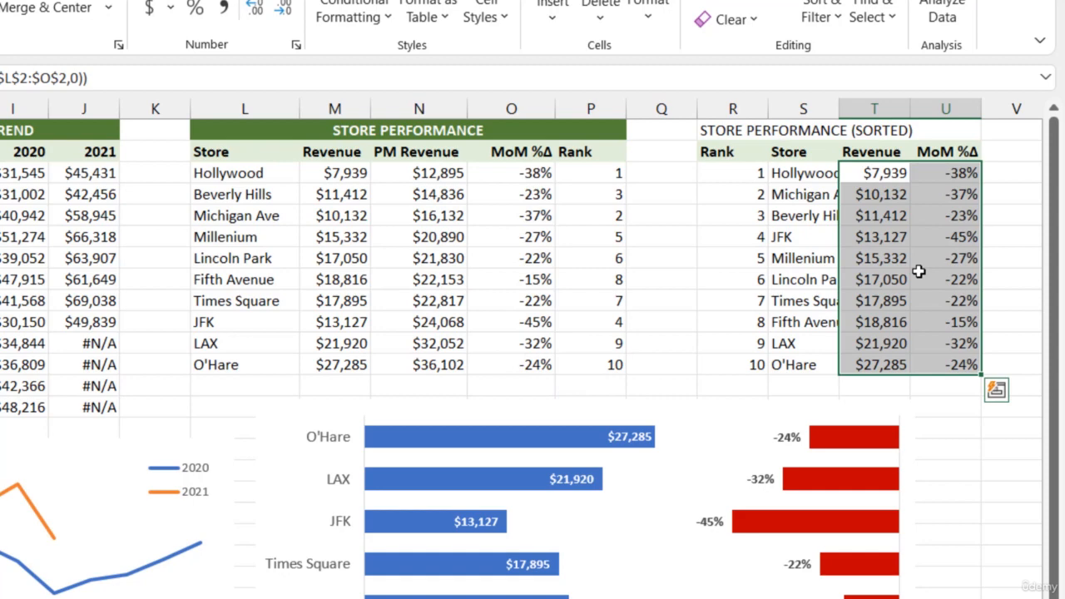
# Autofit the width of column S to its store names and review the INDEX/MATCH formula in T8
pyautogui.doubleClick(841, 101)
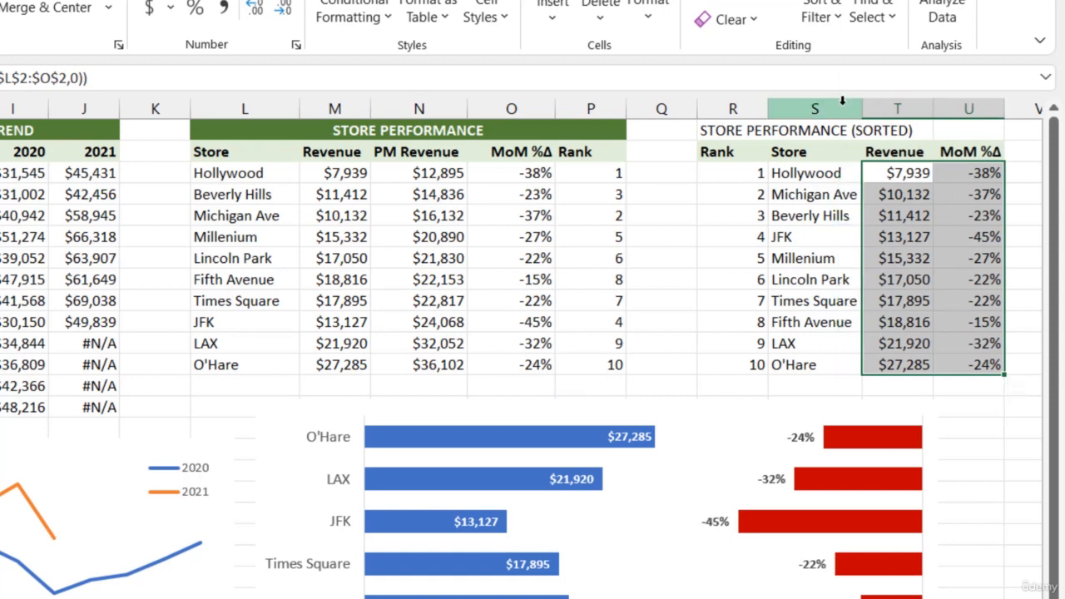
pyautogui.click(897, 282)
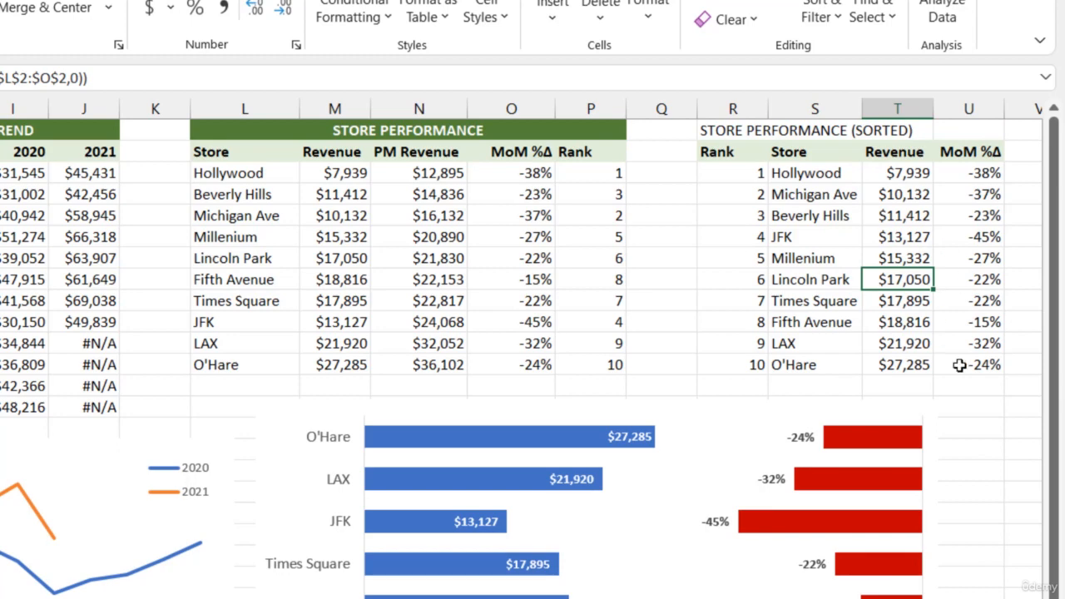
pyautogui.press('F2')
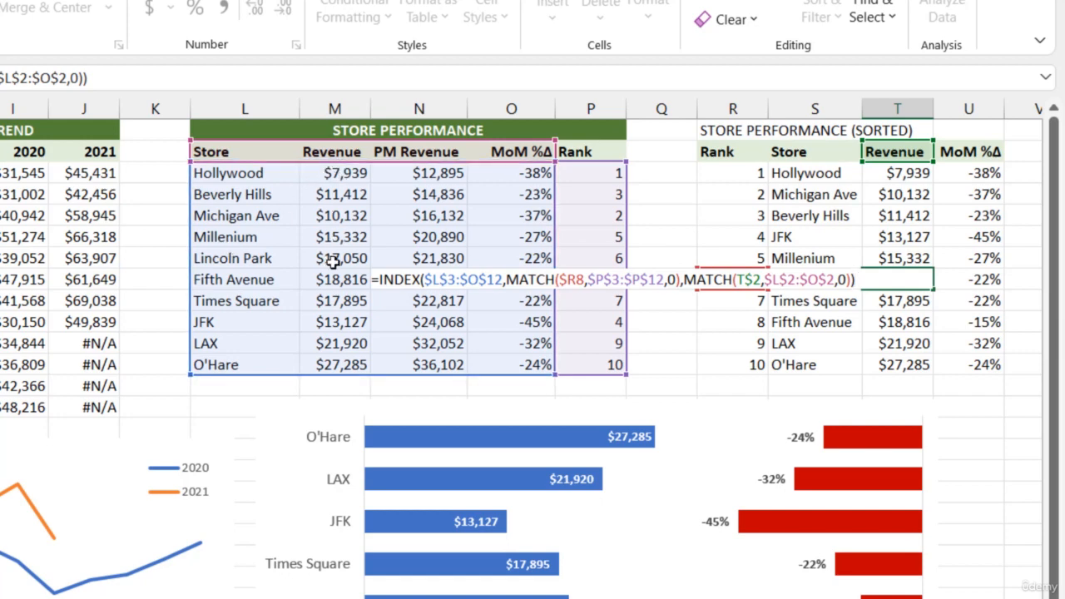
pyautogui.press('Return')
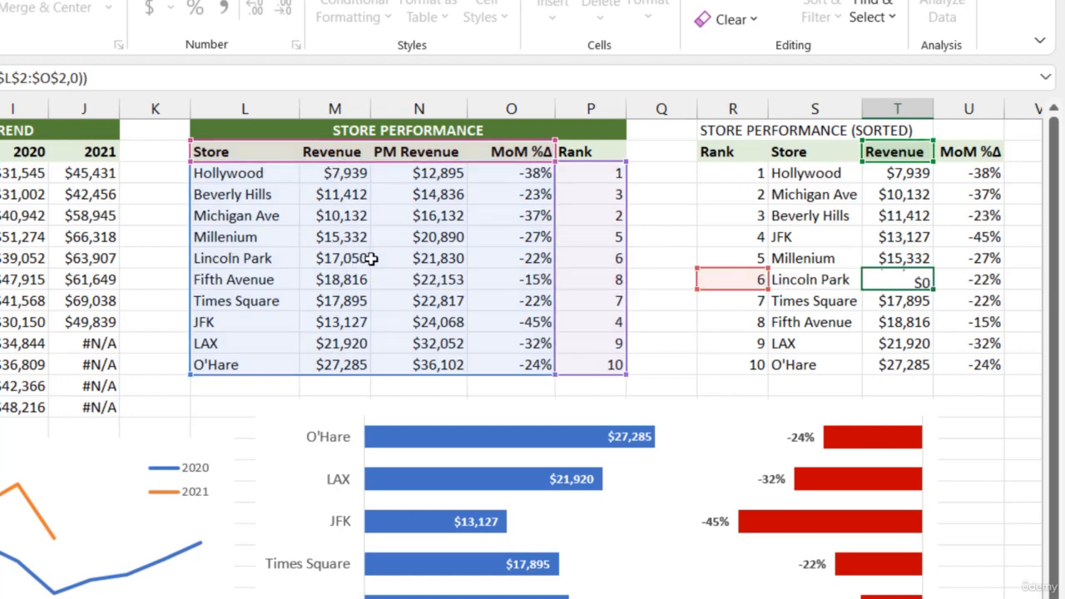
pyautogui.click(880, 279)
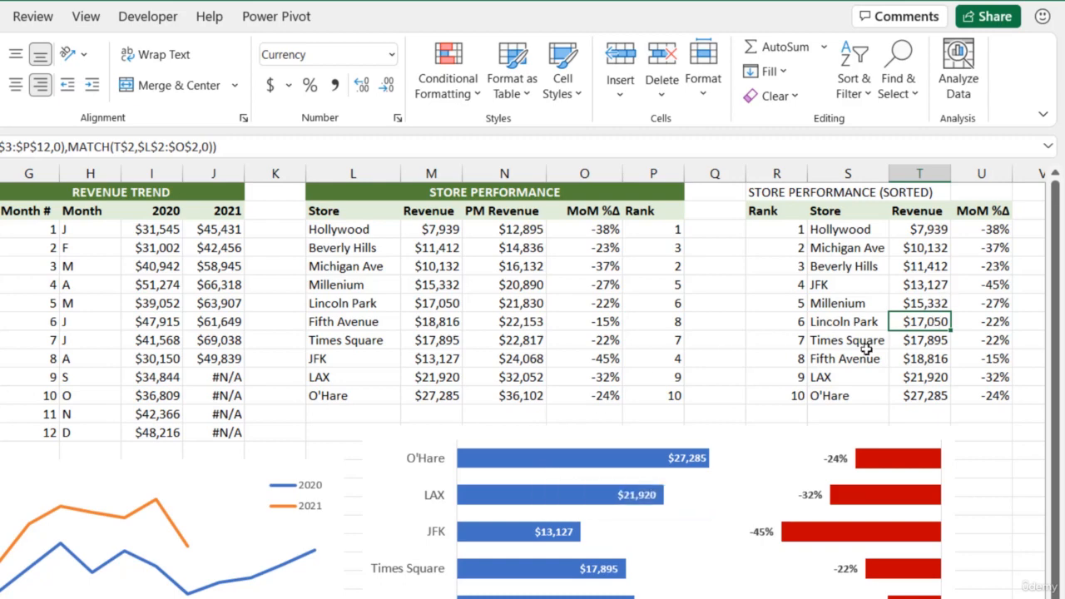
# Repoint the blue revenue bar chart's series to the sorted Revenue column (T2:T12) and its axis labels to S3:S12
pyautogui.click(584, 433)
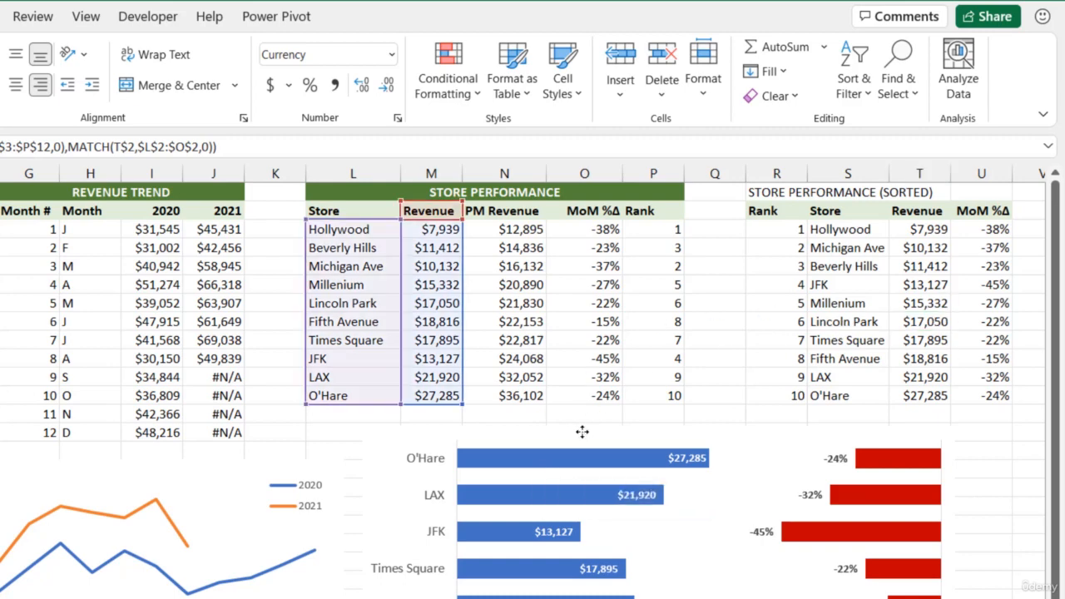
pyautogui.moveTo(464, 298); pyautogui.dragTo(916, 283)
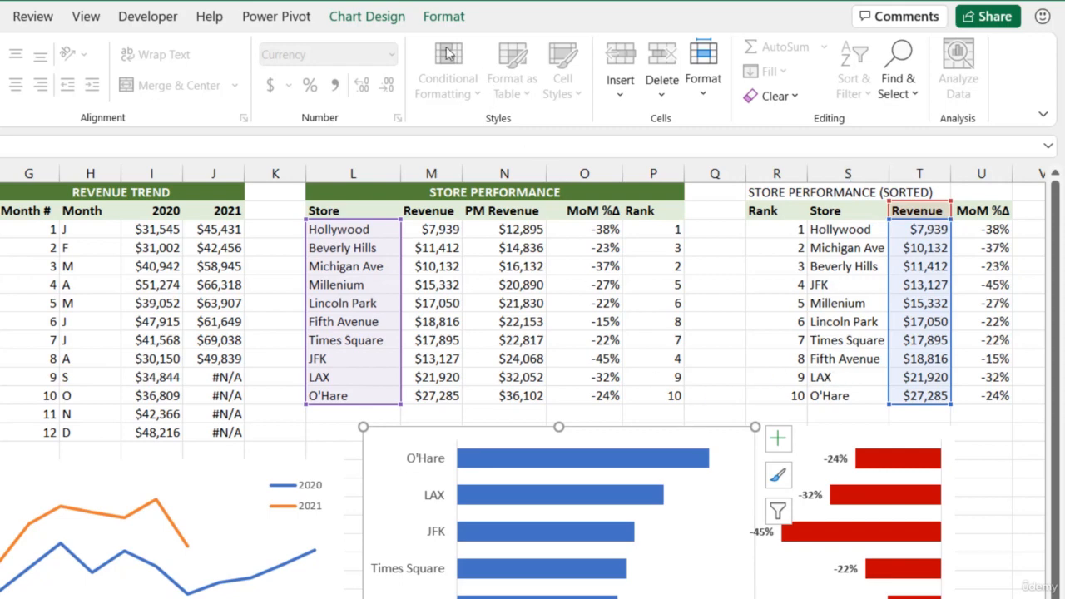
pyautogui.click(367, 16)
pyautogui.click(581, 76)
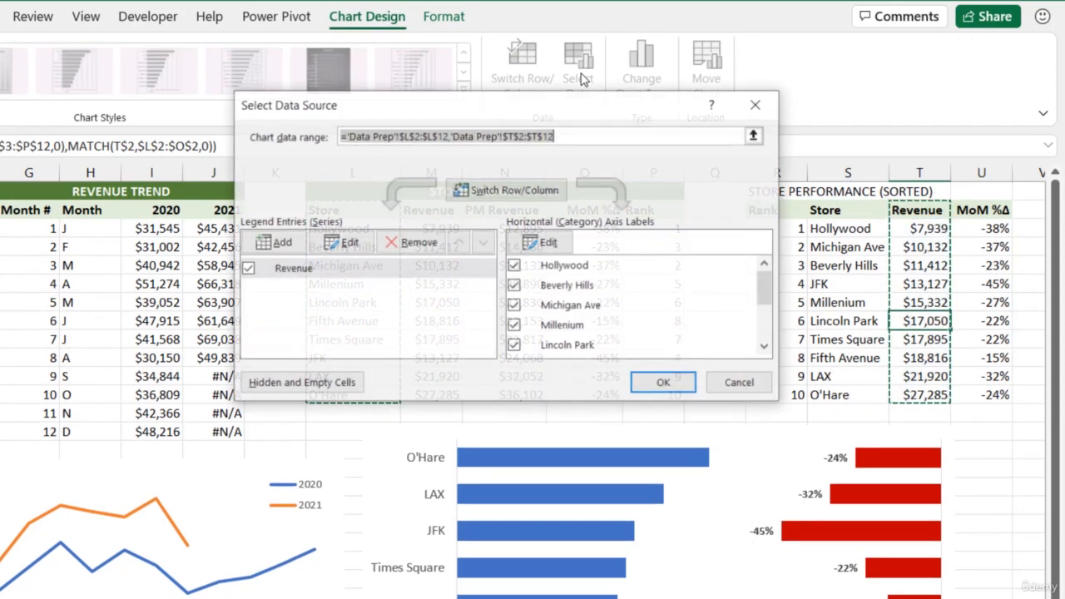
pyautogui.click(374, 269)
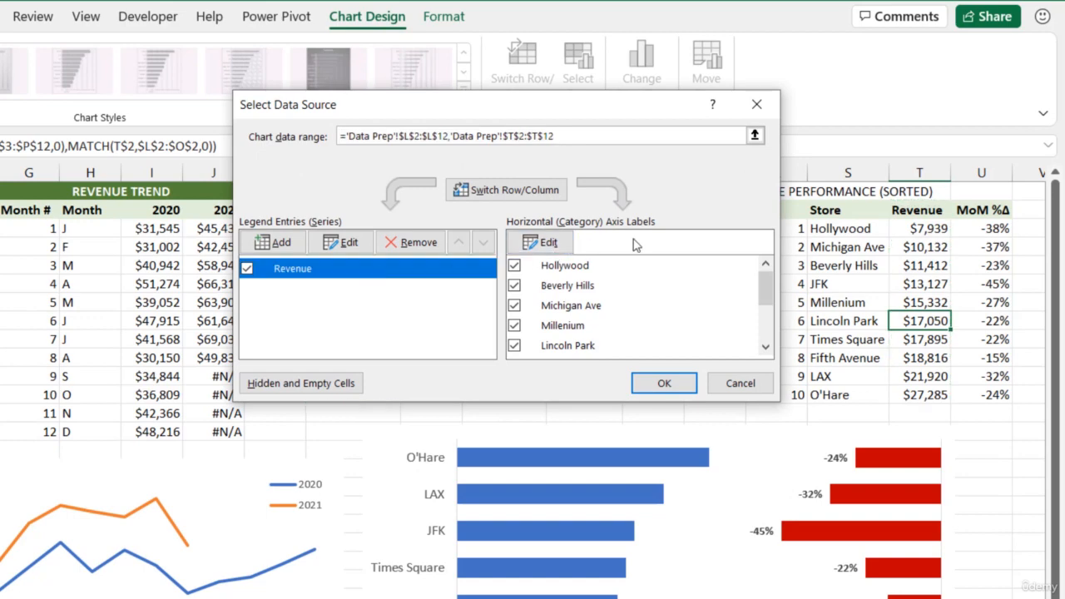
pyautogui.click(549, 242)
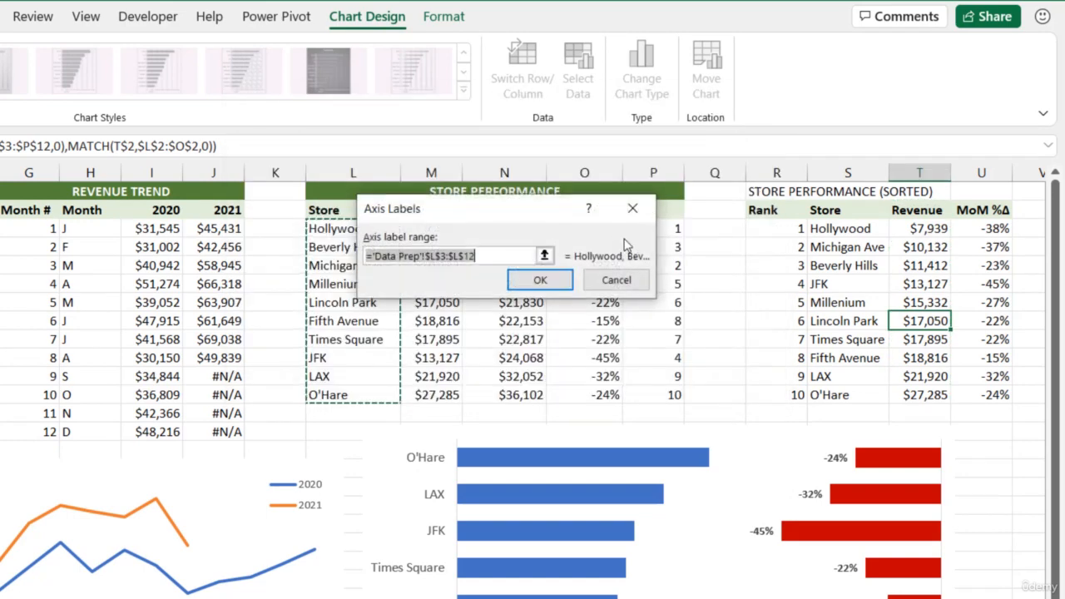
pyautogui.moveTo(818, 225); pyautogui.dragTo(824, 396)
pyautogui.click(541, 280)
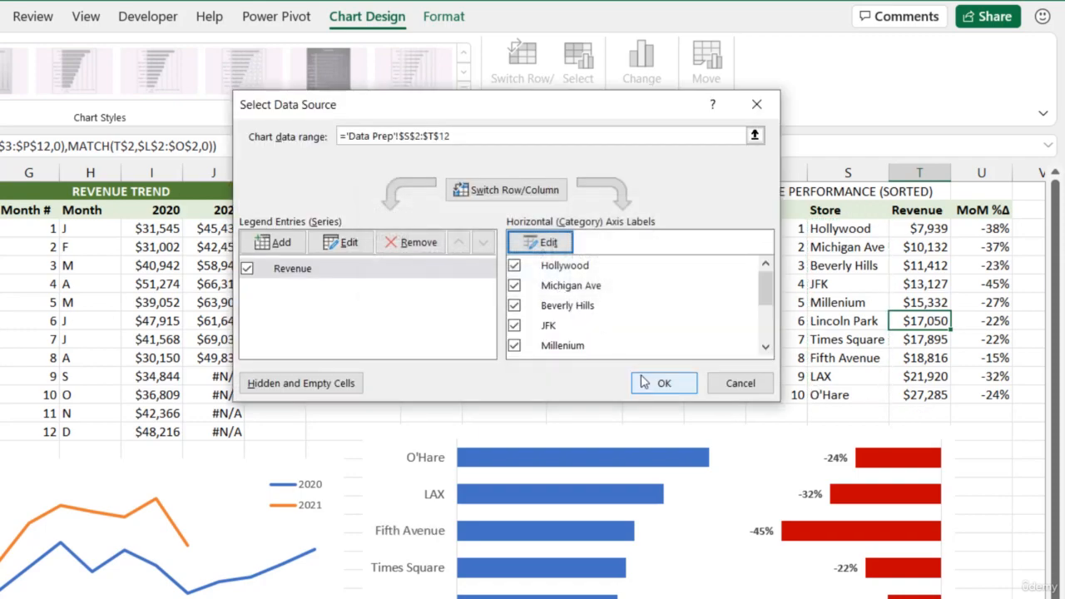
pyautogui.click(651, 580)
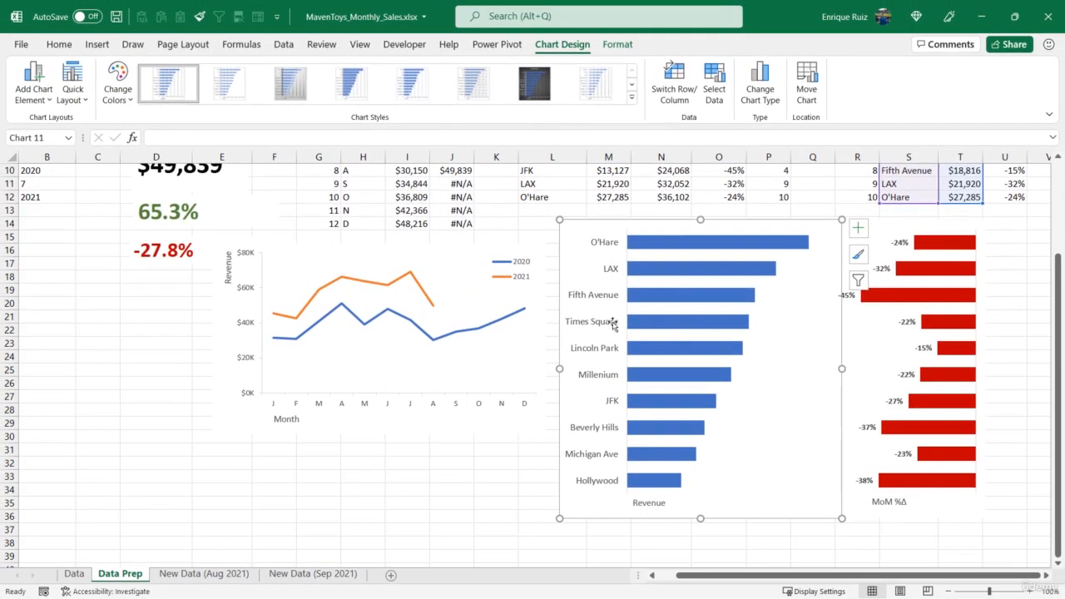
# Add data labels to the revenue chart's bars and set their label position to Inside End
pyautogui.scroll(3, 648, 438)
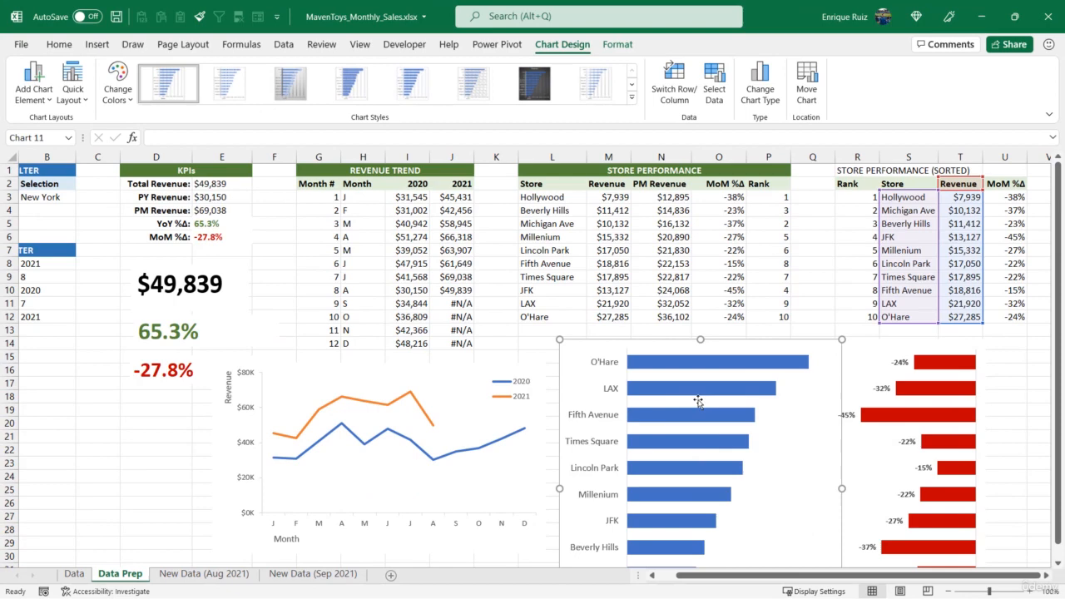
pyautogui.rightClick(737, 361)
pyautogui.moveTo(866, 471)
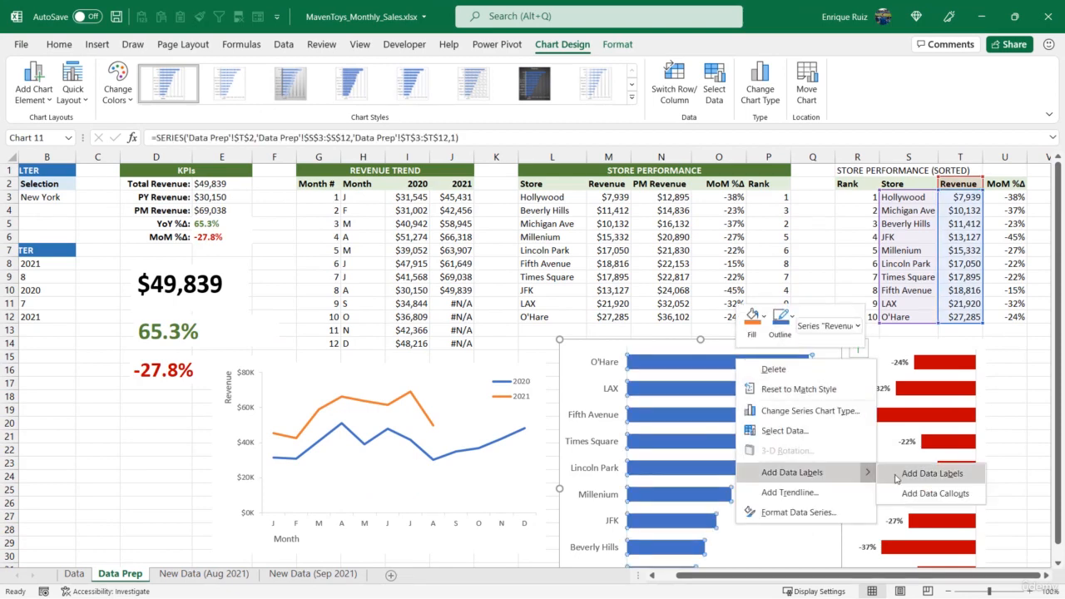
pyautogui.click(924, 475)
pyautogui.rightClick(794, 389)
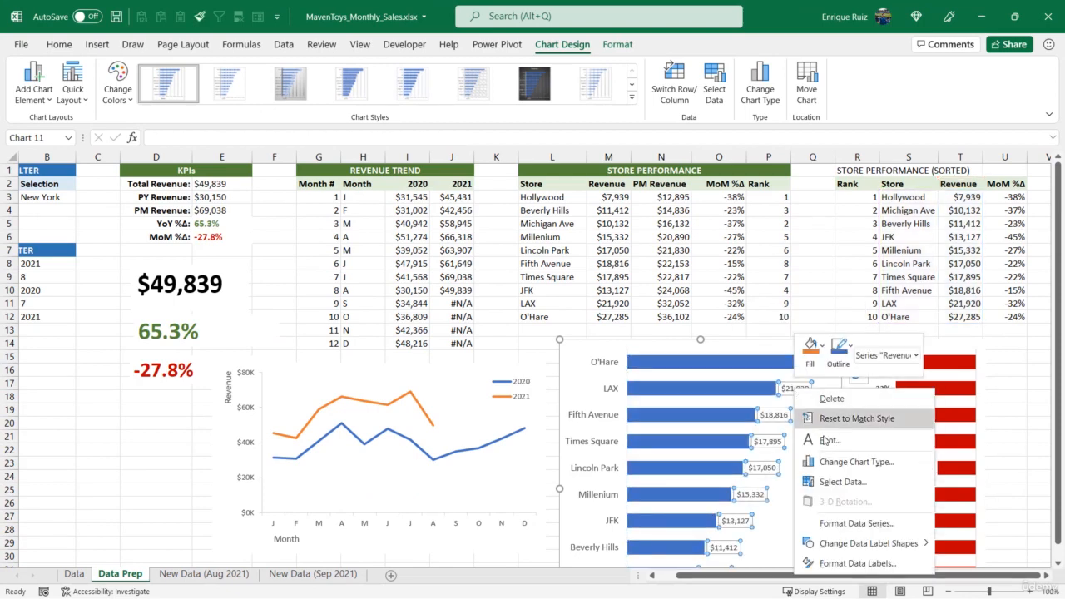
pyautogui.click(868, 511)
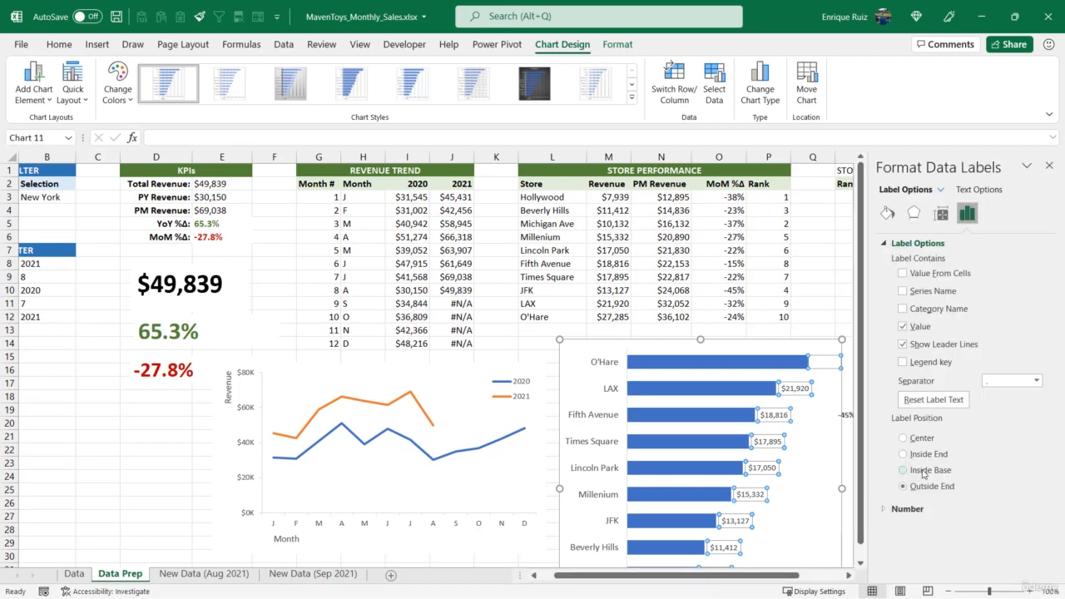
pyautogui.click(922, 471)
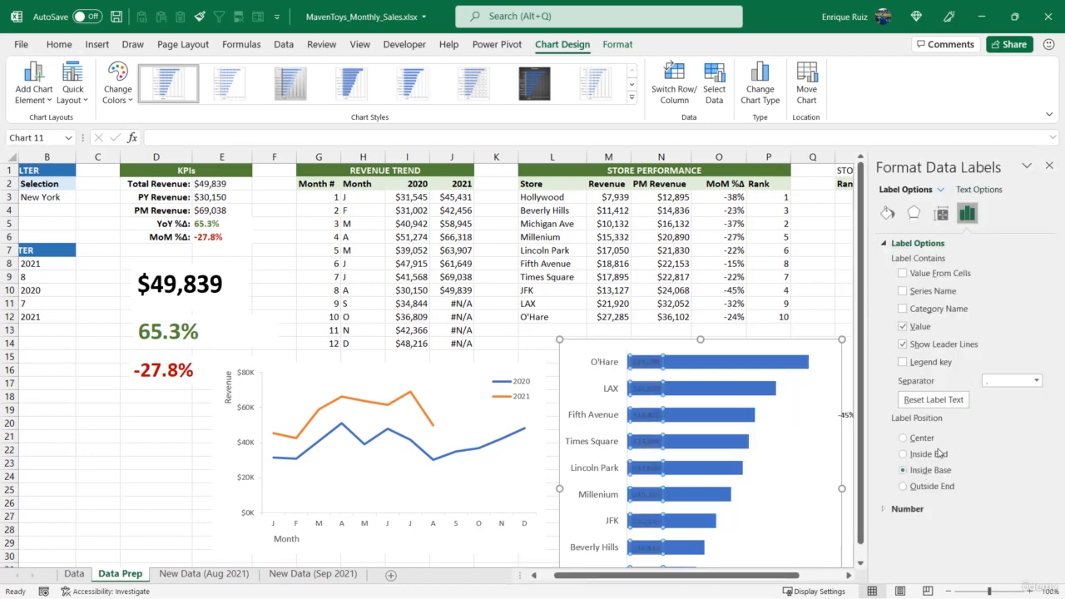
pyautogui.click(1046, 167)
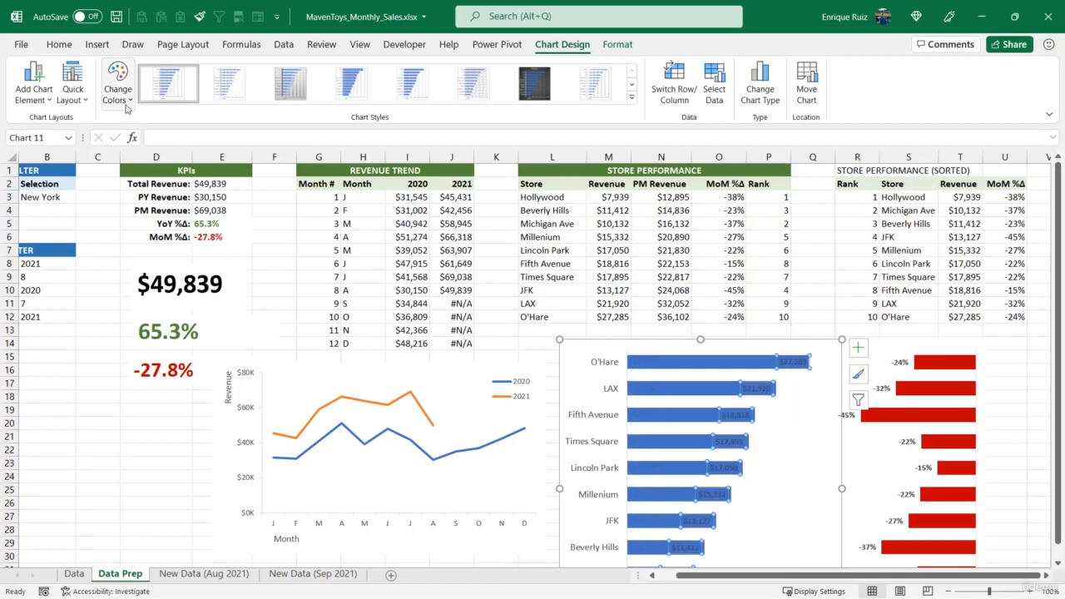
# Format the revenue chart's data labels in bold white text
pyautogui.click(59, 44)
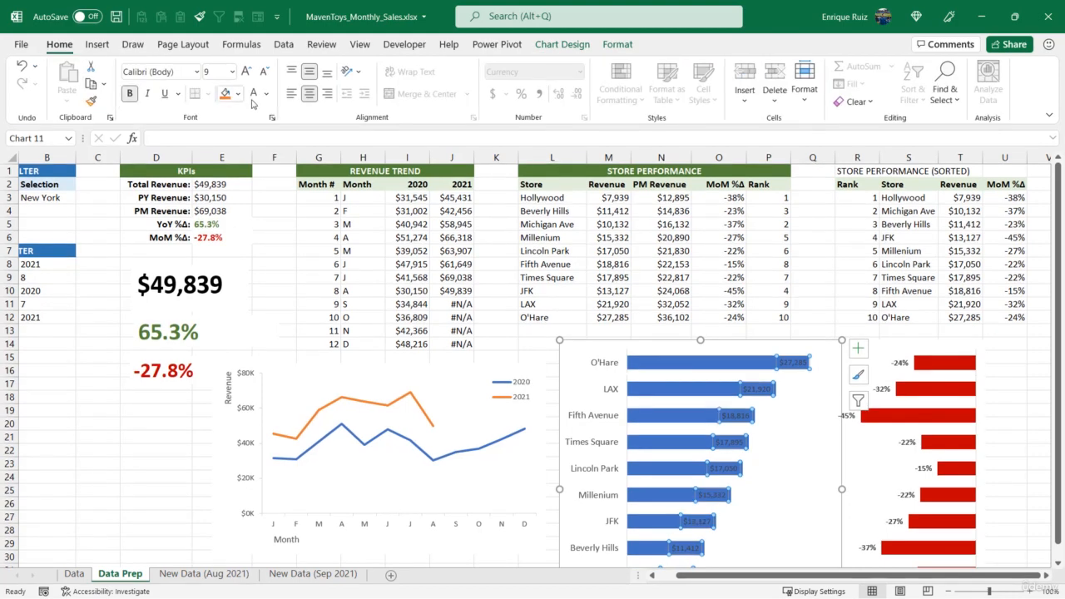
pyautogui.click(267, 93)
pyautogui.click(253, 149)
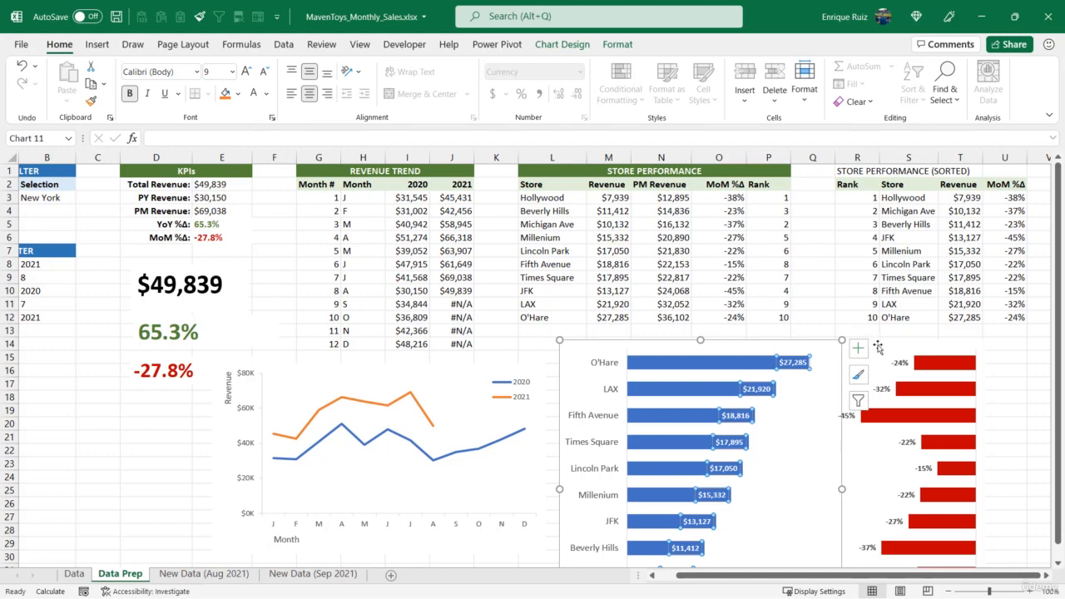
# Repoint the MoM %Δ bar chart's series to the sorted column (U2:U12) and fill its bars solid dark green, with red for negative values
pyautogui.click(878, 347)
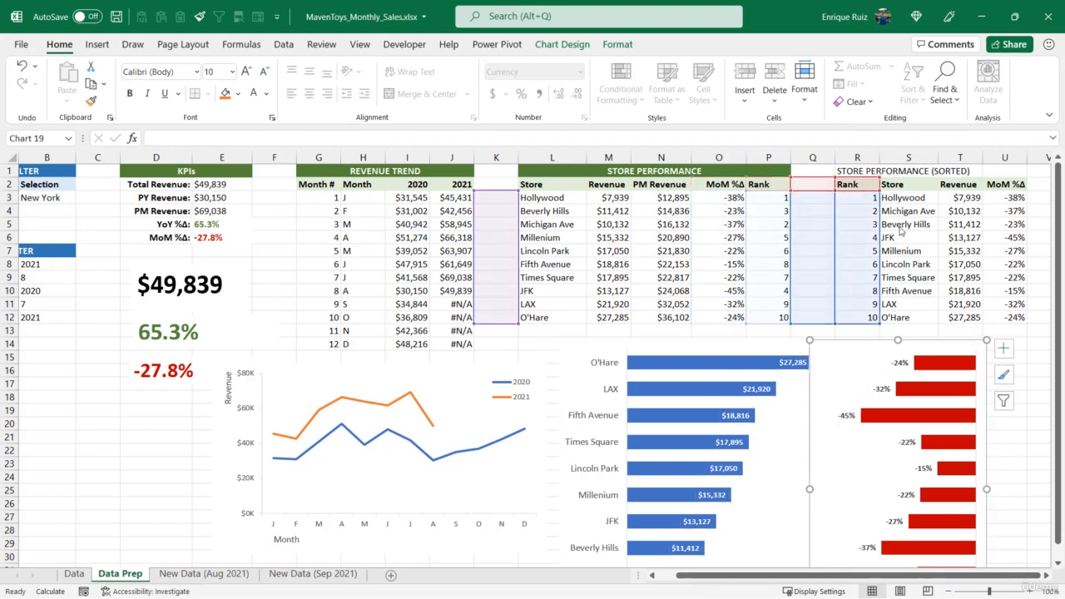
pyautogui.moveTo(901, 232); pyautogui.dragTo(1007, 228)
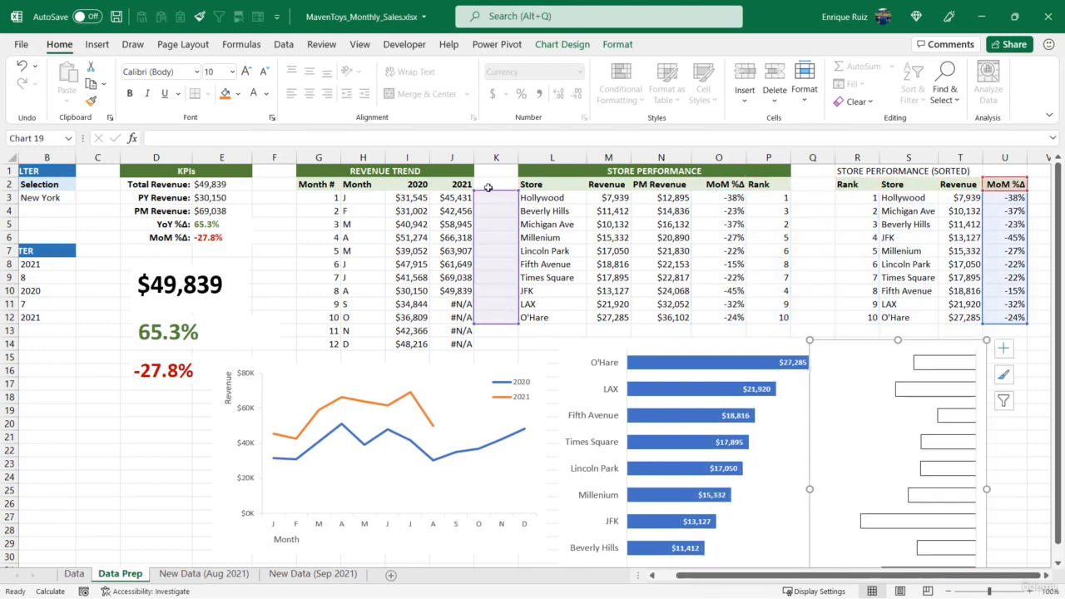
pyautogui.rightClick(953, 368)
pyautogui.click(865, 519)
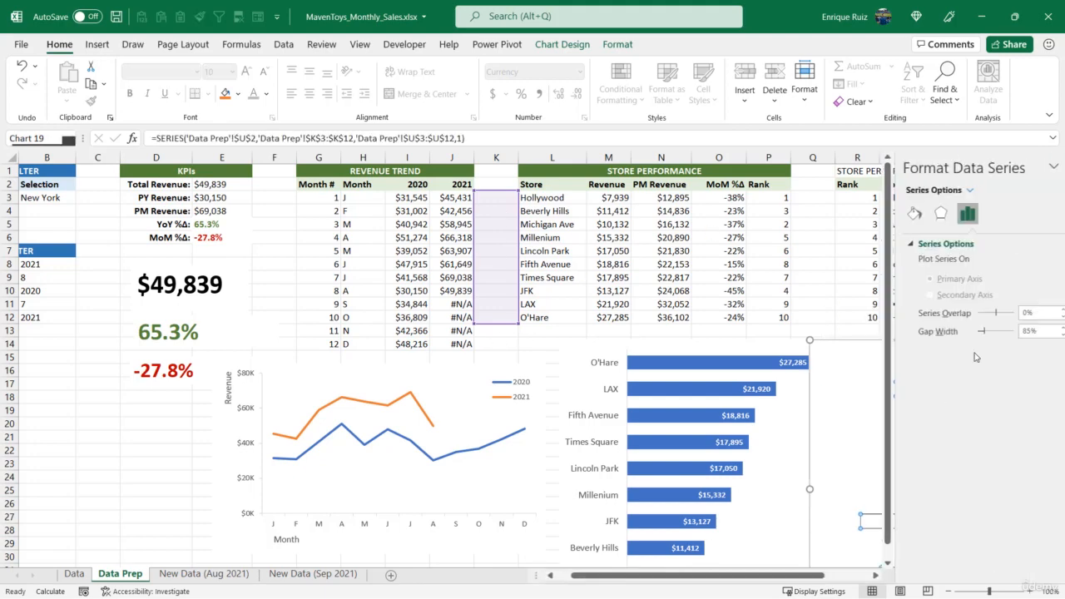
pyautogui.click(888, 214)
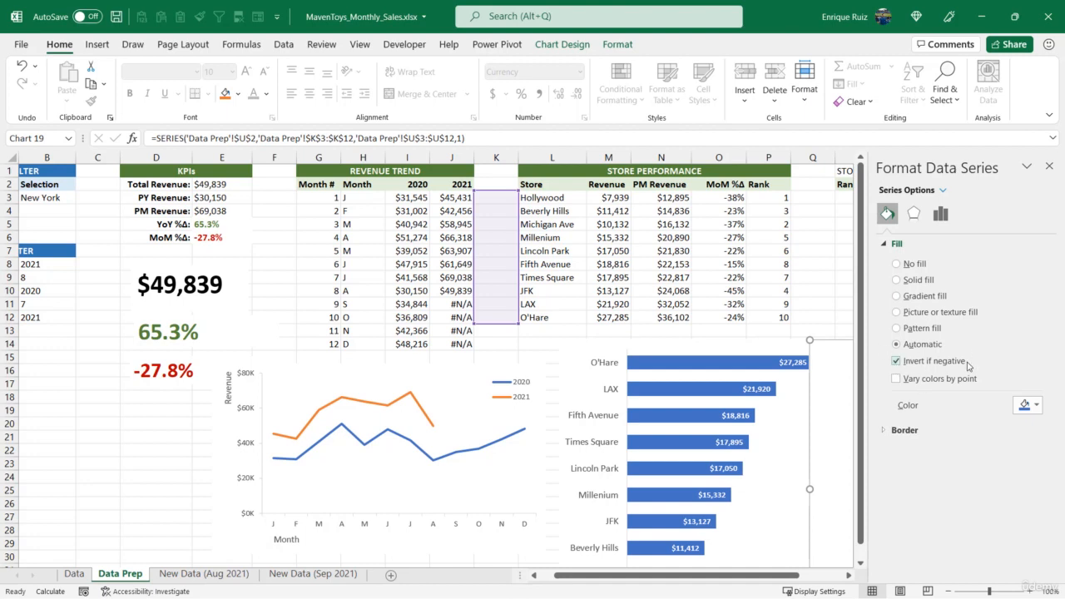
pyautogui.click(919, 280)
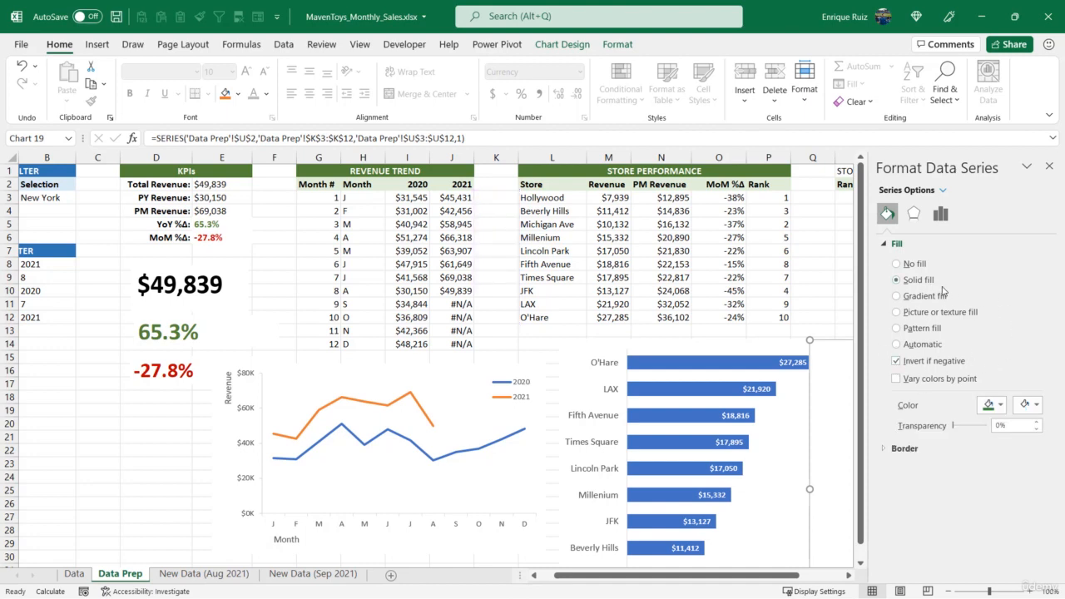
pyautogui.click(989, 405)
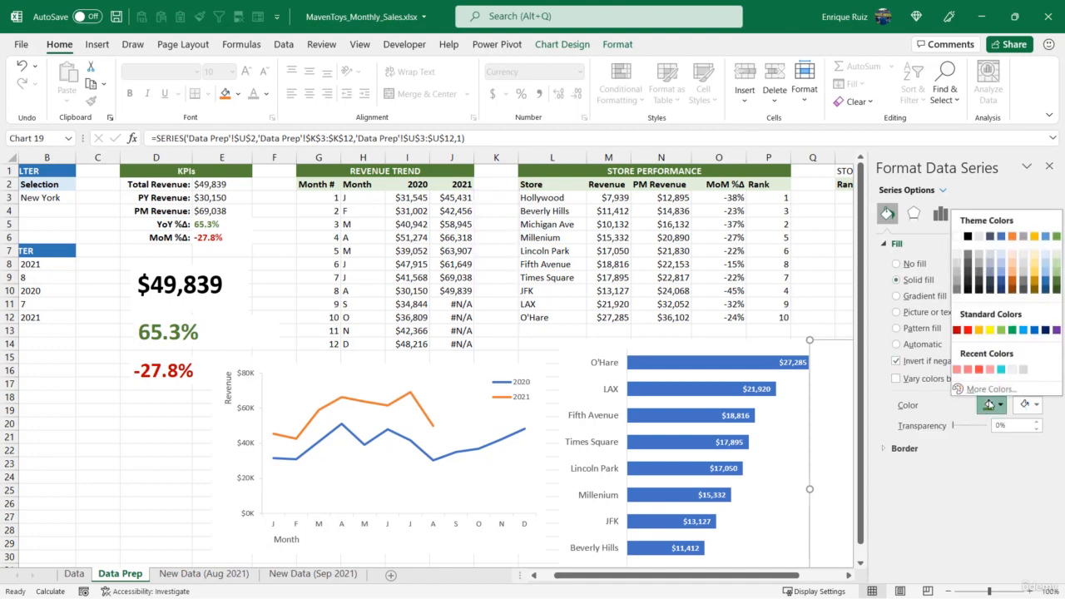
pyautogui.click(1056, 285)
pyautogui.click(1037, 407)
pyautogui.click(961, 330)
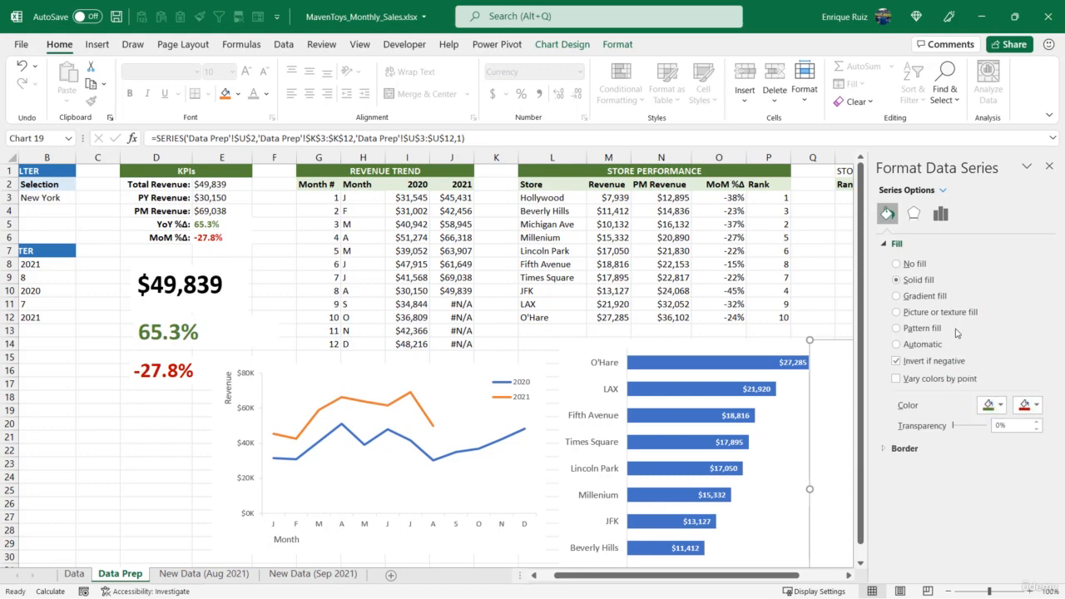
pyautogui.click(1048, 168)
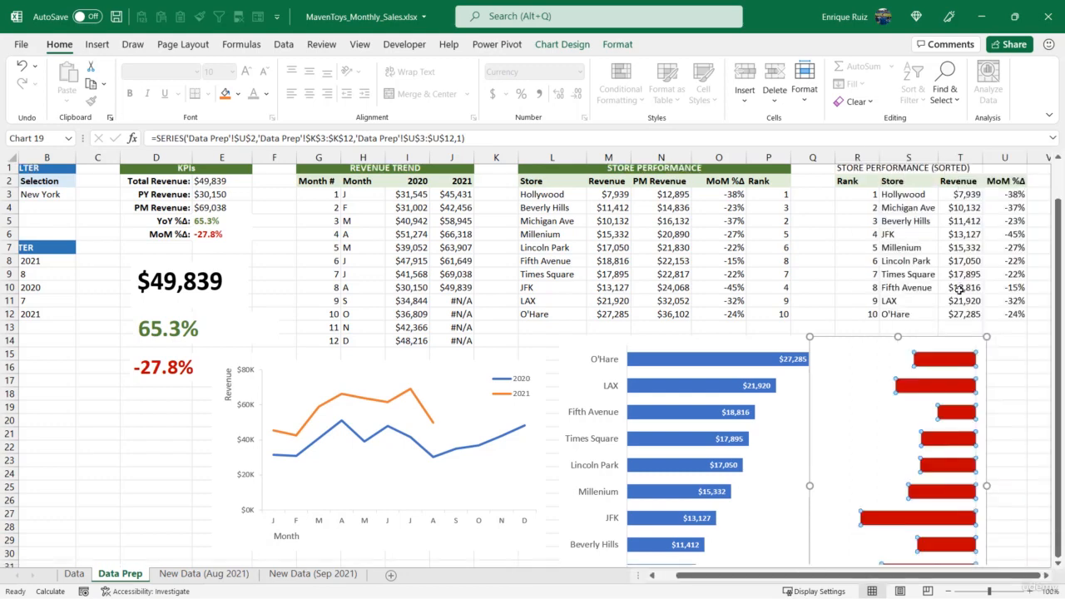
# Add data labels to the MoM %Δ chart's bars and make them bold
pyautogui.scroll(-3, 936, 283)
pyautogui.rightClick(928, 269)
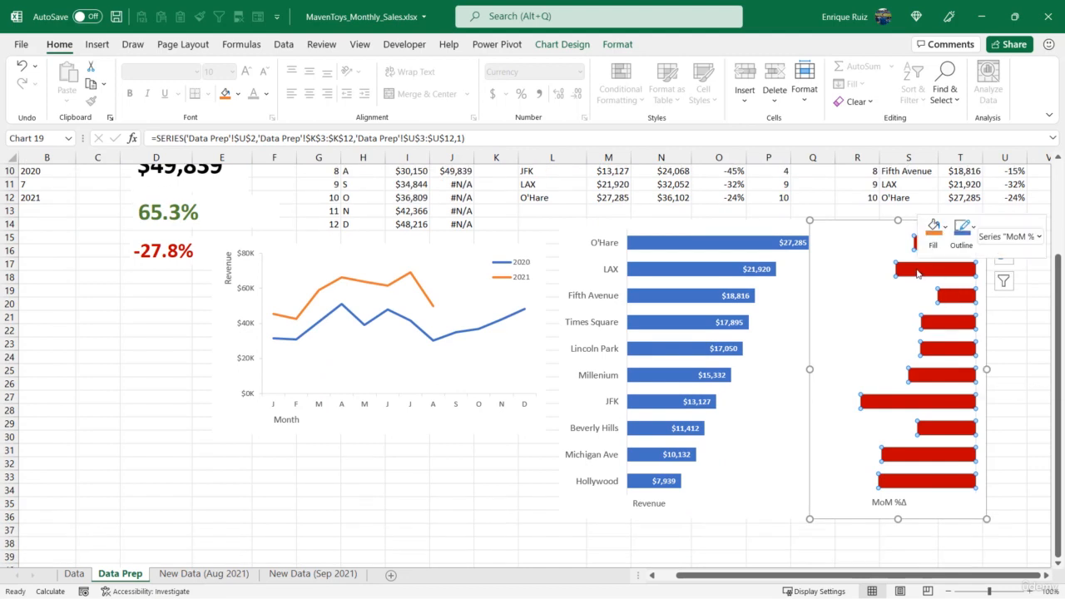
pyautogui.moveTo(1050, 389)
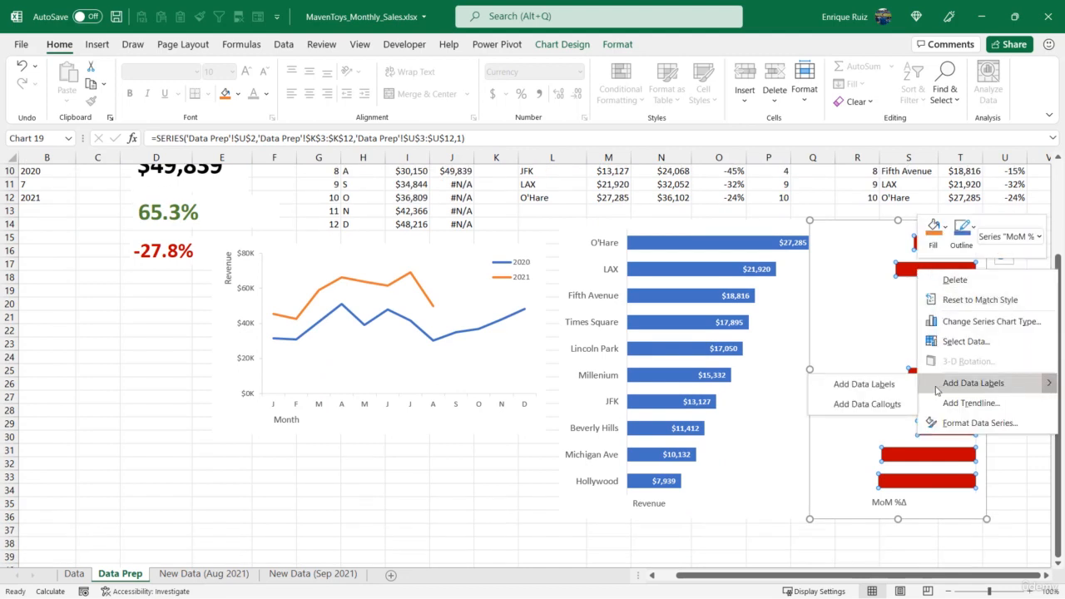
pyautogui.click(865, 383)
pyautogui.click(899, 247)
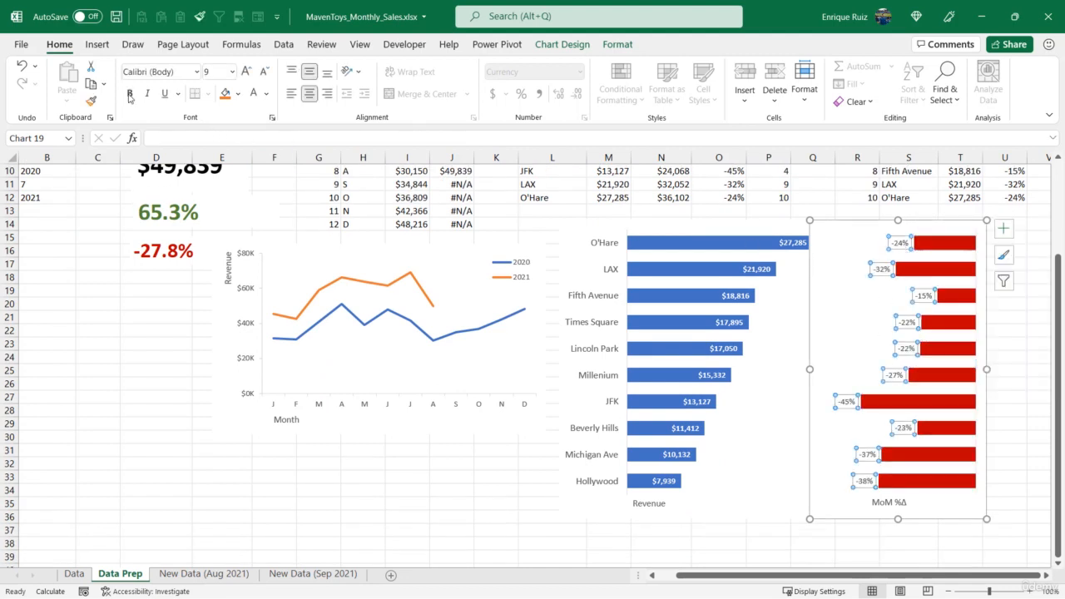
# Copy the green header formatting of STORE PERFORMANCE in L1 onto the STORE PERFORMANCE (SORTED) title across R1:U1
pyautogui.scroll(3, 580, 253)
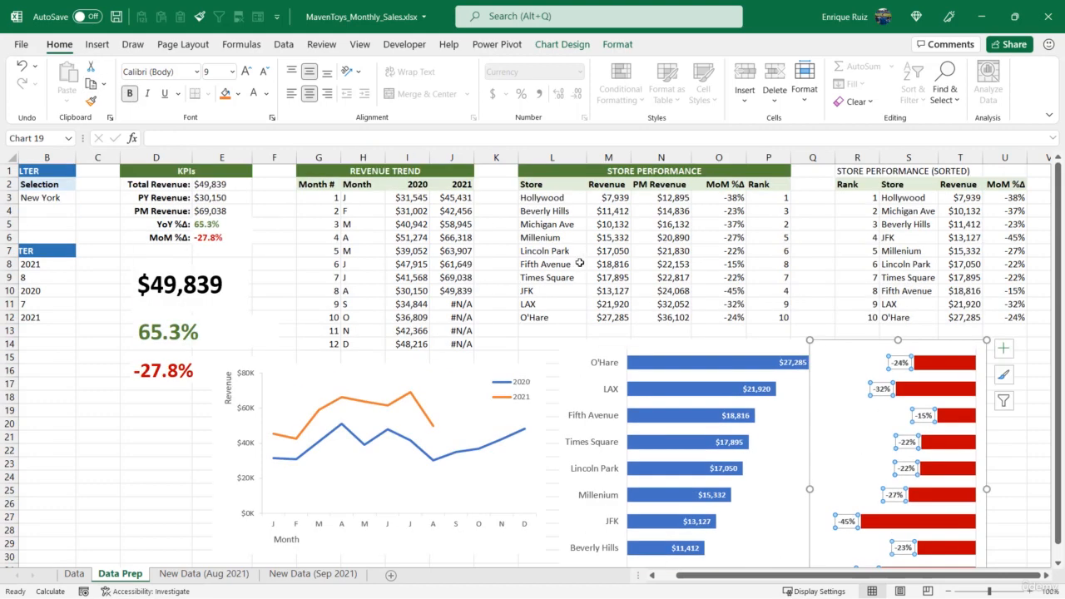
pyautogui.click(566, 170)
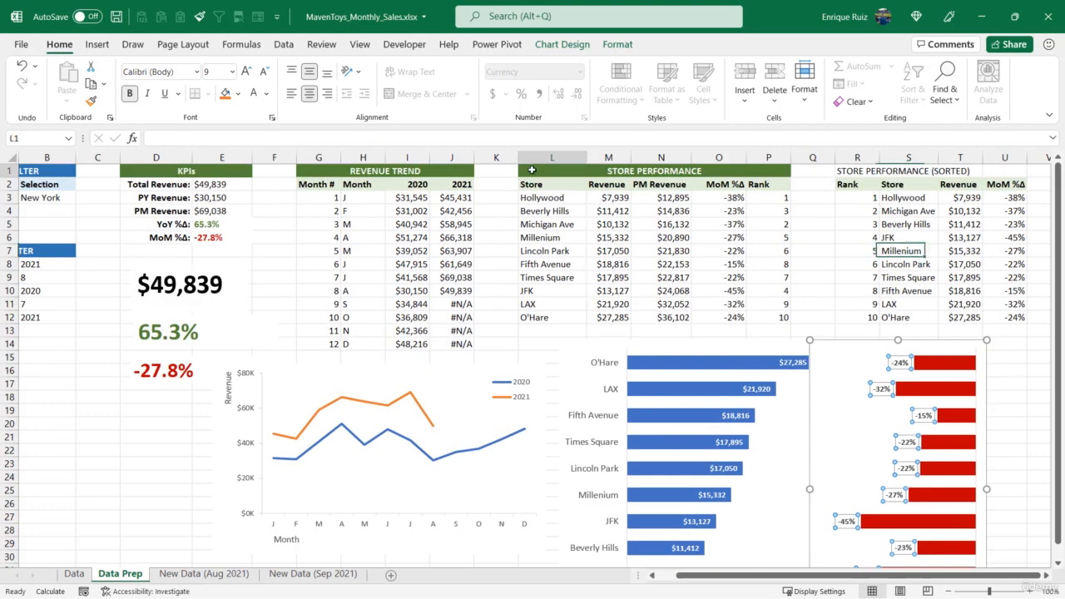
pyautogui.click(90, 100)
pyautogui.moveTo(849, 171); pyautogui.dragTo(1019, 170)
pyautogui.click(917, 264)
pyautogui.scroll(-4, 916, 280)
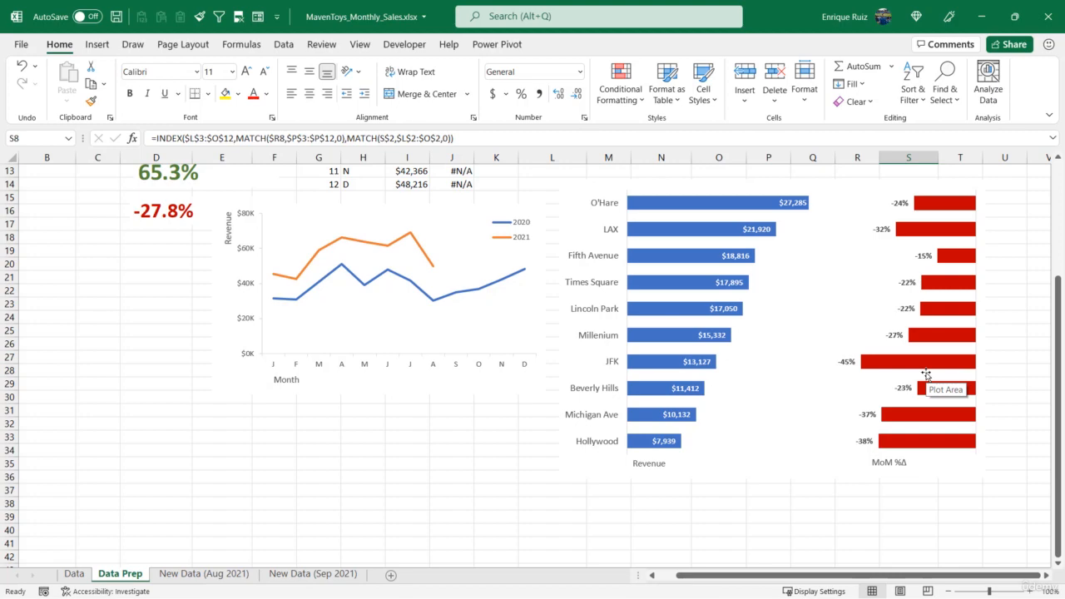
# Delete the August 2021 records (rows 4267 to 4535) from the Data sheet's table and go to its last remaining row
pyautogui.click(75, 574)
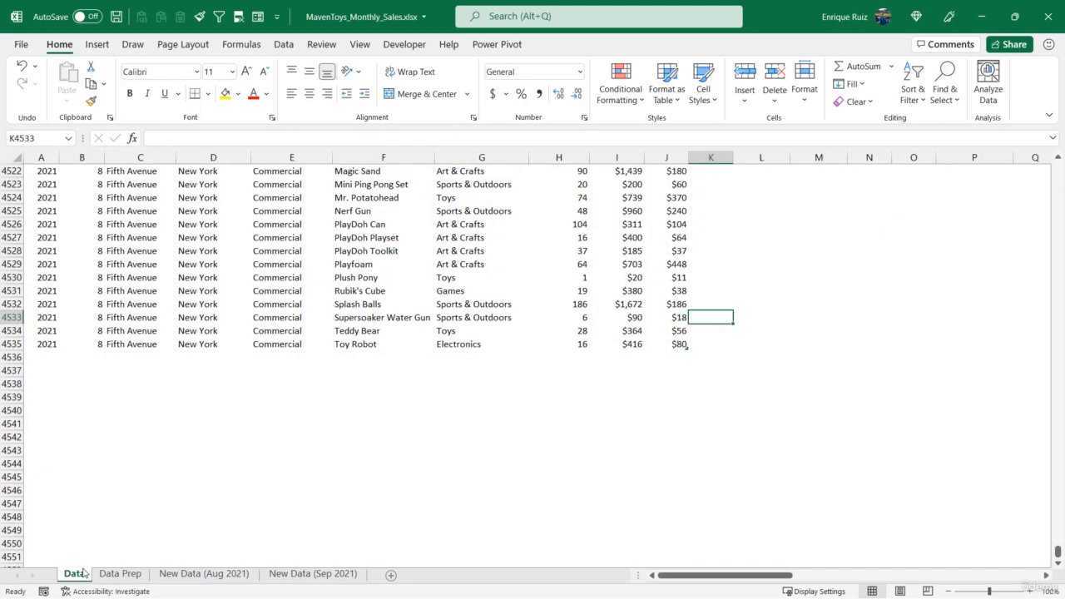
pyautogui.moveTo(657, 353); pyautogui.dragTo(2, 317)
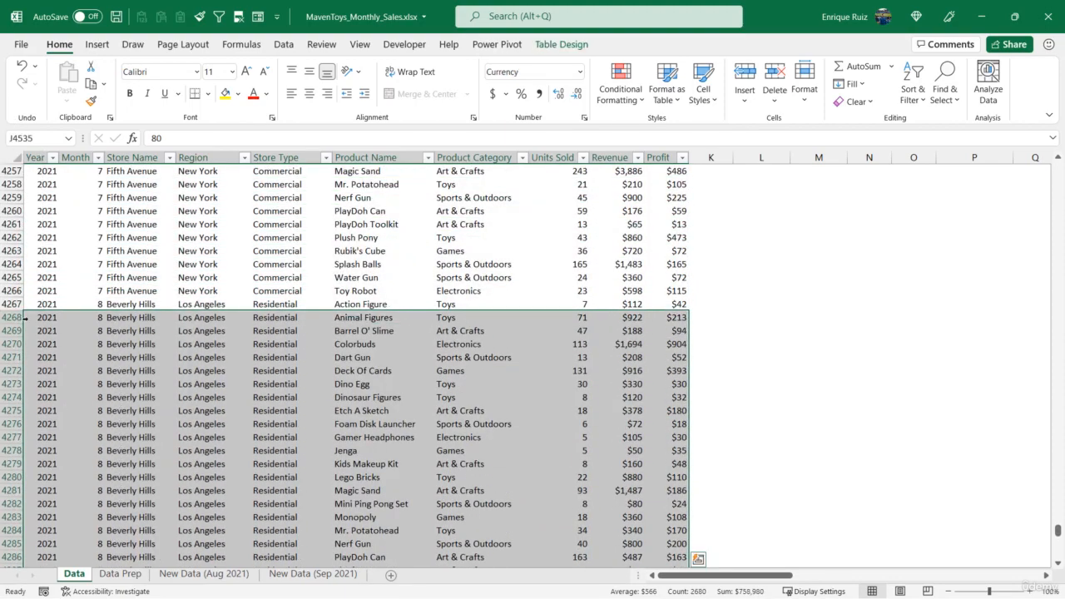
pyautogui.hotkey('shift', 'Up')
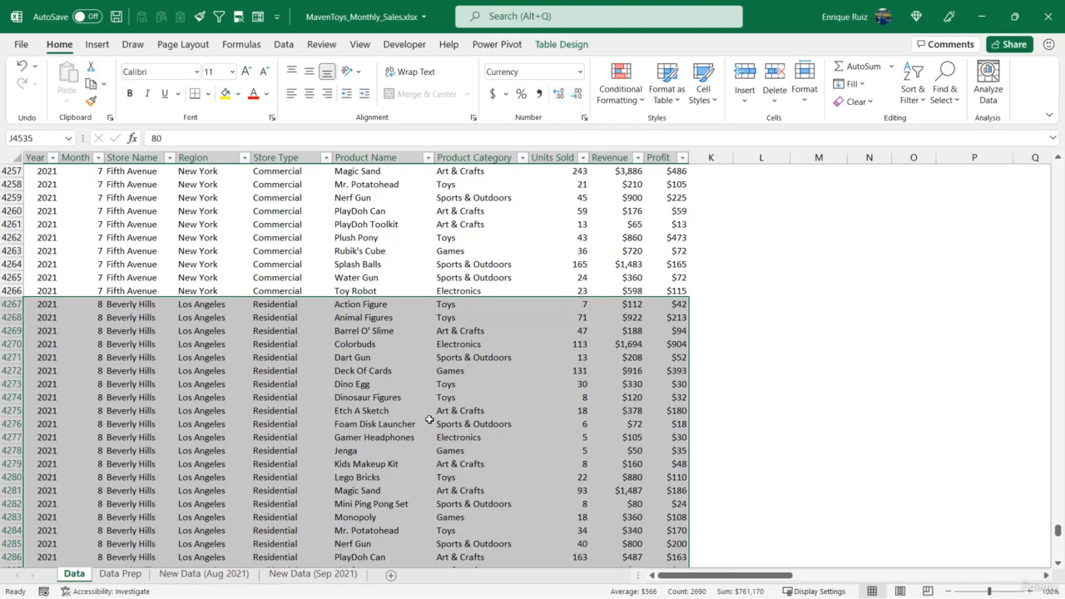
pyautogui.hotkey('ctrl', '-')
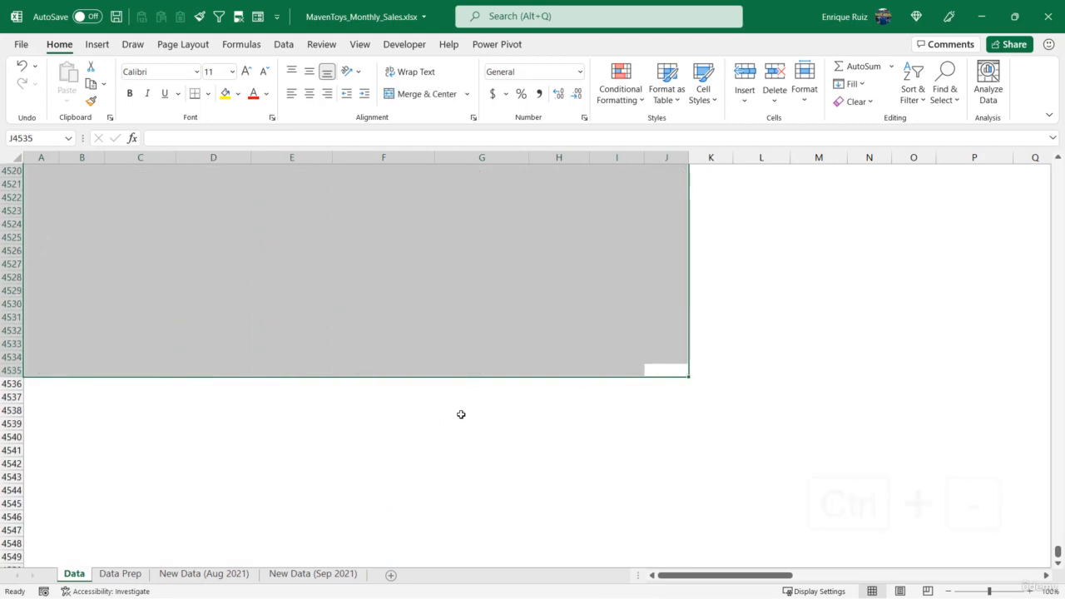
pyautogui.scroll(20, 563, 365)
pyautogui.scroll(20, 564, 365)
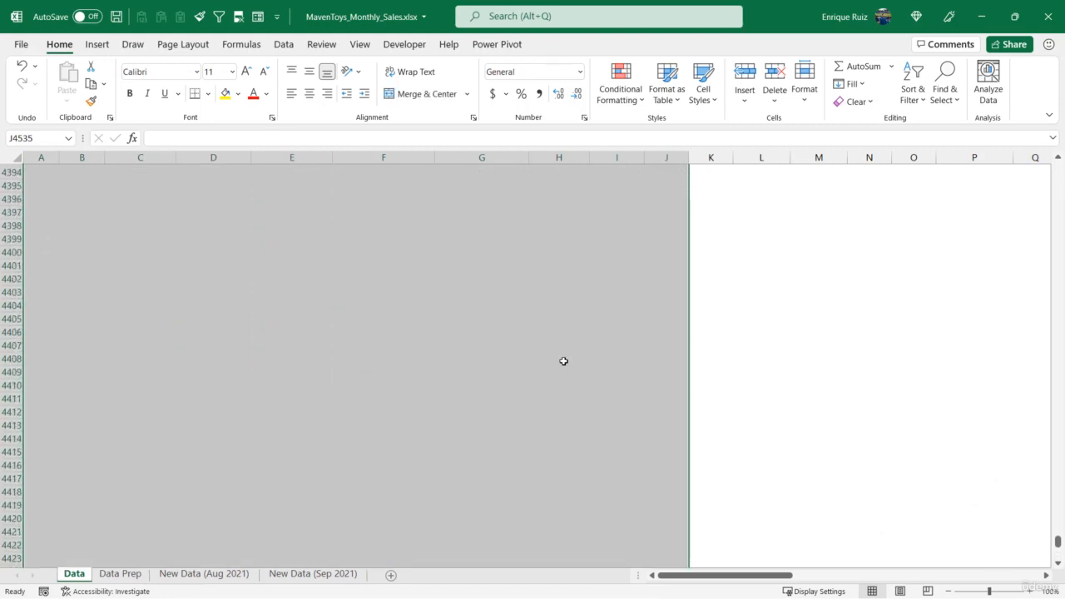
pyautogui.click(563, 361)
pyautogui.hotkey('ctrl', 'Up')
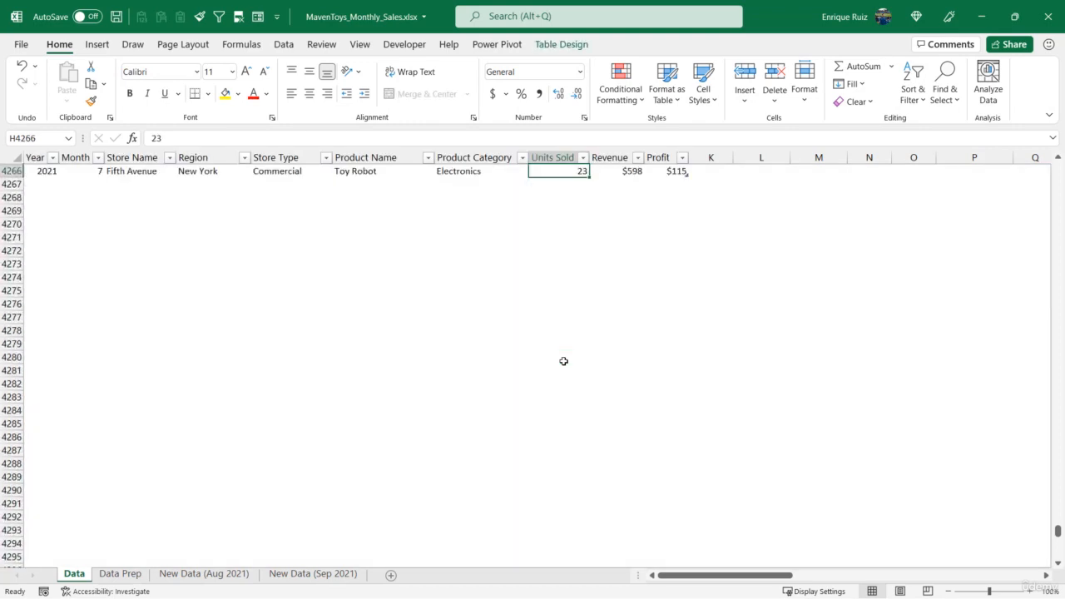
pyautogui.scroll(6, 564, 348)
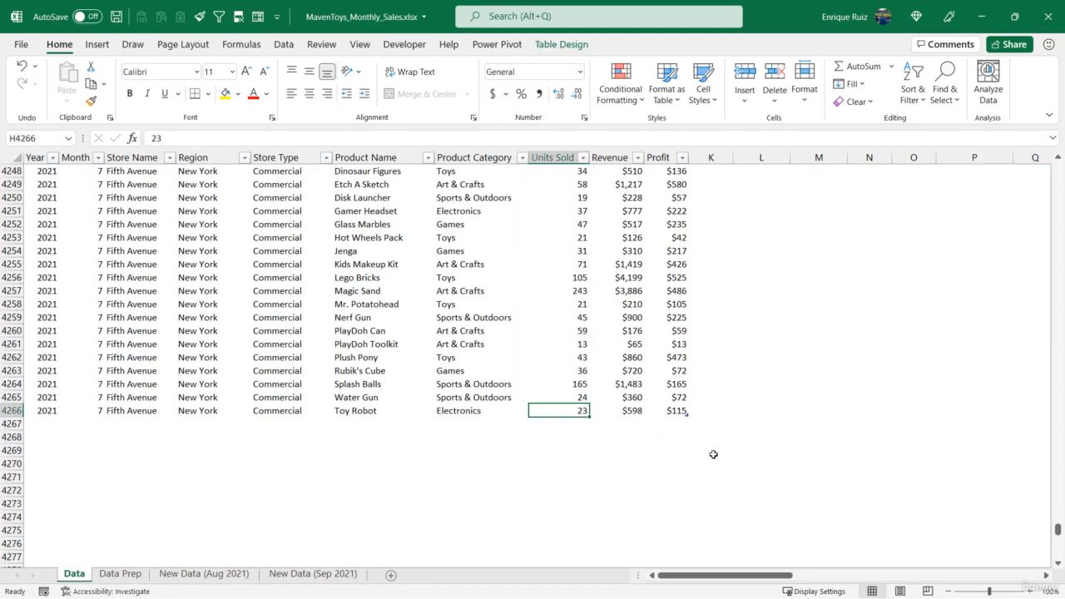
# Review the KPIs, the sorted store table and the store bar charts on the Data Prep sheet after the data removal
pyautogui.click(121, 574)
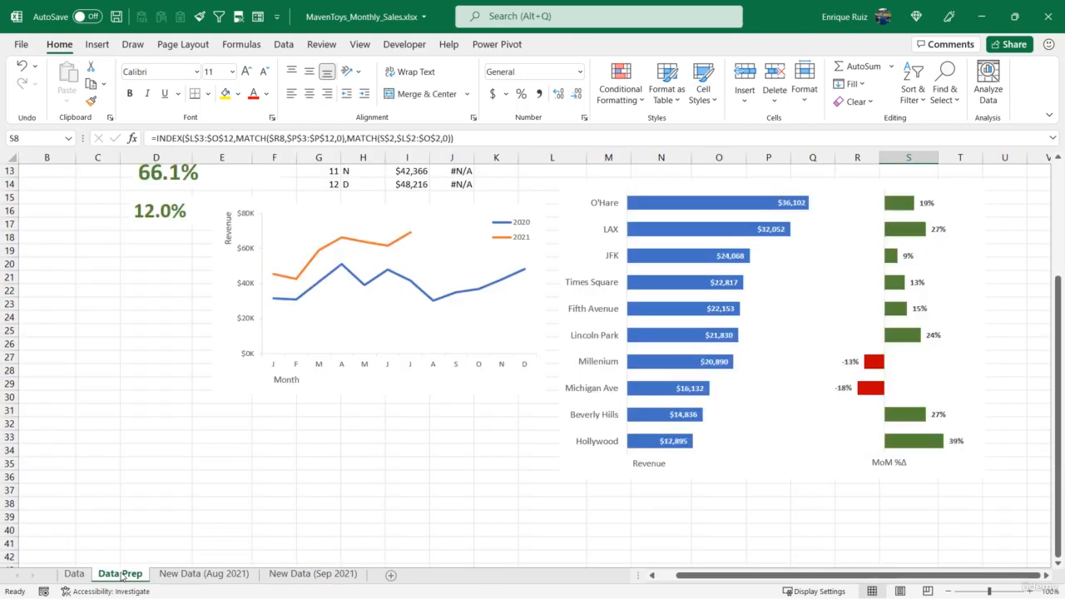
pyautogui.scroll(4, 225, 466)
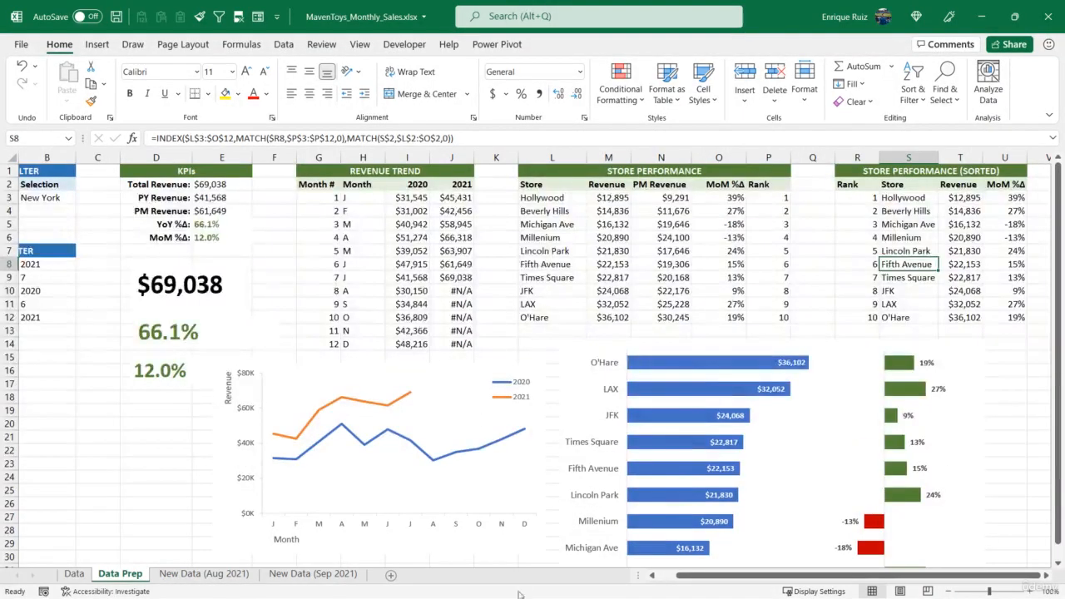
pyautogui.moveTo(710, 577); pyautogui.dragTo(761, 579)
pyautogui.scroll(-3, 763, 469)
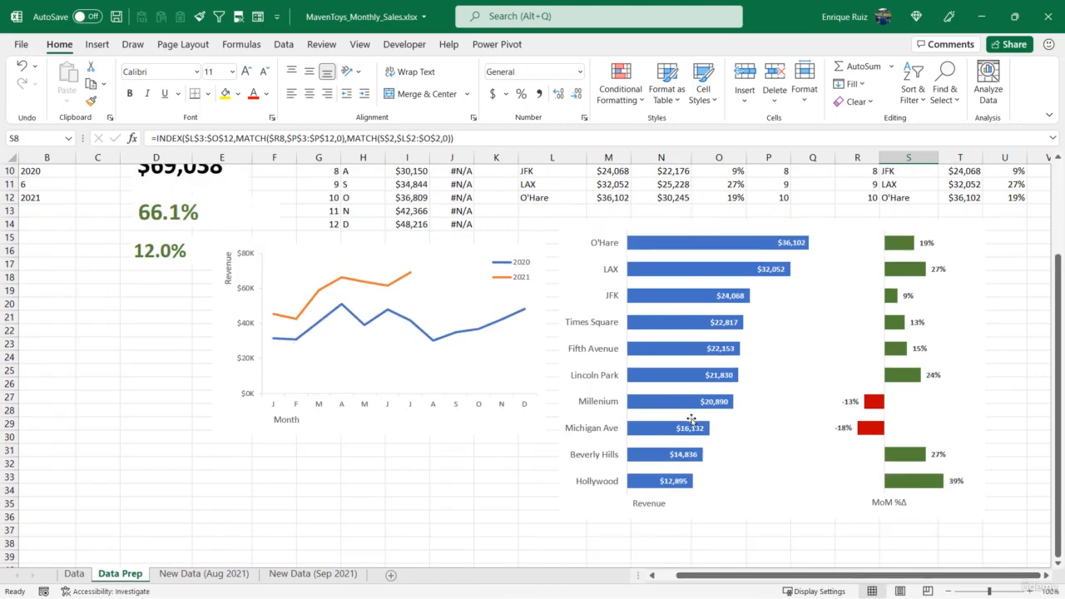